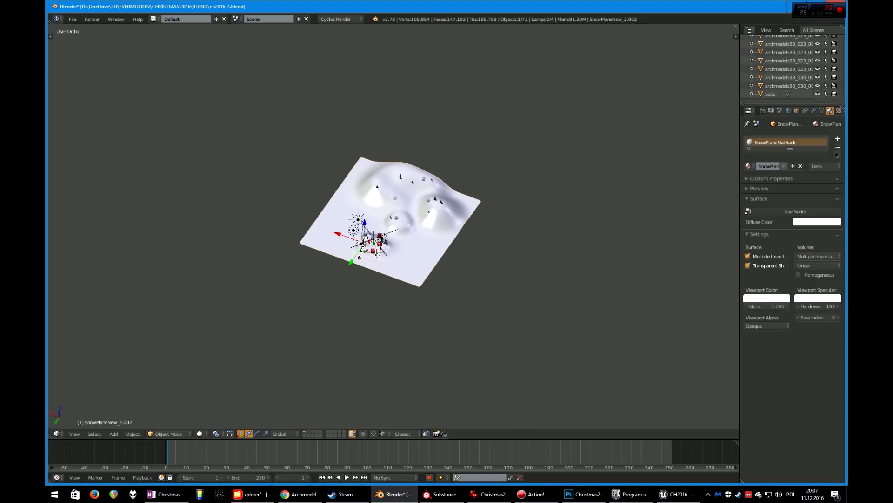
scroll(393, 225, up, 4)
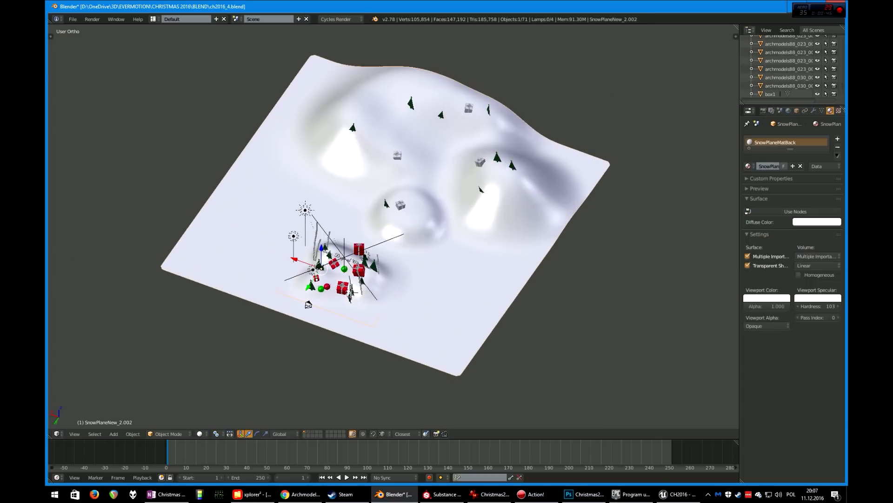
key(g)
key(Escape)
right_click(372, 303)
key(g)
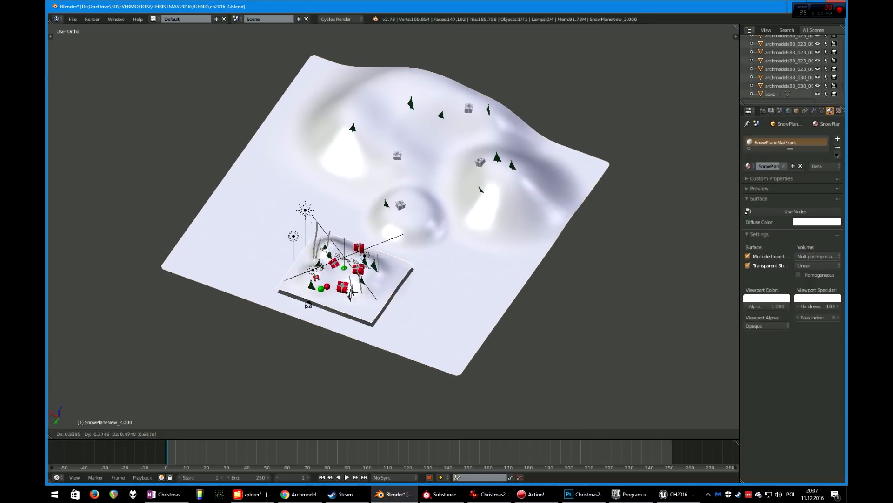
key(Escape)
Examine the objects around the foreground decoration group by selecting them one after another
scroll(394, 225, up, 4)
shift+middle_drag(338, 313, 394, 226)
scroll(393, 226, up, 4)
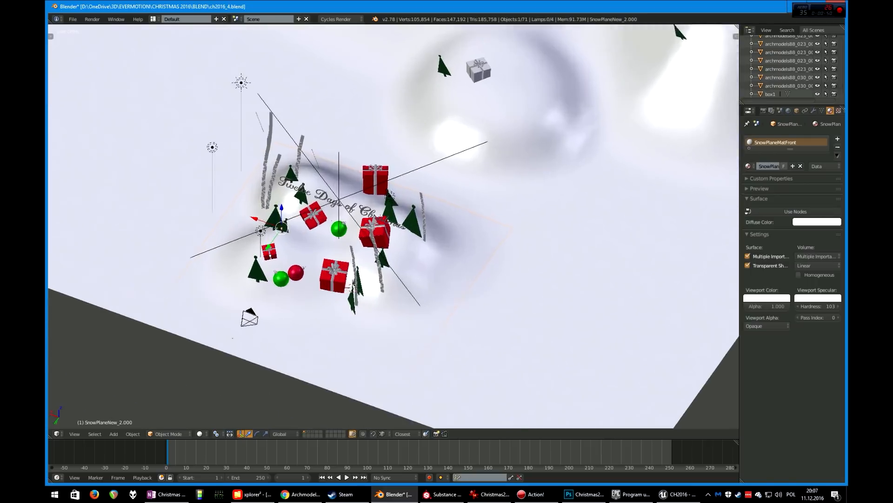
right_click(299, 180)
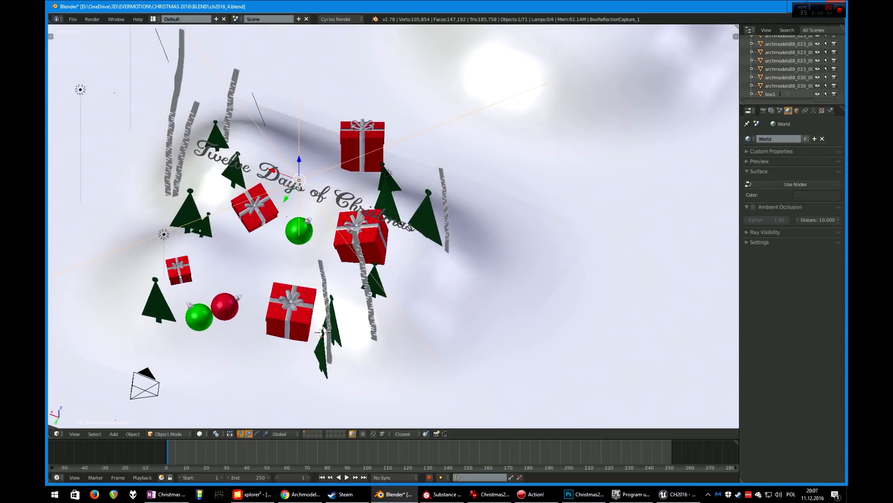
right_click(427, 216)
right_click(444, 212)
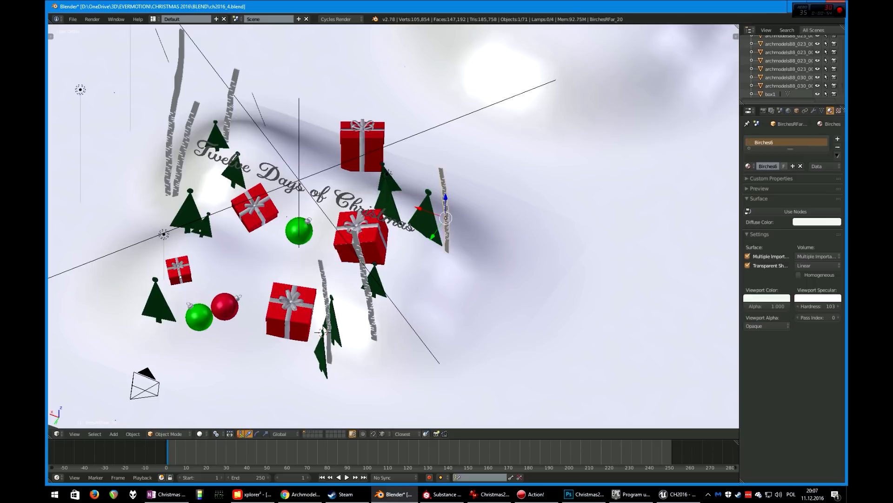
scroll(445, 212, up, 2)
right_click(257, 161)
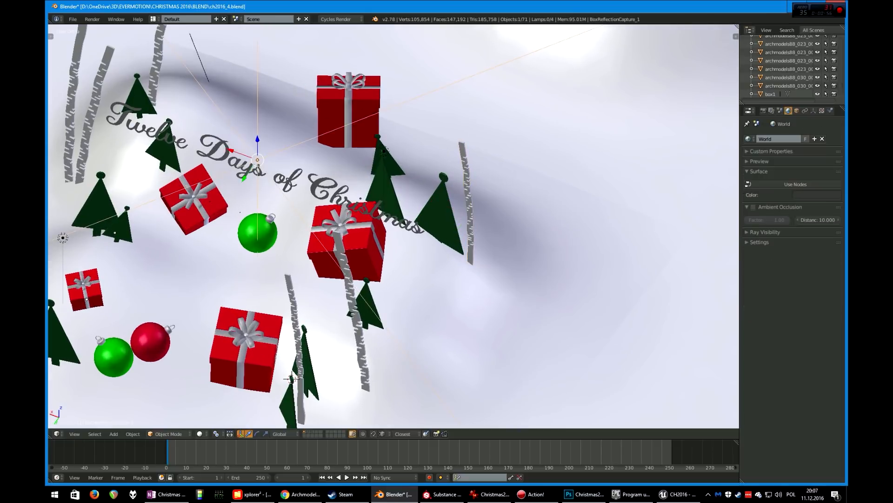
scroll(257, 161, down, 3)
Delete the green bauble beneath the 'Twelve Days of Christmas' text
right_click(315, 229)
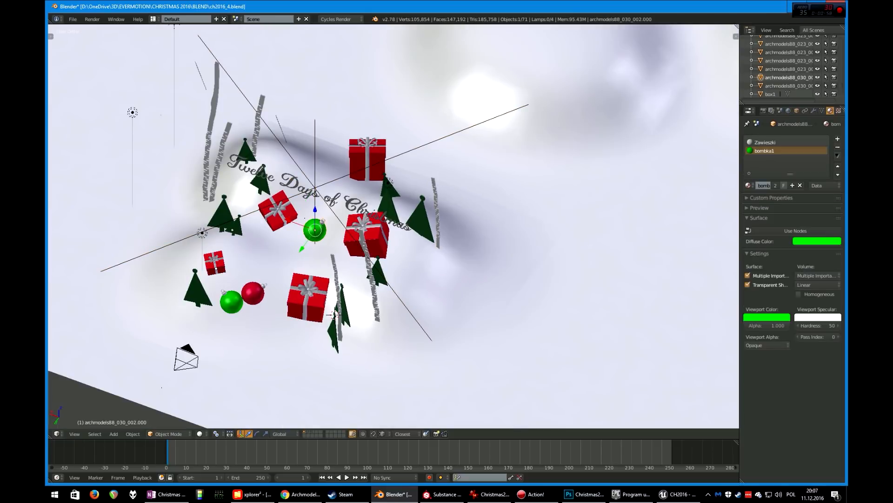
key(x)
click(313, 228)
middle_drag(313, 227, 337, 215)
Select the large back snow plane and briefly inspect its mesh in Edit Mode
scroll(337, 216, up, 3)
scroll(337, 216, down, 2)
scroll(394, 226, down, 6)
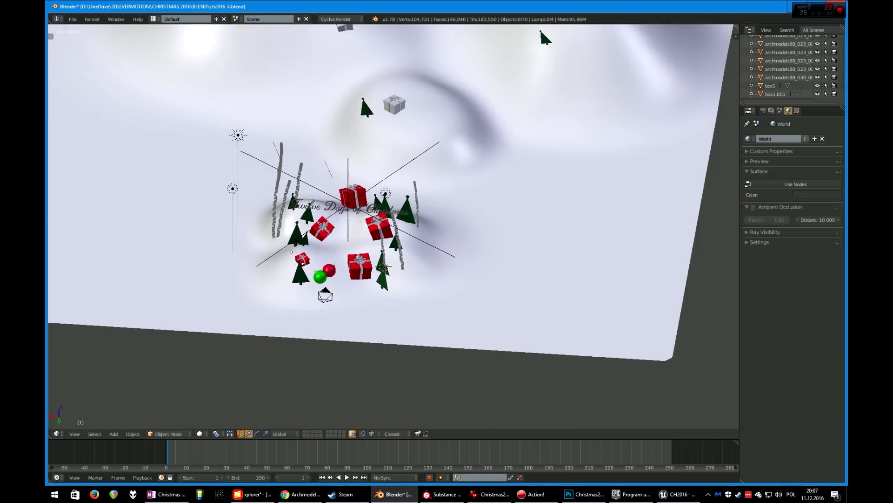
middle_drag(495, 88, 447, 100)
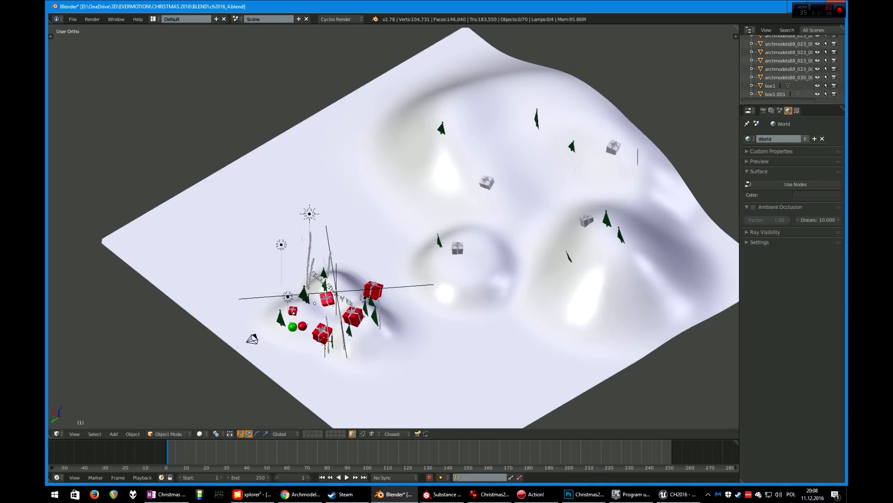
right_click(446, 100)
scroll(394, 226, down, 3)
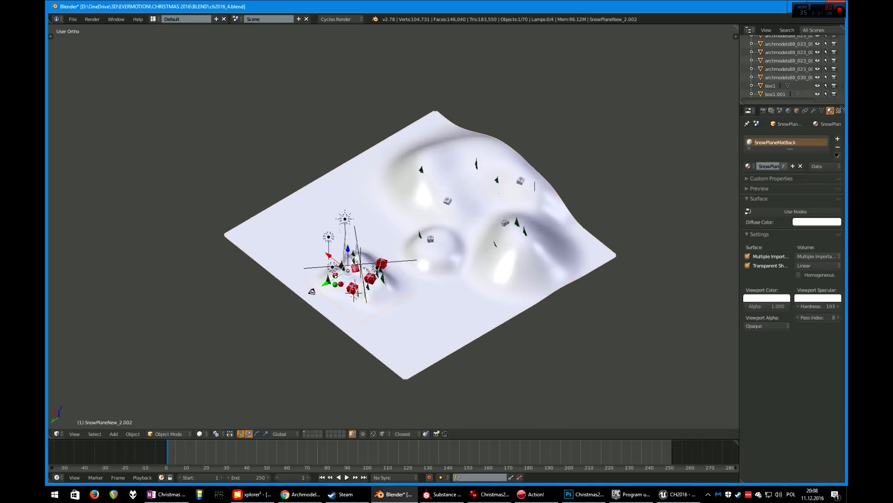
key(Tab)
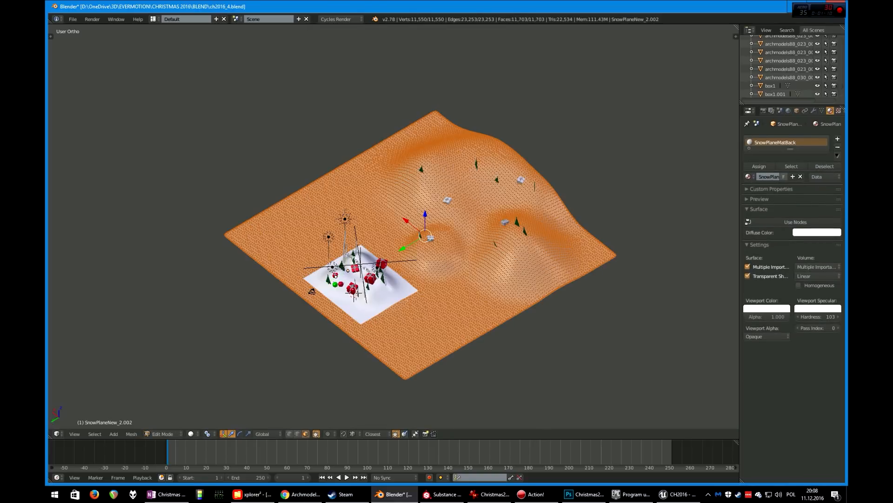
scroll(393, 226, up, 6)
scroll(394, 226, down, 6)
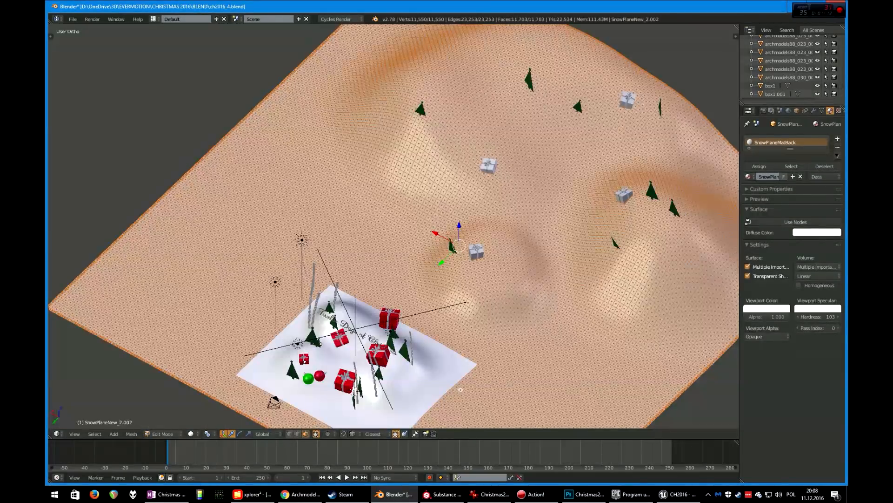
key(Tab)
scroll(393, 226, down, 6)
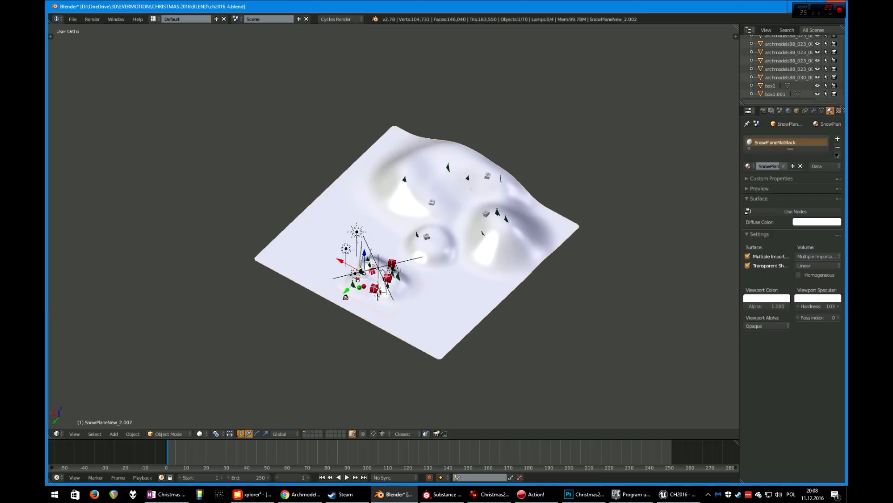
scroll(394, 226, up, 3)
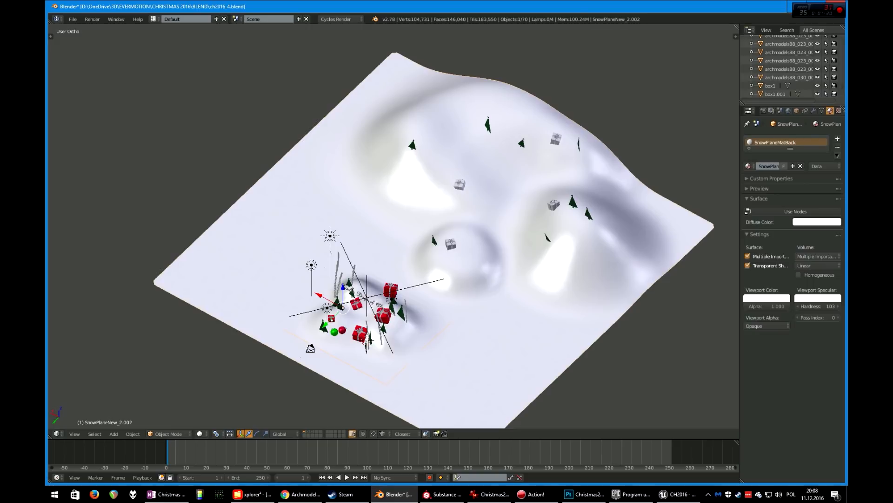
Edit the back snow plane in vertex select mode with proportional editing enabled
key(Tab)
scroll(394, 226, up, 4)
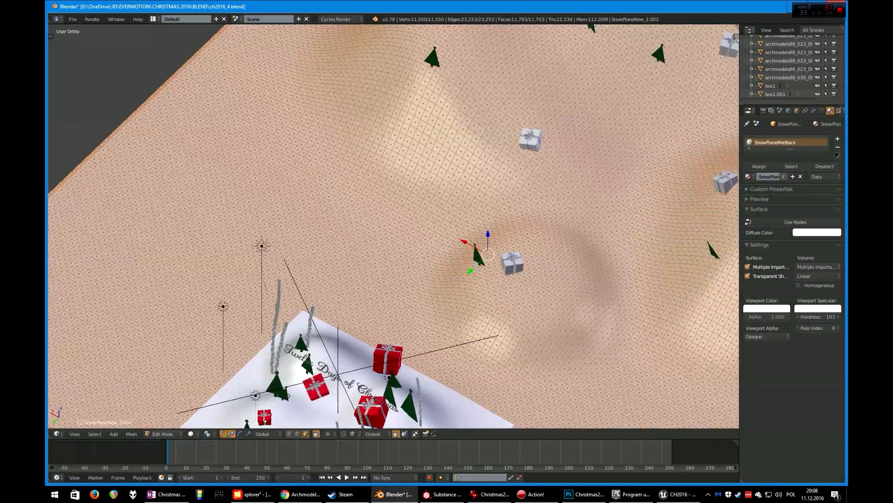
key(ctrl+Tab)
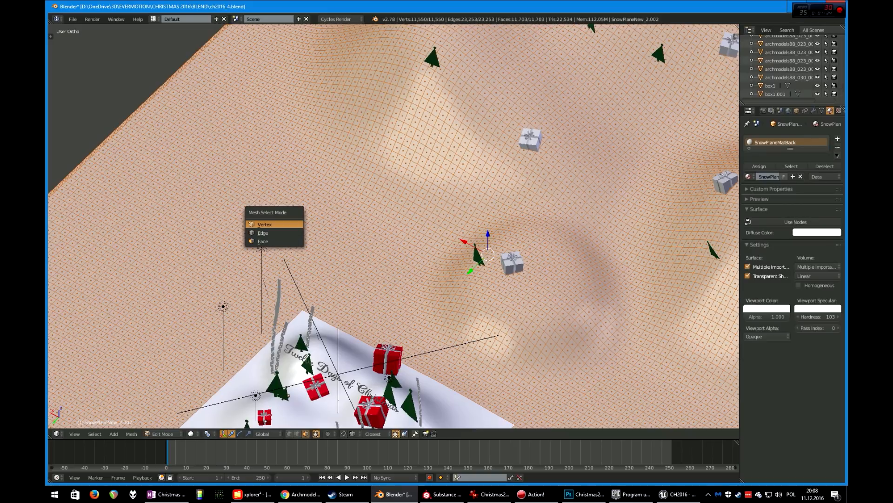
click(275, 224)
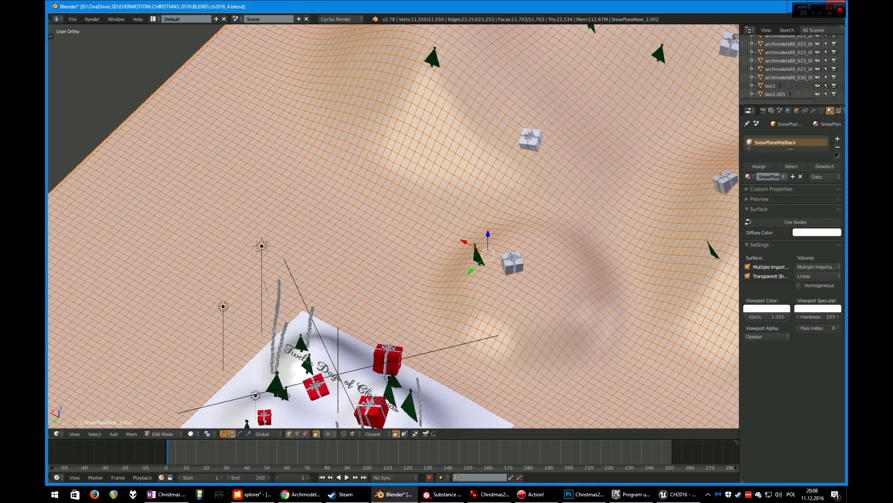
click(328, 433)
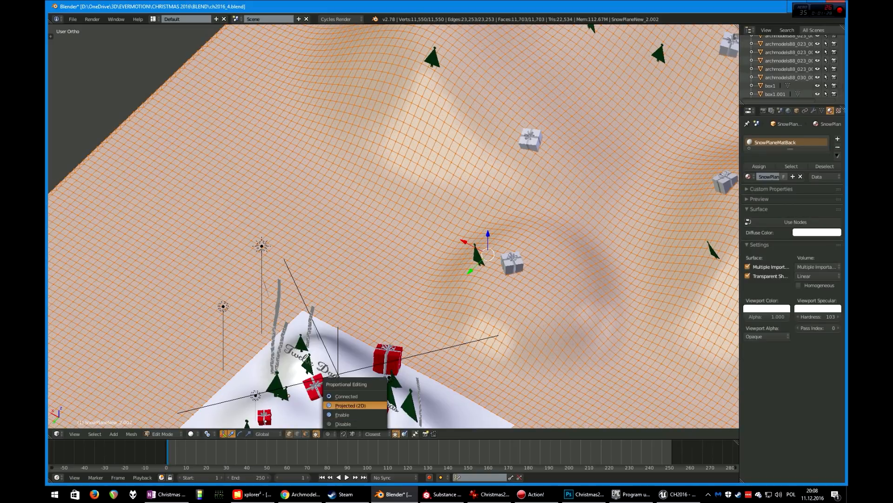
click(354, 414)
Raise a vertex on the left of the back snow plane about 3.37 units along Z with proportional size about 6.1, forming a hill
scroll(394, 226, down, 4)
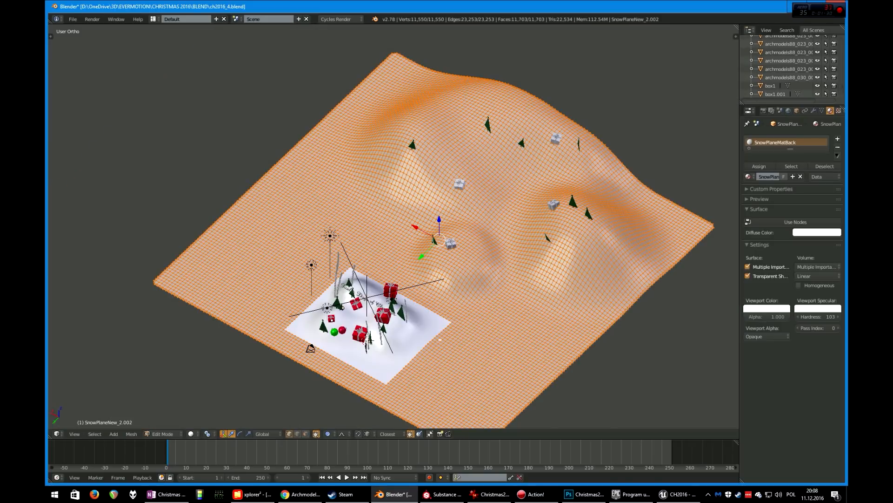
right_click(309, 218)
scroll(308, 218, up, 3)
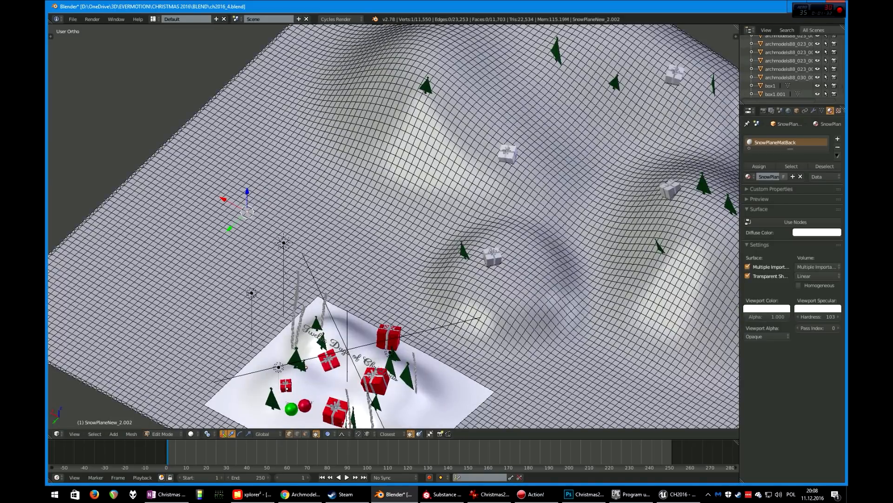
key(g)
key(z)
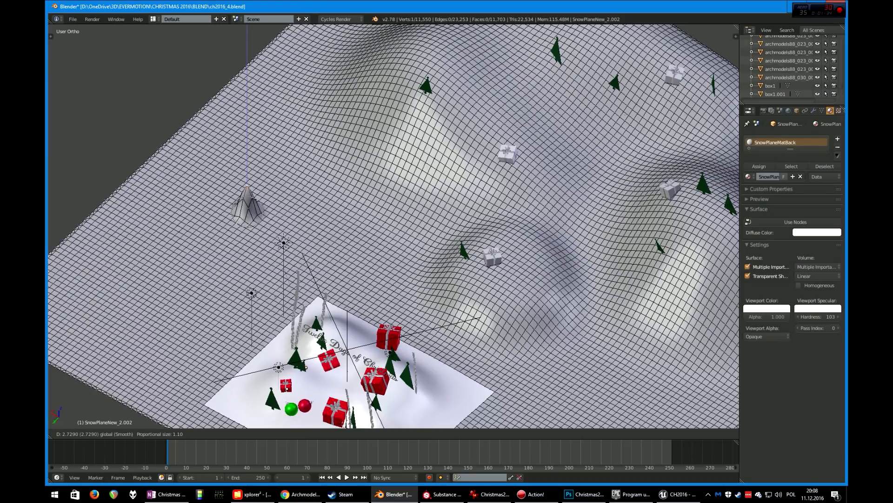
scroll(247, 195, down, 9)
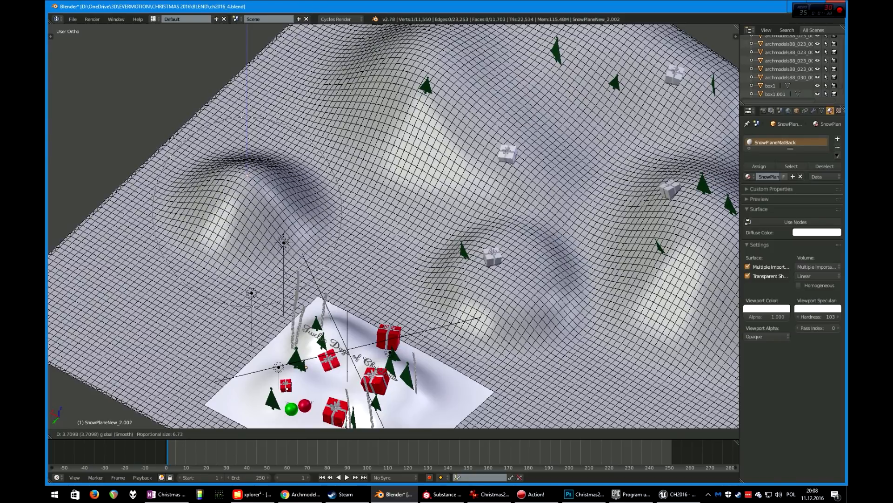
scroll(247, 210, down, 1)
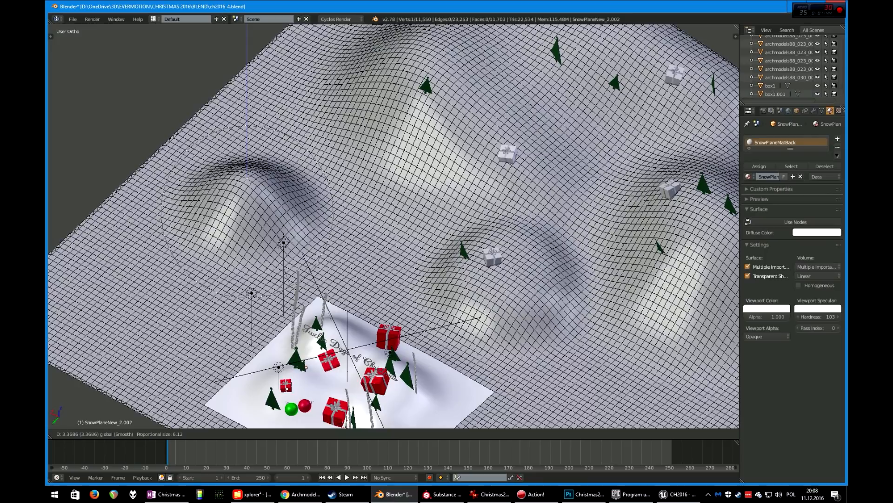
key(Return)
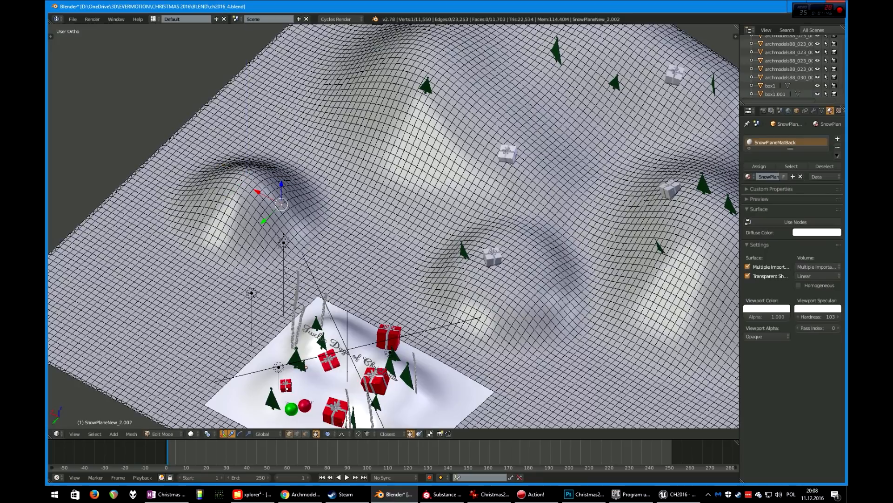
Raise the hilltop vertex again, then lift a nearby vertex about 4.69 units along Z with proportional size about 3.8
key(g)
key(z)
key(Return)
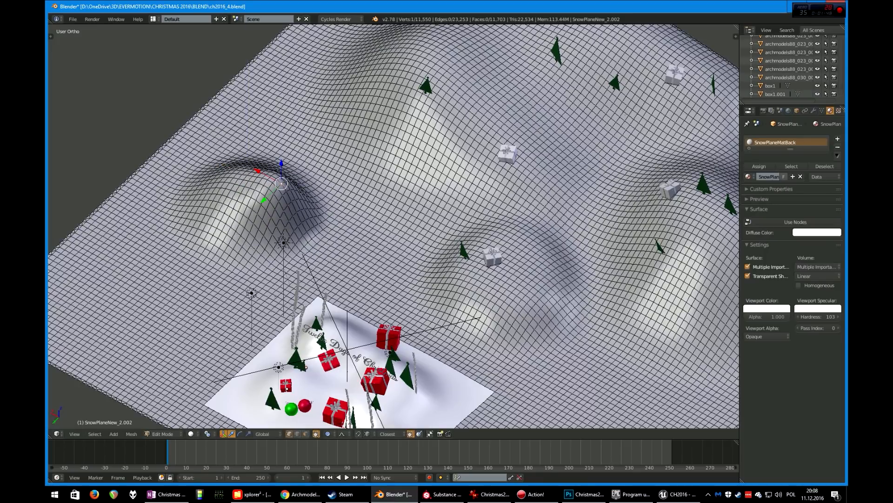
right_click(340, 245)
key(g)
key(z)
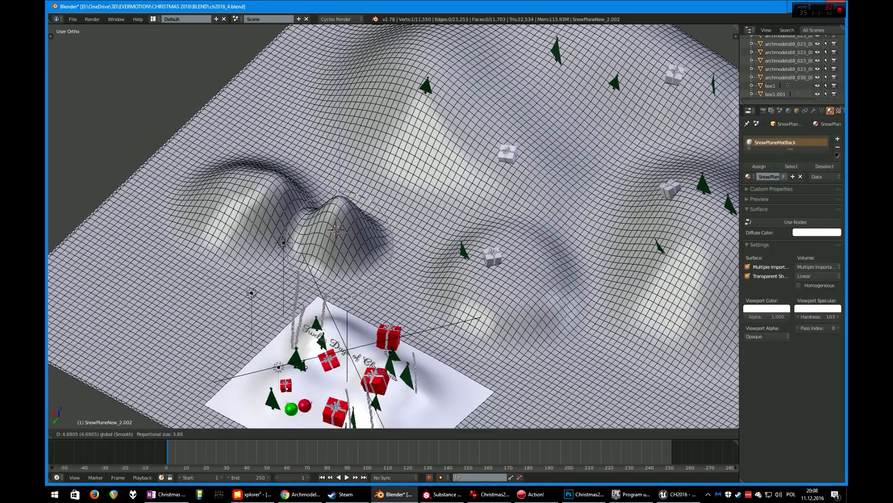
key(Return)
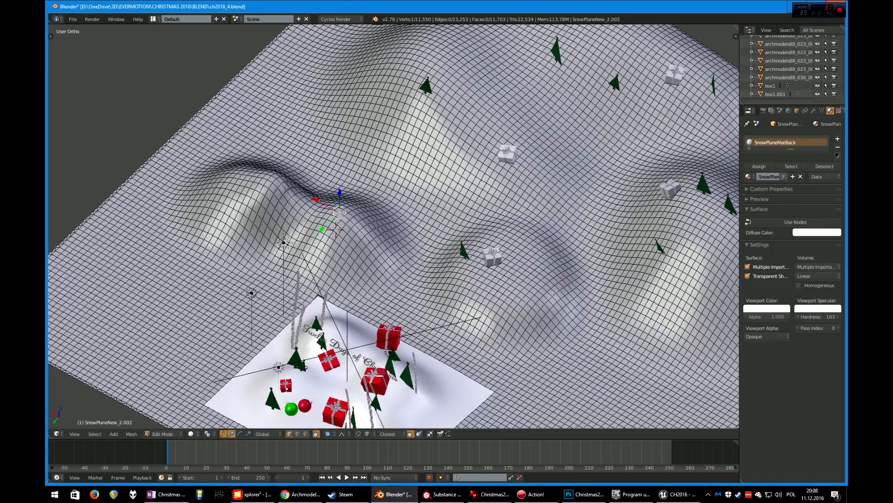
Review the reshaped back snow plane from above and return to Object Mode
middle_drag(326, 279, 353, 280)
scroll(379, 209, down, 3)
scroll(393, 223, down, 3)
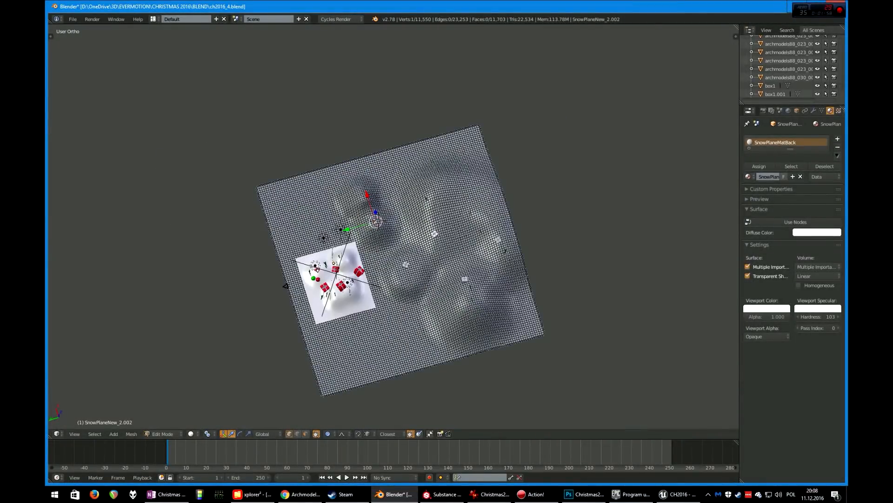
middle_drag(446, 218, 397, 350)
scroll(314, 240, up, 4)
scroll(393, 226, up, 3)
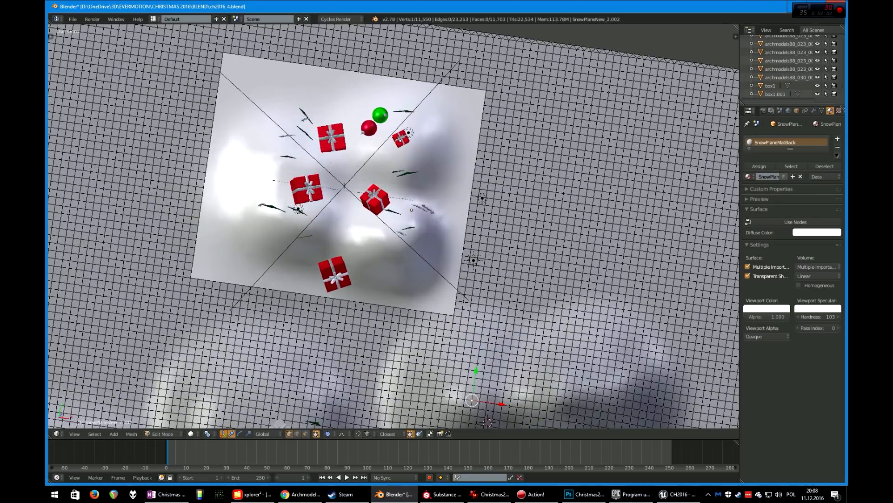
scroll(393, 226, down, 4)
key(Tab)
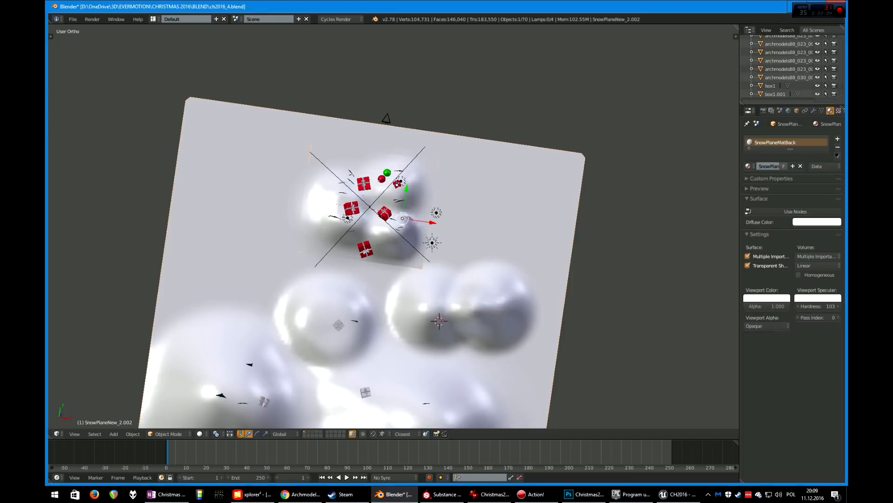
Check the scene through the active camera view and return to the free viewport
scroll(393, 226, up, 4)
middle_drag(393, 226, 420, 185)
right_click(326, 205)
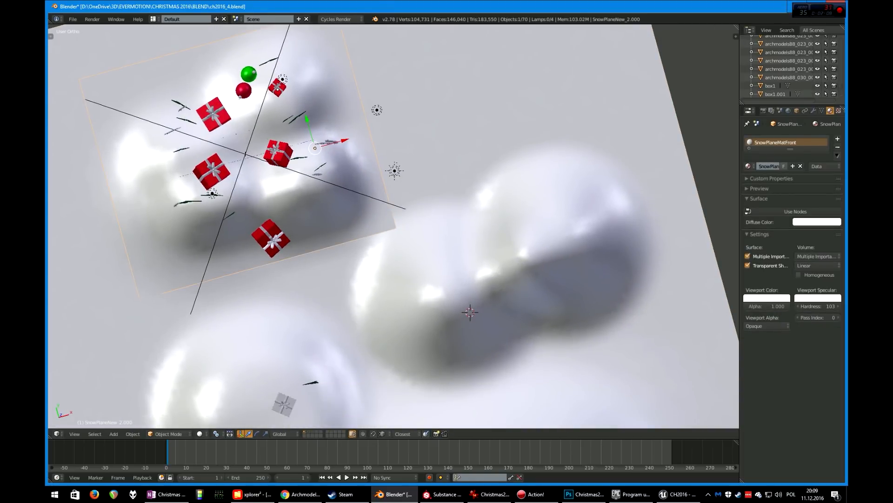
key(KP_0)
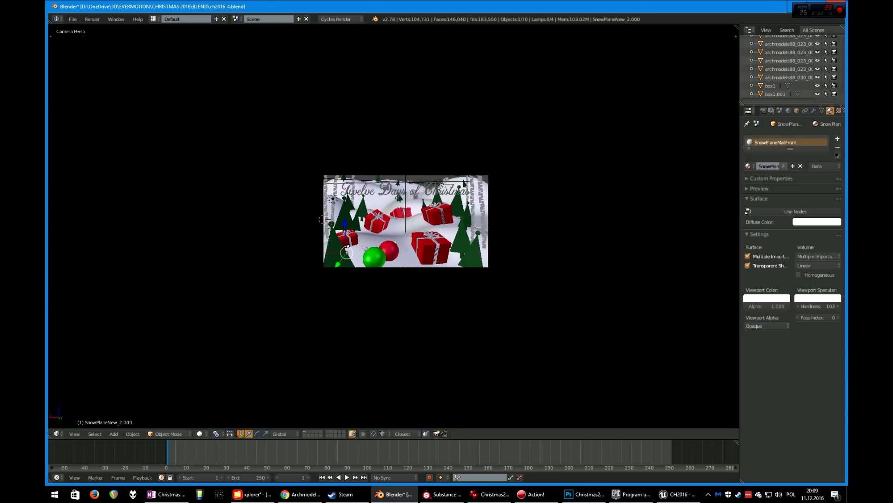
key(KP_0)
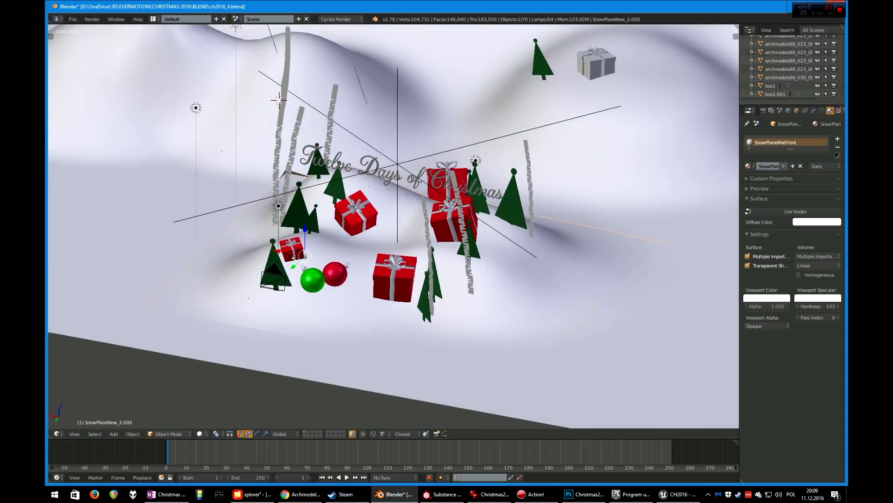
Select the main camera, CamNewMain, in the viewport
right_click(275, 278)
right_click(275, 278)
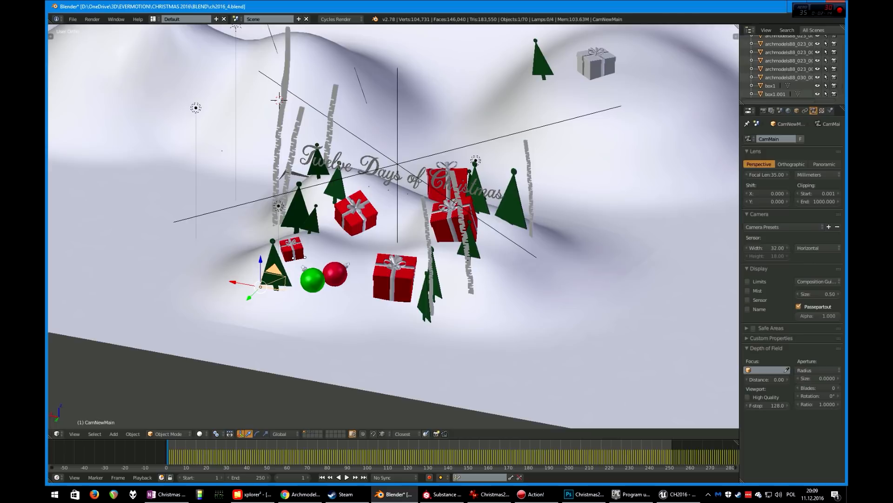
middle_drag(275, 279, 232, 280)
scroll(232, 280, down, 3)
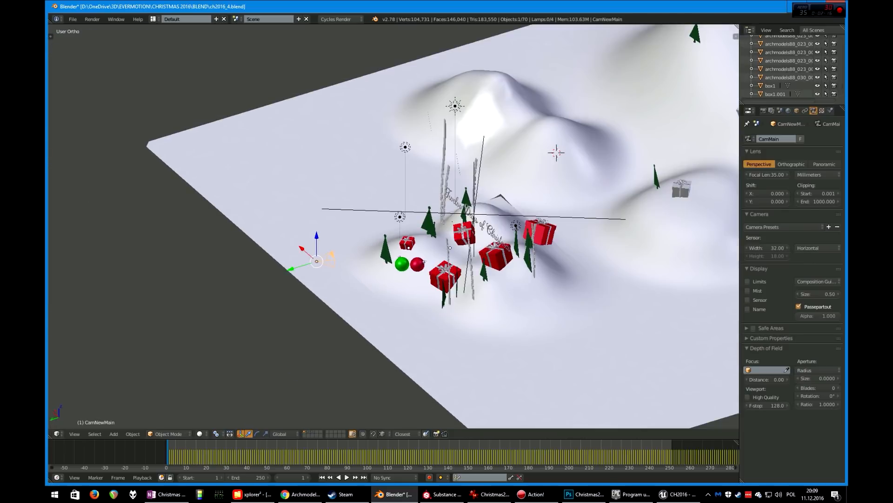
Select and hide the back snow plane
right_click(483, 225)
right_click(450, 247)
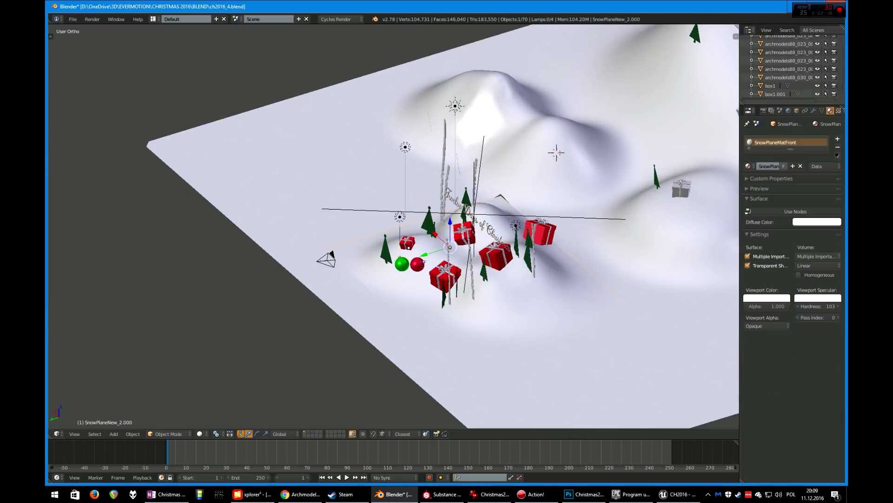
mouse_move(450, 247)
middle_down()
mouse_move(470, 247)
mouse_move(437, 246)
middle_up()
right_click(344, 297)
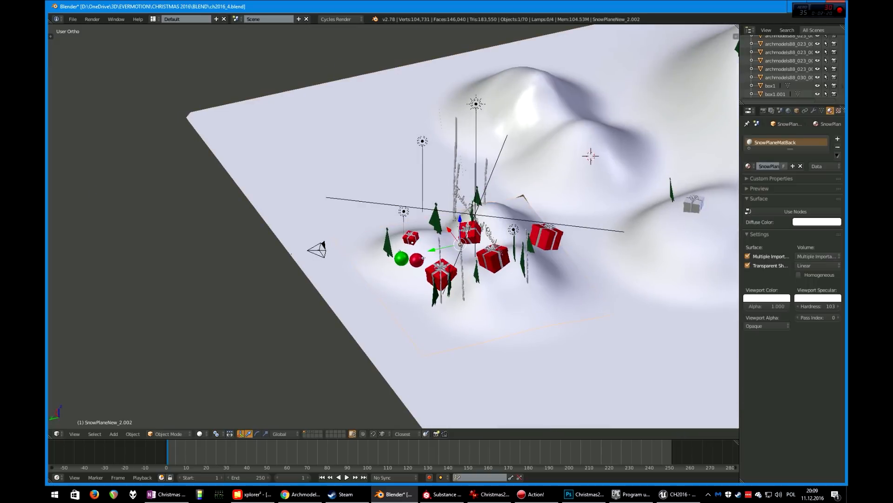
key(h)
middle_drag(344, 298, 435, 298)
scroll(435, 298, up, 4)
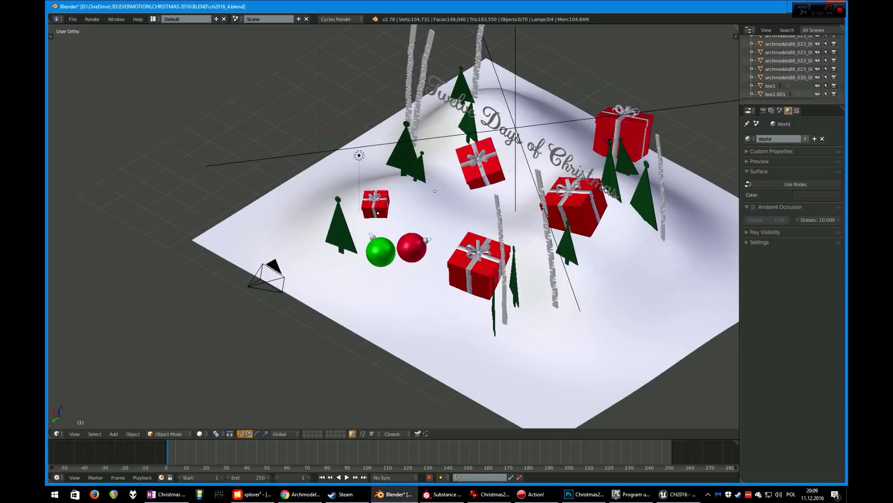
Select the front snow plane and briefly inspect its mesh in Edit Mode
right_click(435, 298)
scroll(435, 297, down, 3)
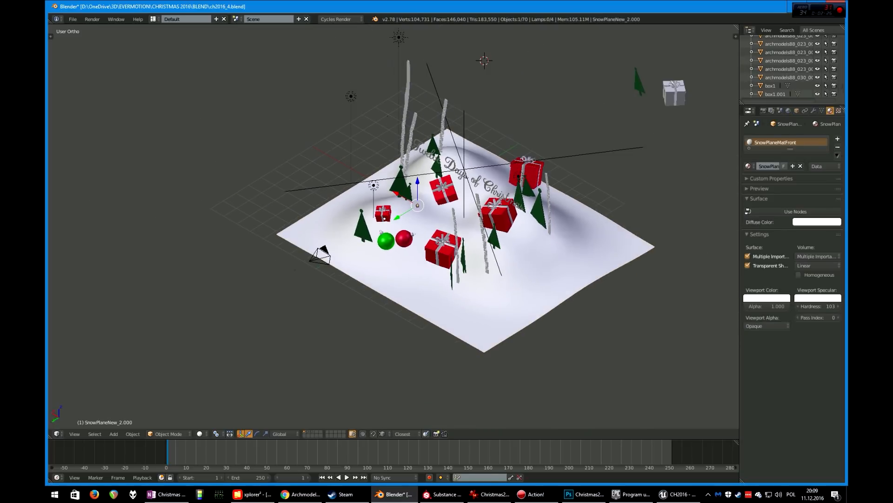
key(Tab)
scroll(435, 298, up, 3)
scroll(436, 298, down, 1)
scroll(428, 197, down, 1)
key(Tab)
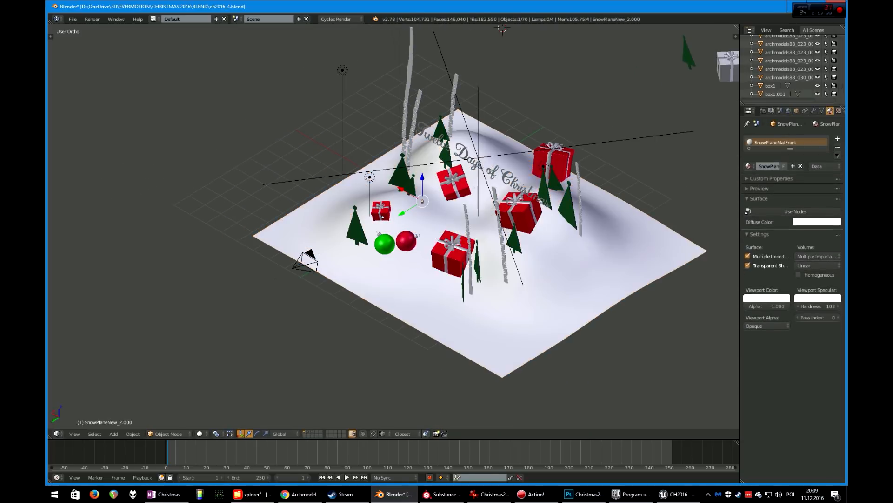
middle_drag(428, 197, 448, 197)
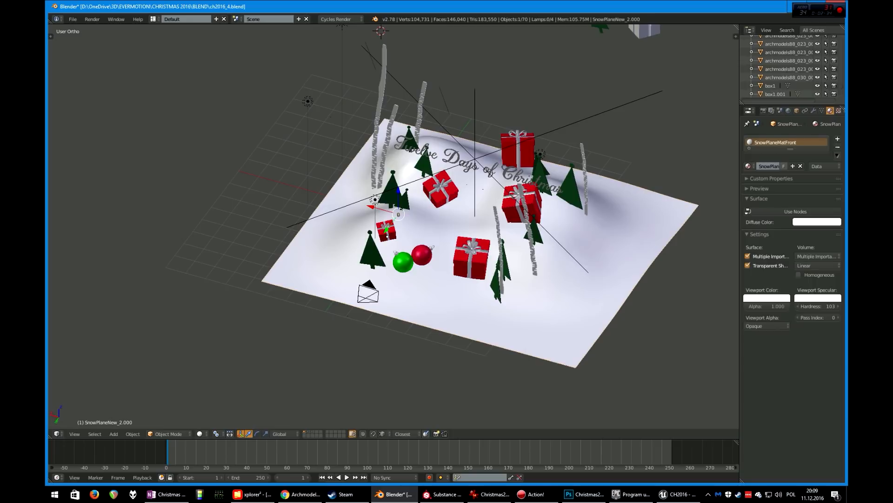
Split the 3D view and switch the upper area to the UV/Image Editor with the front plane in Edit Mode
drag(736, 27, 722, 208)
key(Tab)
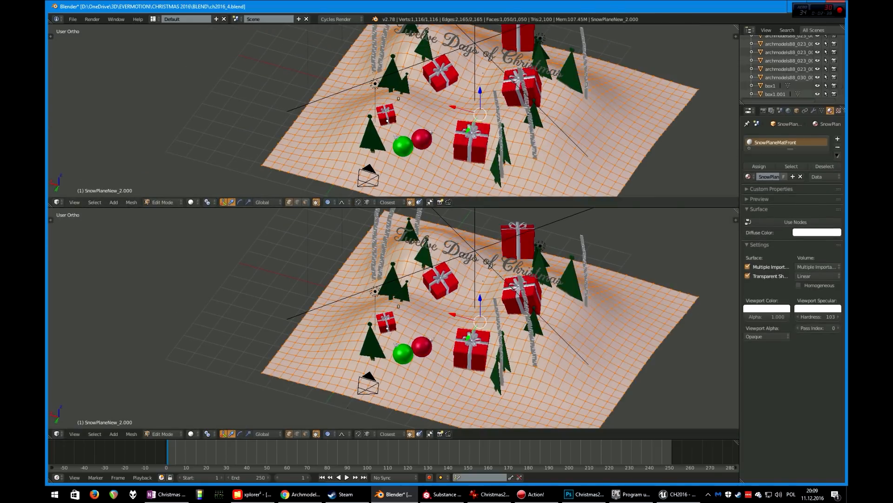
key(shift+F10)
Examine the front plane's UV map in the UV/Image Editor, then leave Edit Mode
scroll(394, 110, up, 3)
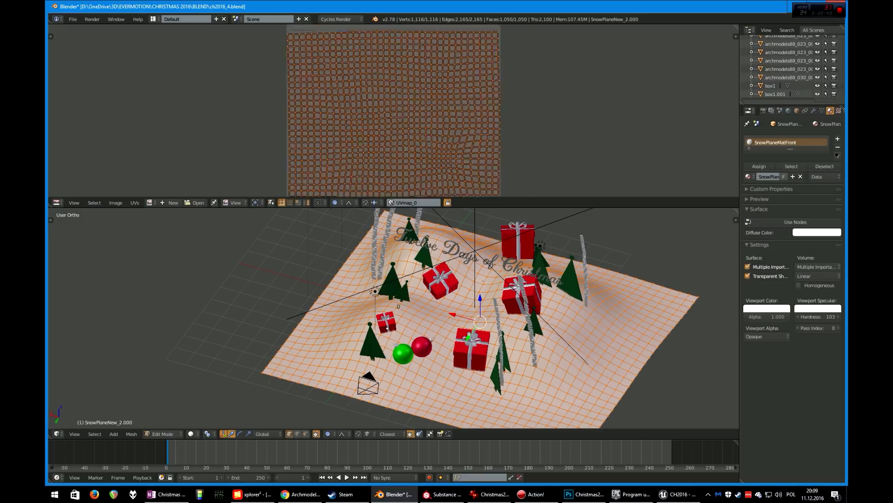
scroll(394, 111, down, 1)
middle_drag(394, 110, 437, 95)
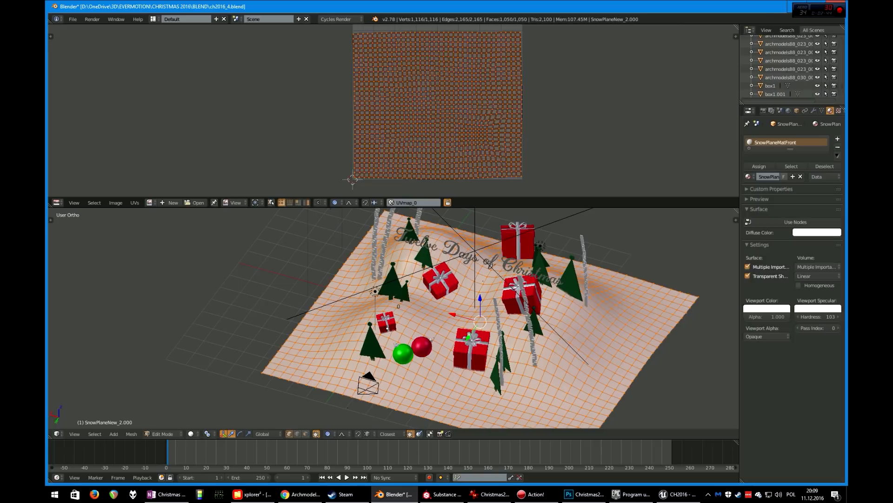
scroll(393, 111, down, 3)
scroll(394, 110, up, 3)
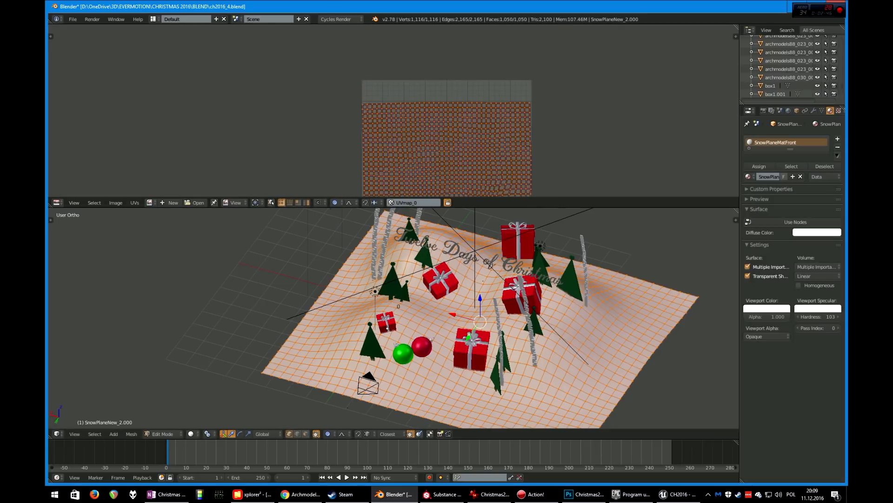
scroll(394, 110, down, 2)
middle_drag(393, 111, 388, 79)
scroll(394, 110, up, 2)
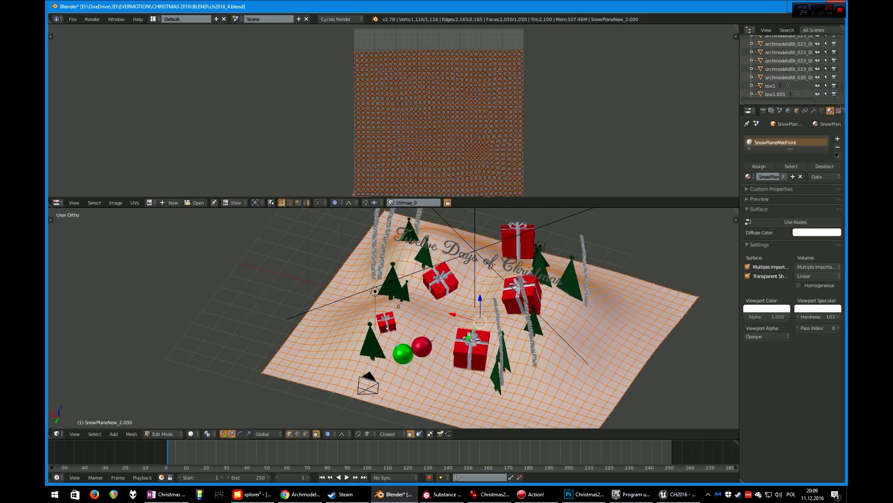
scroll(394, 110, down, 1)
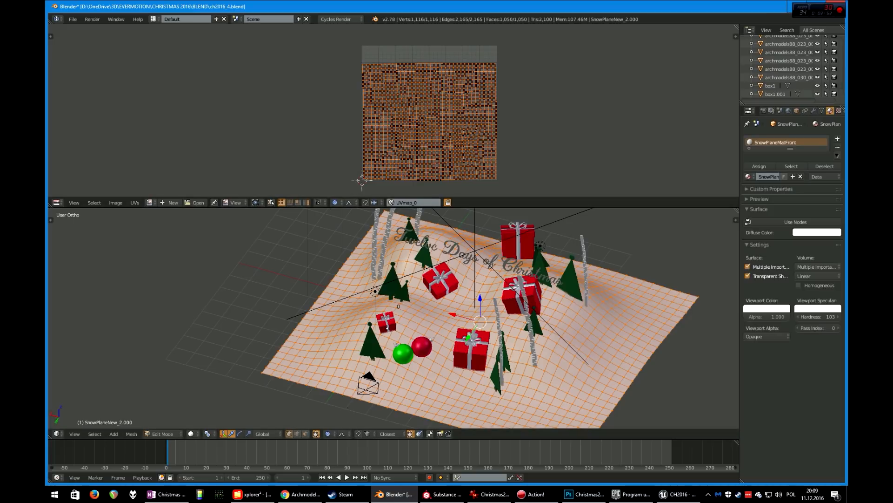
scroll(465, 317, down, 1)
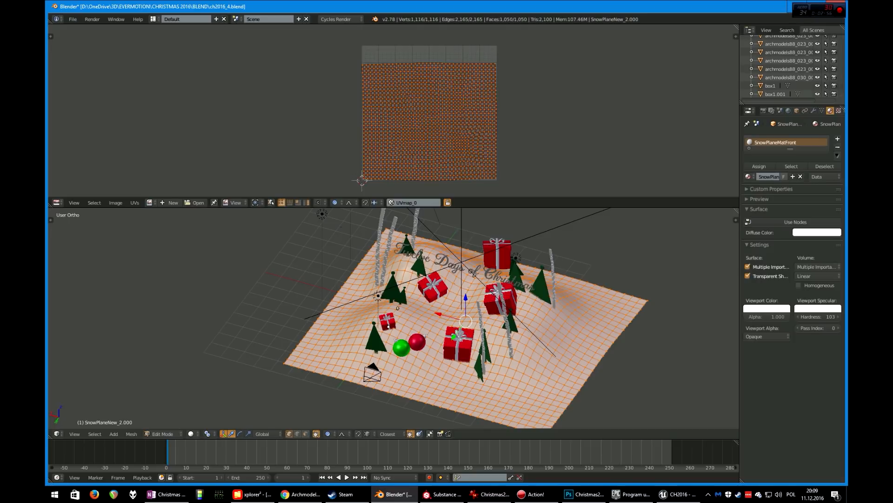
key(Tab)
Delete the sky sphere surrounding the scene
key(KP_Divide)
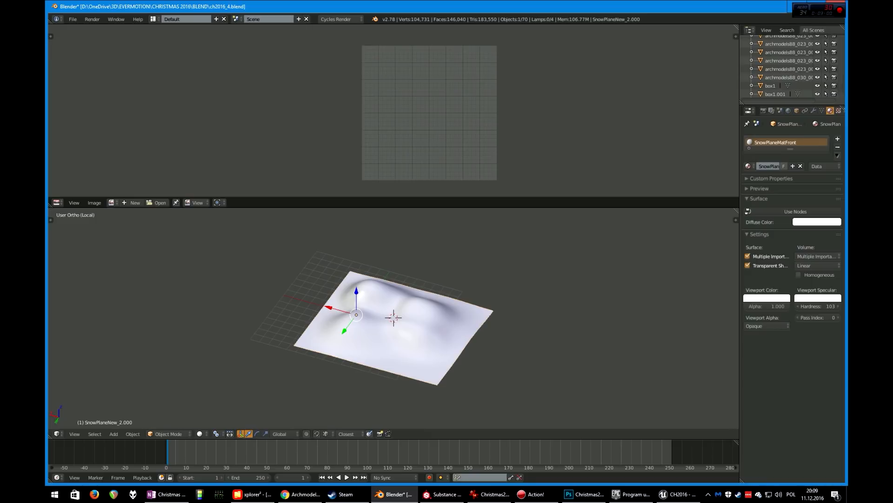
key(KP_Divide)
scroll(393, 318, down, 15)
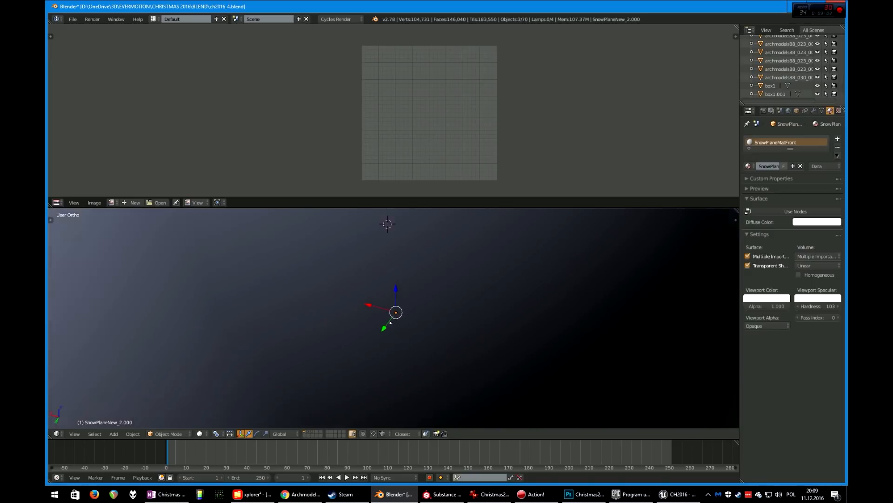
right_click(393, 318)
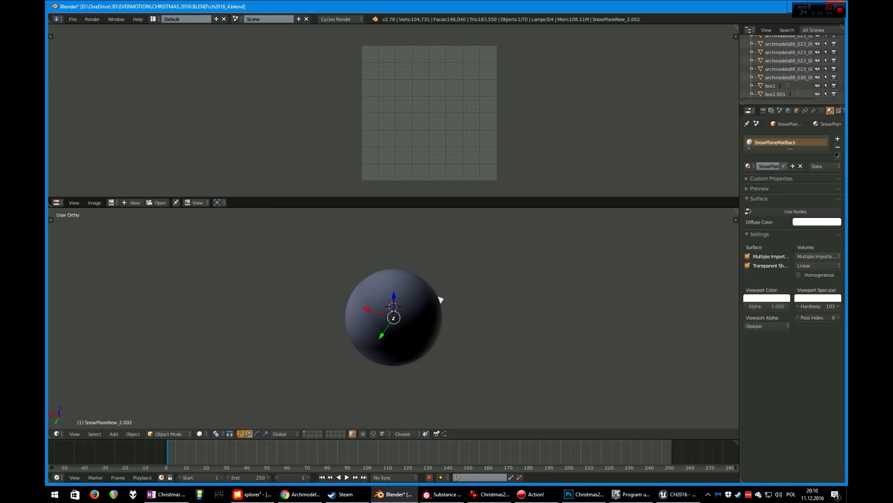
key(x)
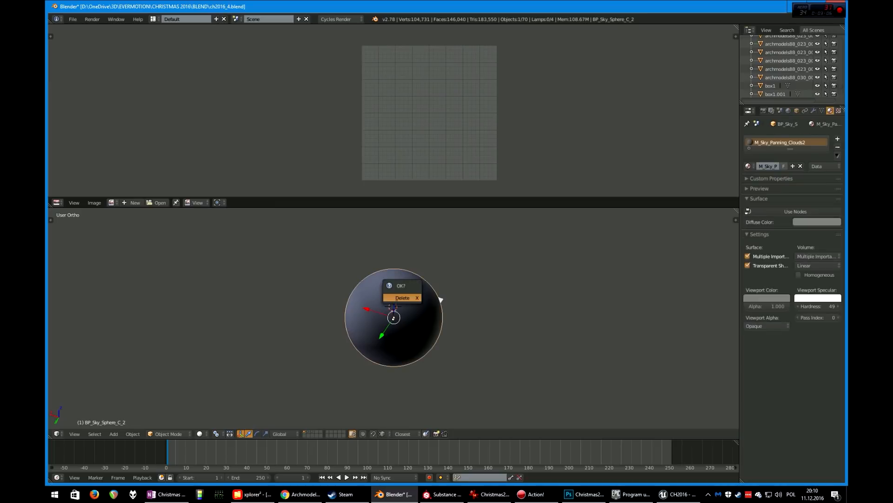
click(440, 298)
Delete two lamps and one more object near the decorations
scroll(441, 299, up, 10)
scroll(393, 322, up, 2)
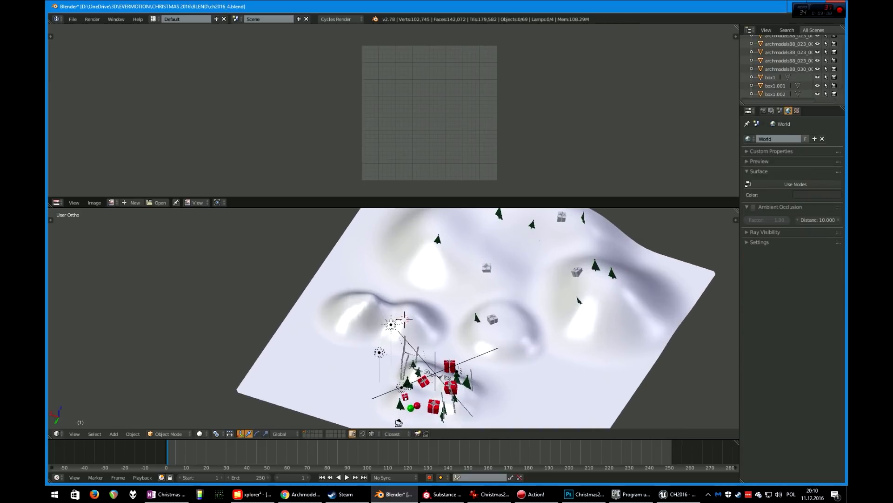
right_click(379, 352)
key(Delete)
right_click(391, 324)
key(Delete)
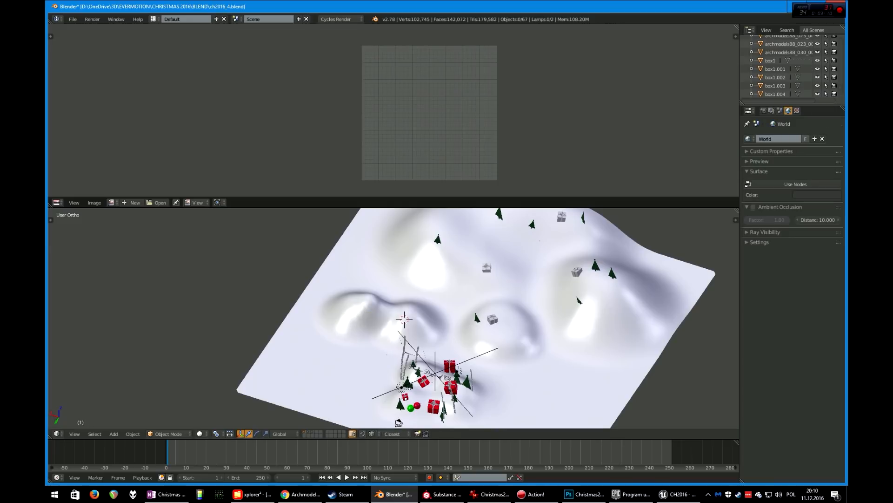
right_click(421, 356)
key(x)
click(421, 356)
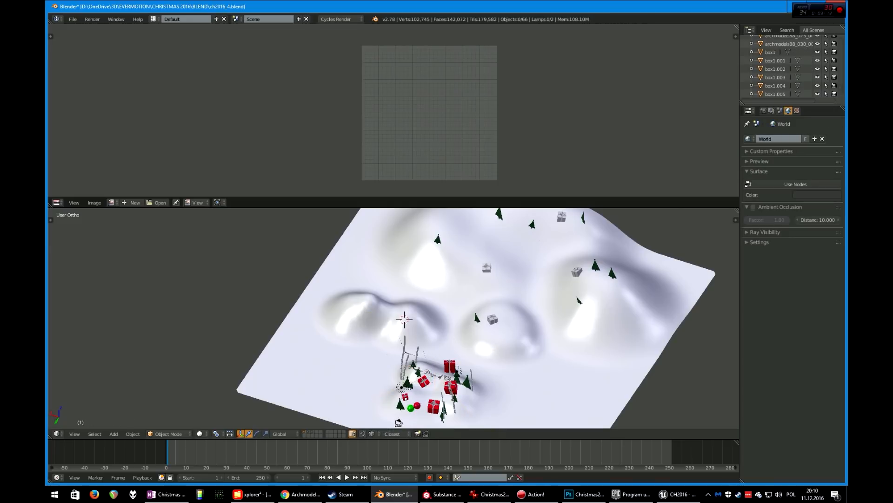
Isolate a small tree on the middle hill and inspect its mesh in Edit Mode from several angles
middle_drag(422, 356, 326, 261)
scroll(432, 296, up, 5)
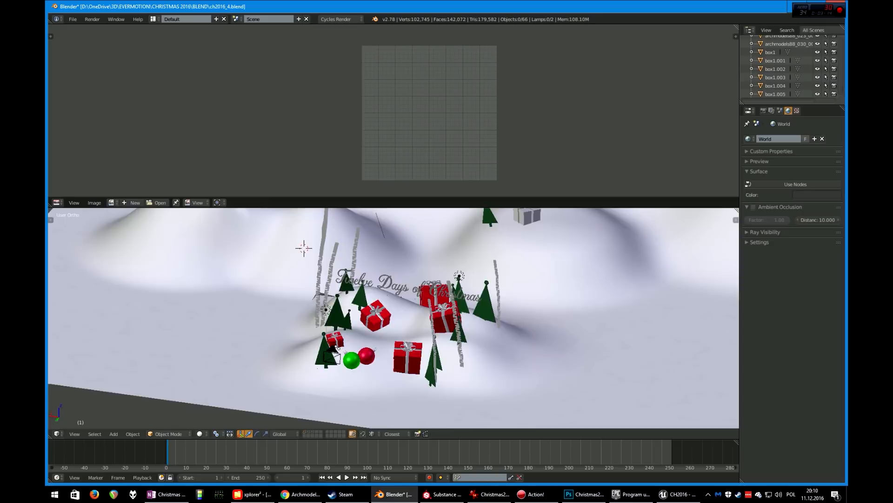
scroll(394, 318, down, 3)
key(ctrl+Up)
middle_drag(407, 270, 245, 384)
scroll(245, 384, up, 5)
scroll(447, 248, down, 3)
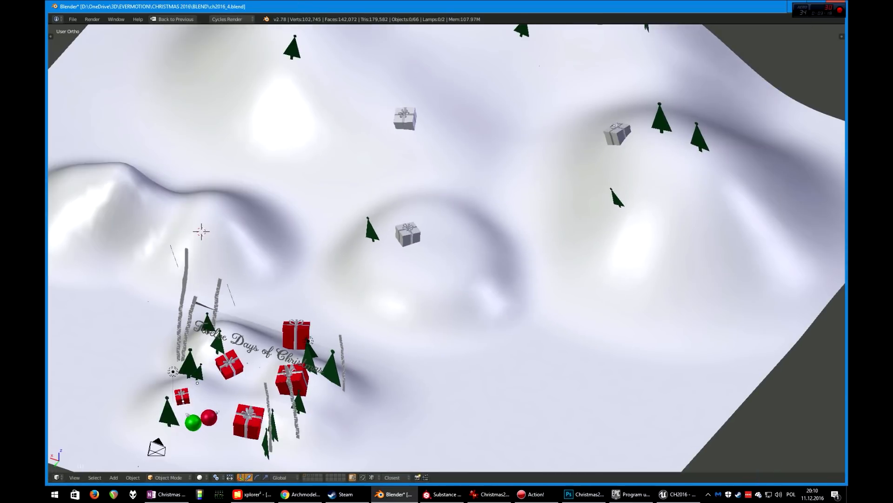
right_click(371, 231)
key(KP_Divide)
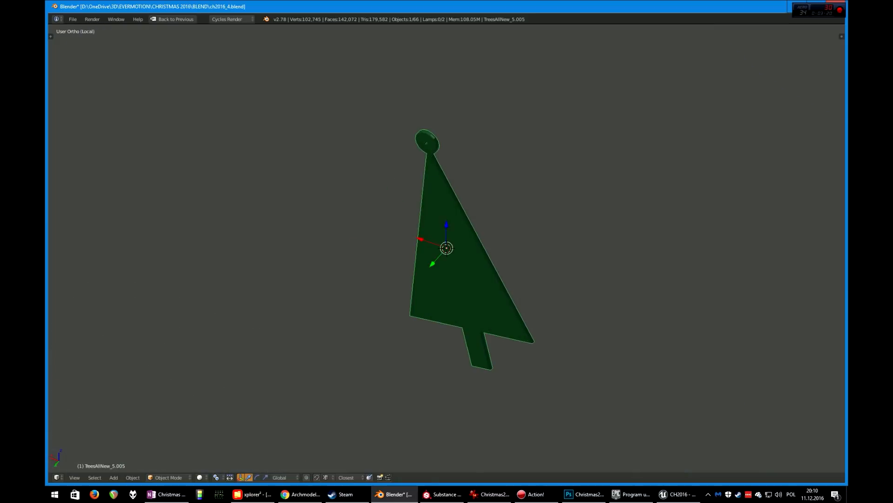
key(Tab)
scroll(398, 223, up, 2)
middle_drag(371, 231, 607, 187)
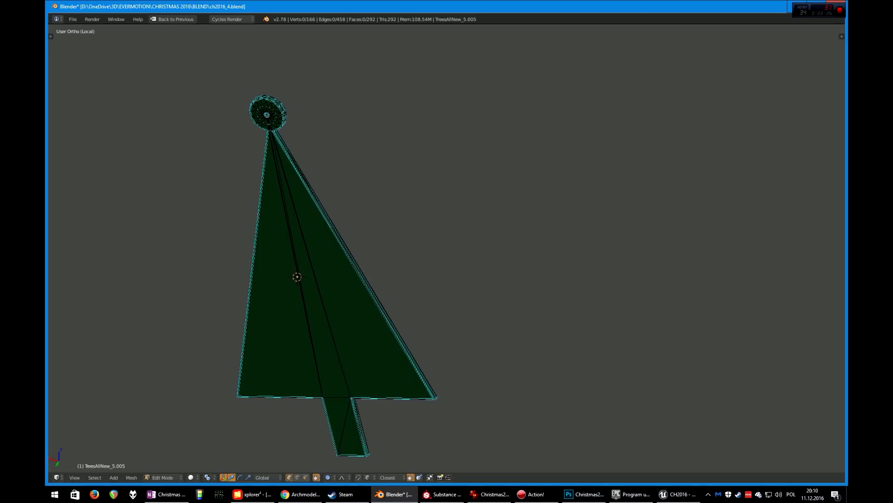
key(KP_5)
shift+middle_drag(298, 233, 819, 274)
scroll(447, 252, down, 4)
shift+middle_drag(483, 242, 427, 255)
shift+middle_drag(616, 299, 334, 264)
scroll(334, 264, up, 4)
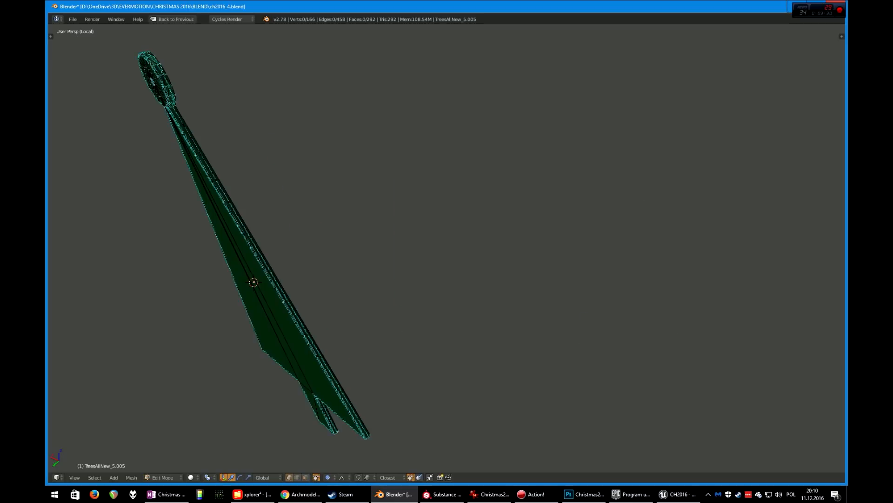
Switch to vertex selection, select a vertex on the tree's edge, examine it, and leave Edit Mode
key(ctrl+Tab)
click(335, 273)
right_click(279, 290)
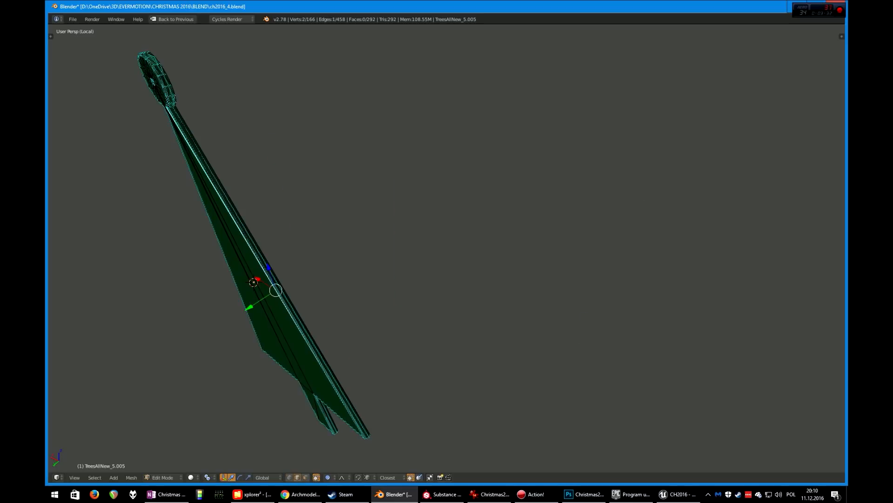
middle_drag(279, 290, 165, 307)
scroll(189, 326, up, 5)
scroll(189, 326, down, 4)
scroll(289, 312, up, 5)
scroll(289, 311, down, 5)
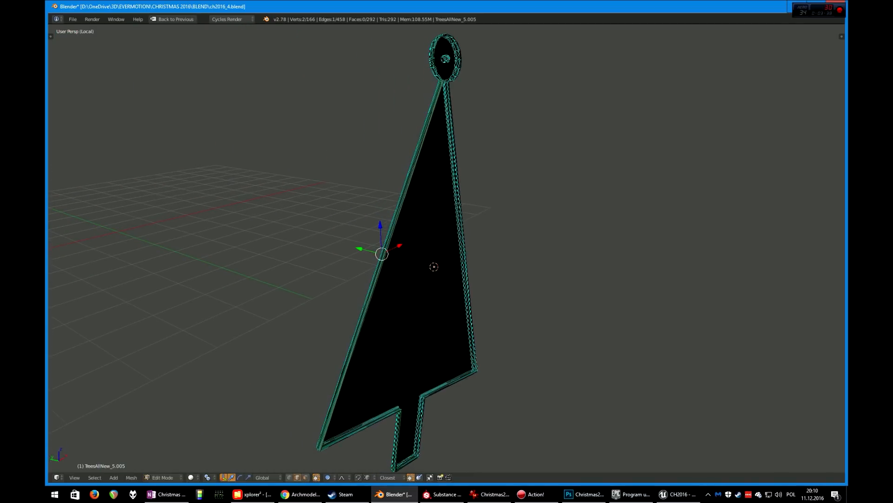
scroll(445, 249, up, 2)
scroll(444, 249, down, 5)
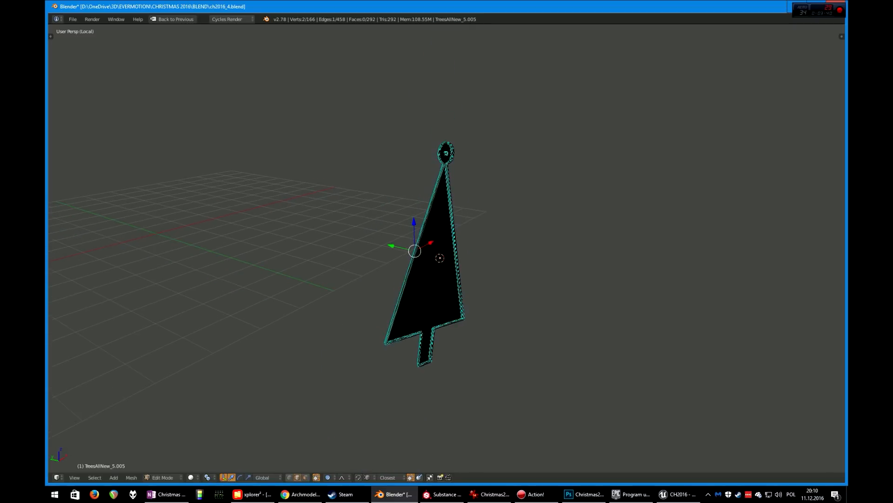
middle_drag(445, 249, 579, 246)
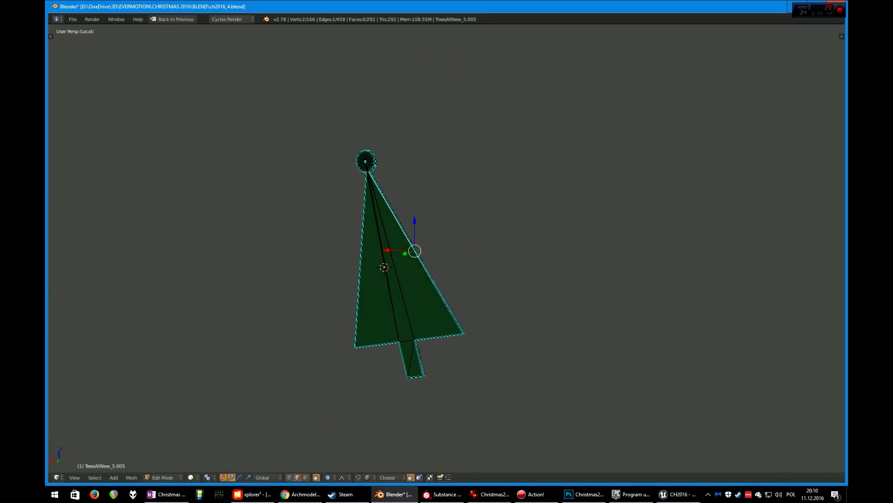
key(shift+space)
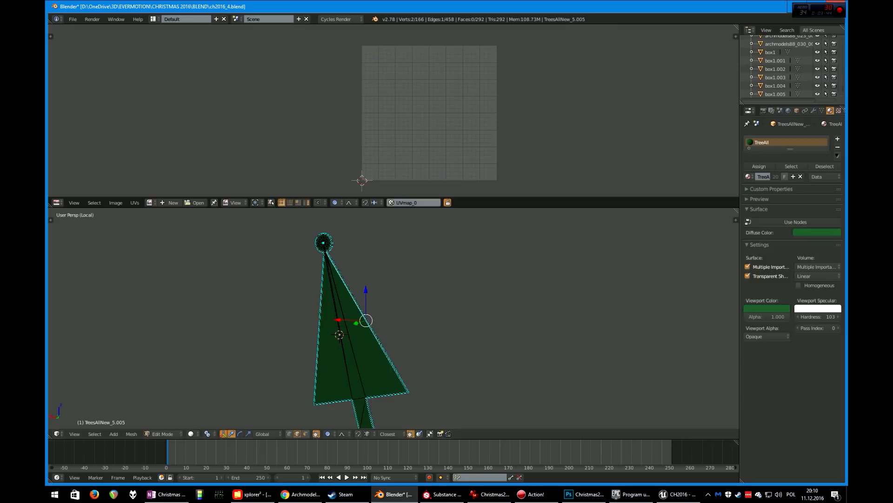
key(Tab)
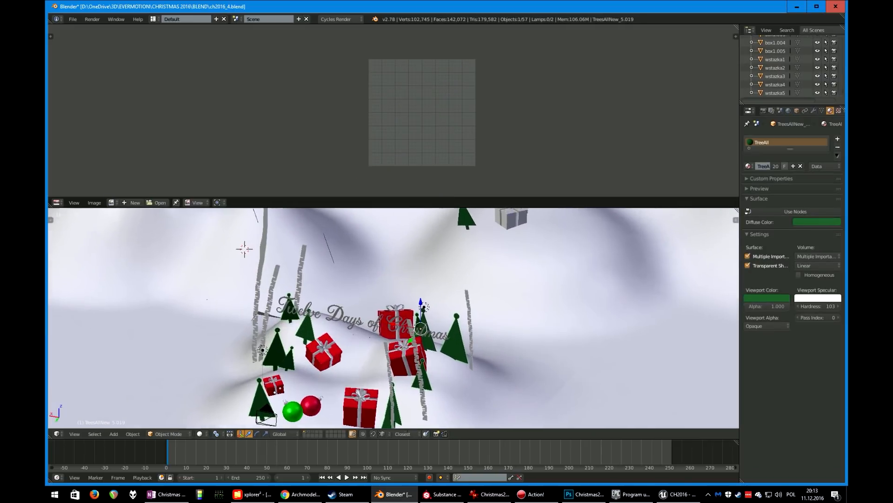
Select a birch trunk beside the 'Twelve Days of Christmas' lettering
scroll(528, 329, up, 5)
scroll(393, 318, up, 2)
right_click(369, 326)
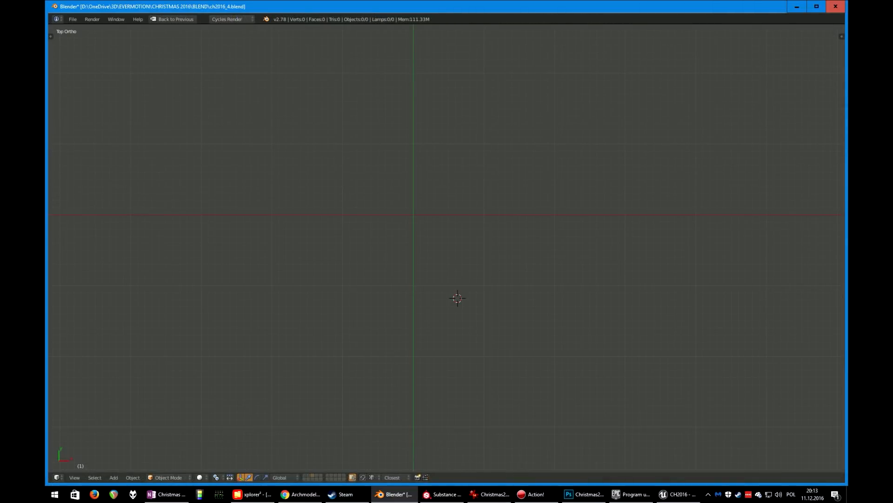
Add a plane, snap the 3D cursor to the world center and move the plane onto the cursor
key(shift+a)
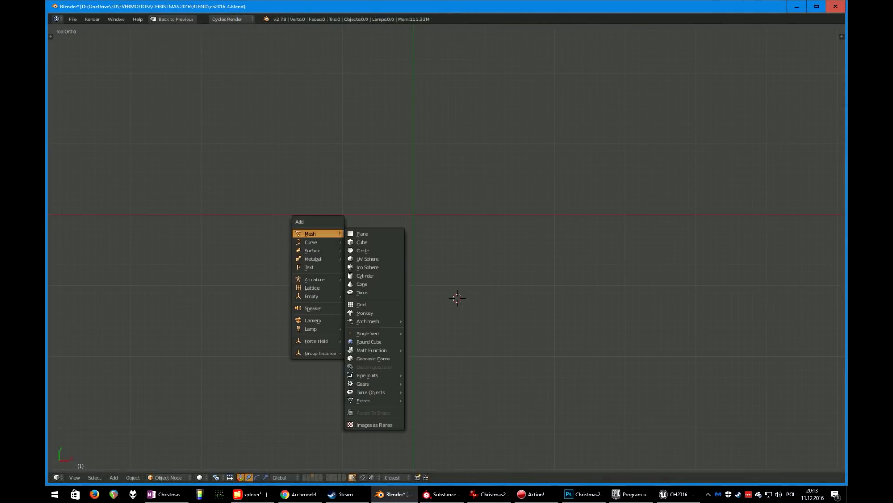
click(373, 232)
scroll(373, 232, down, 3)
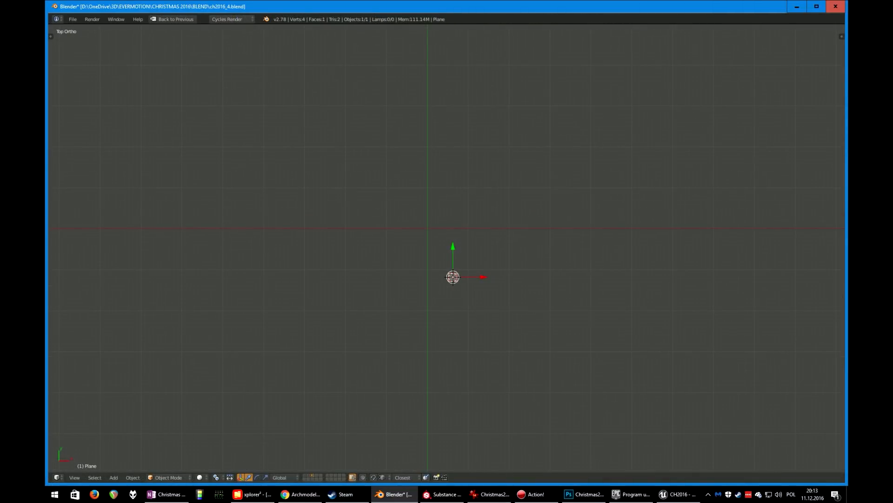
key(shift+s)
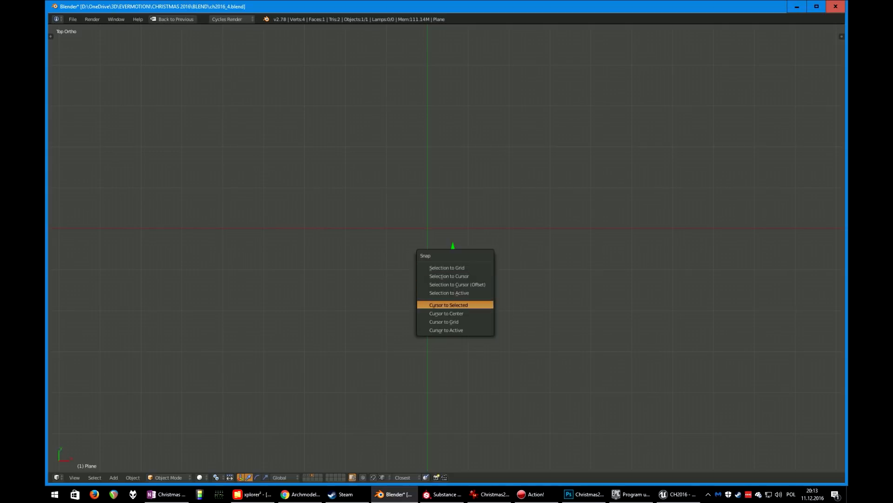
click(454, 313)
key(shift+s)
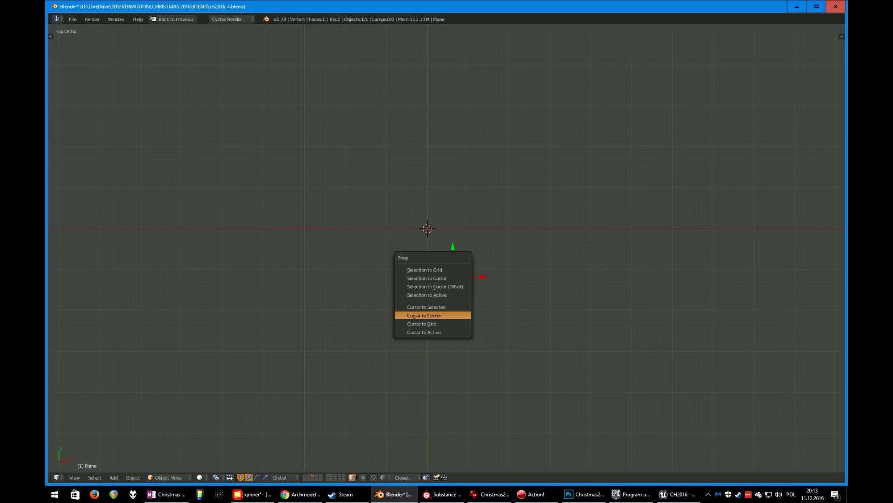
click(428, 284)
scroll(428, 284, up, 4)
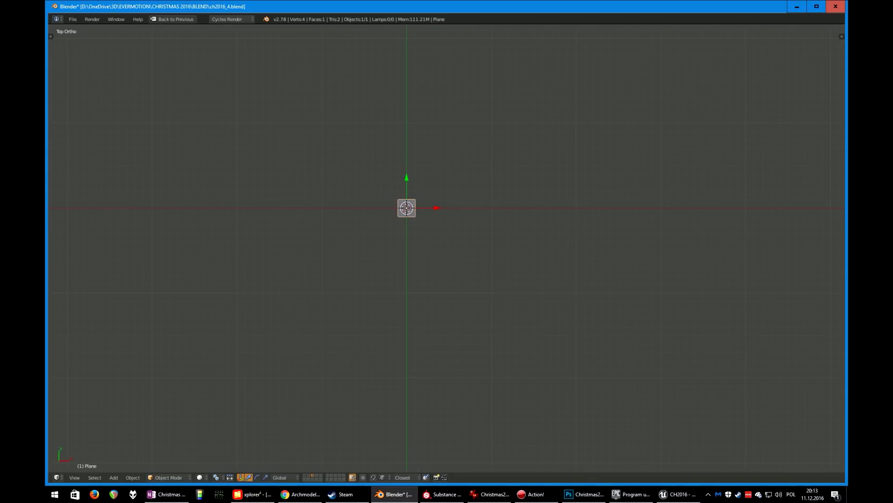
Scale the plane along Y by about 11.5 into a long strip
key(s)
key(y)
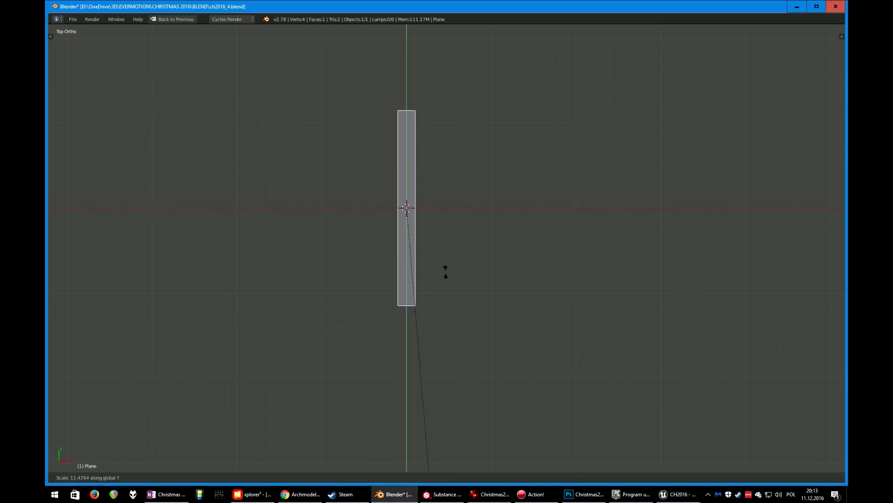
click(504, 201)
scroll(505, 202, down, 5)
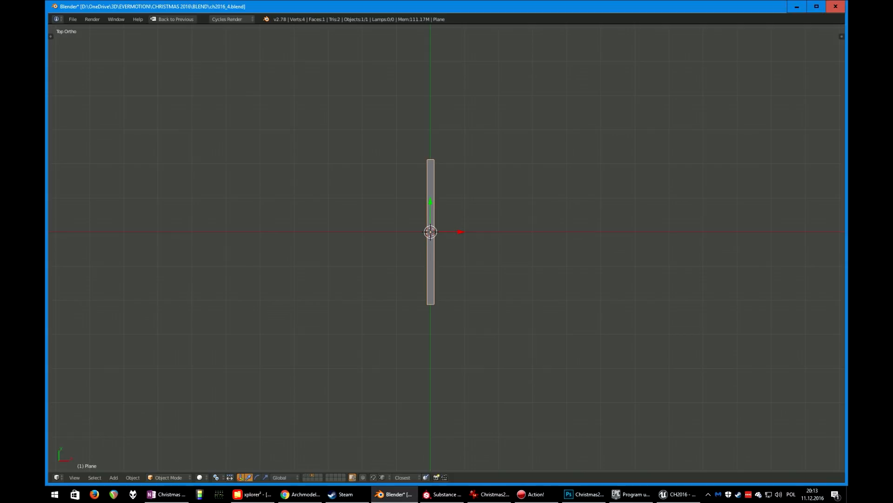
Scale the strip narrower along X and apply its scale
key(s)
key(x)
click(517, 216)
scroll(517, 215, up, 3)
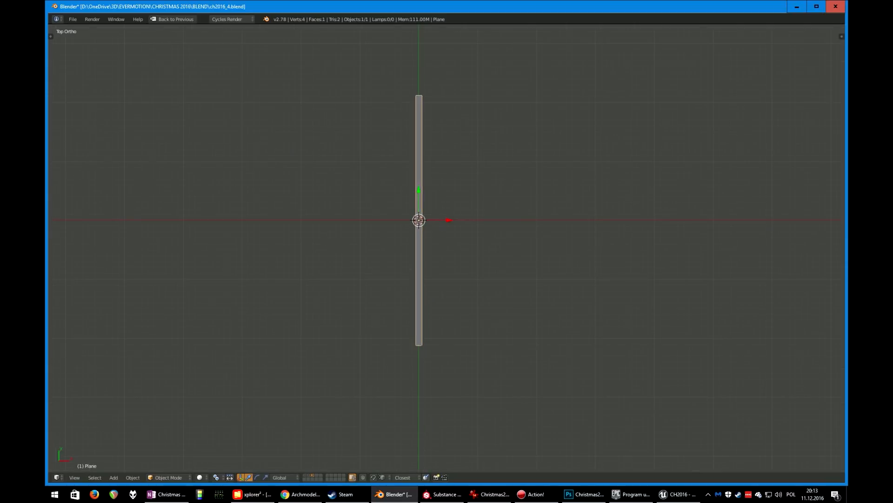
shift+middle_drag(517, 215, 445, 235)
key(ctrl+a)
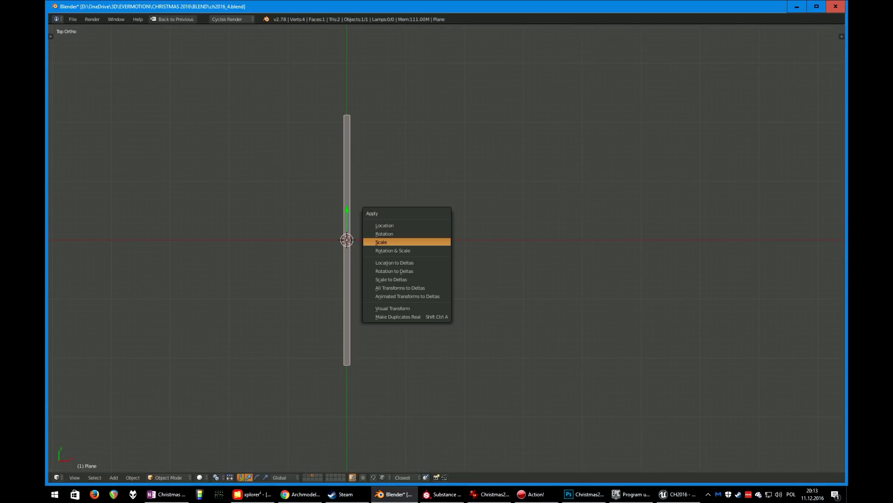
click(434, 242)
scroll(446, 247, up, 2)
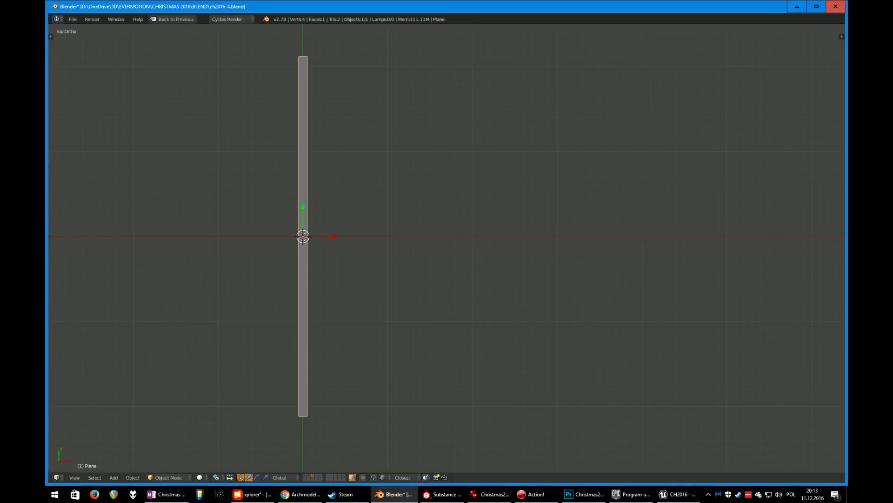
In Edit Mode, add two lengthwise loop cuts to the strip
key(Tab)
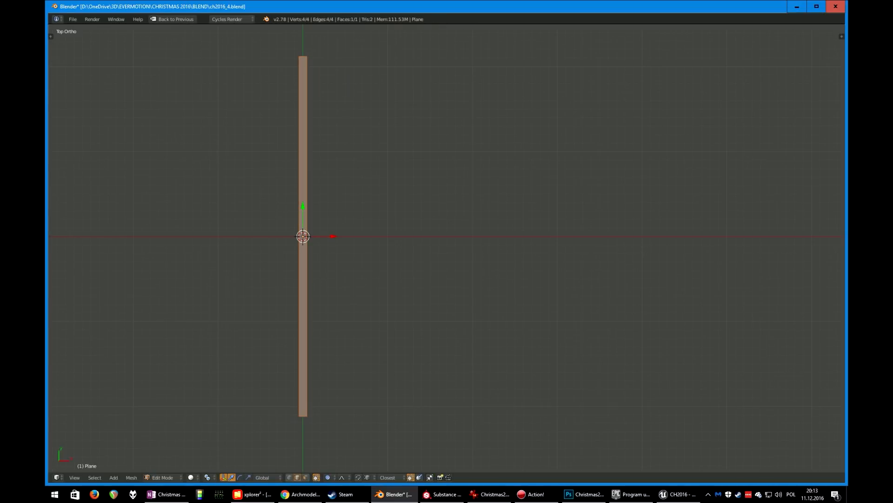
key(ctrl+r)
scroll(303, 237, up, 1)
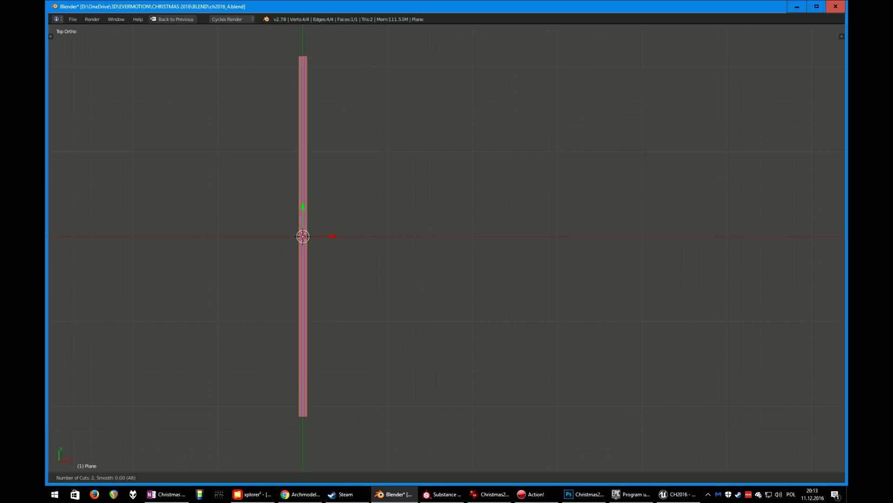
key(Return)
key(Escape)
scroll(446, 247, up, 2)
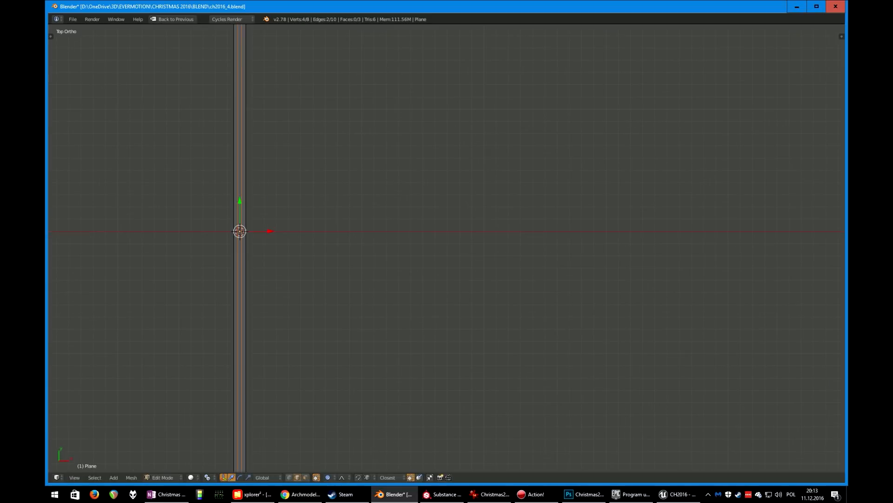
Add many crosswise loop cuts along the full length of the strip
key(ctrl+r)
scroll(240, 233, up, 13)
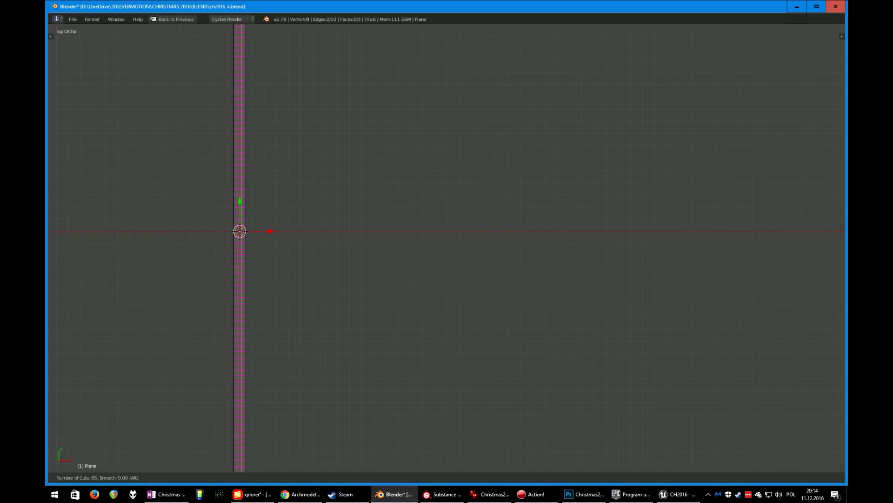
scroll(239, 232, up, 16)
key(Return)
key(Escape)
scroll(240, 232, down, 3)
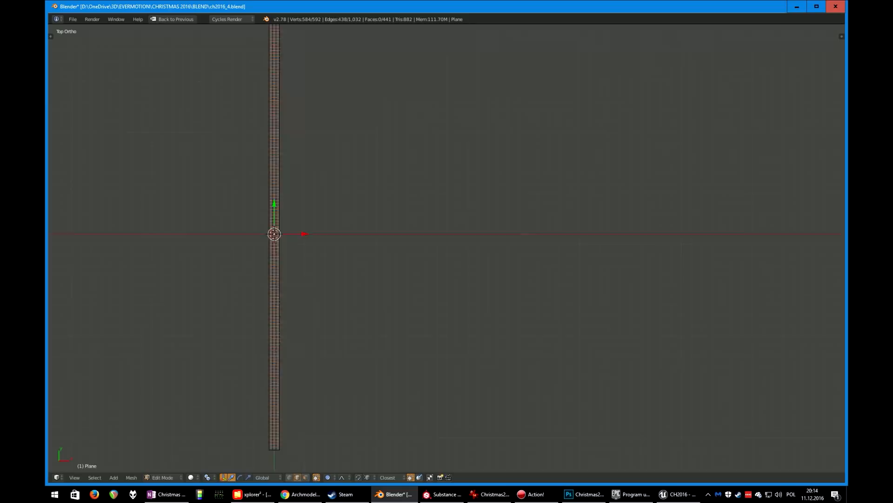
Switch to face selection mode with nothing selected on the strip
shift+middle_drag(239, 233, 257, 308)
scroll(446, 247, up, 7)
shift+middle_drag(334, 167, 560, 328)
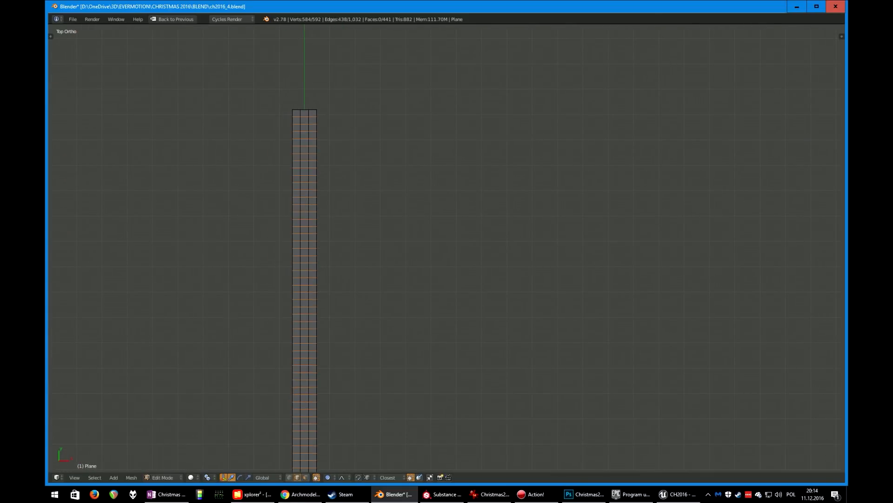
key(ctrl+Tab)
key(Return)
shift+middle_drag(446, 248, 489, 272)
scroll(447, 247, up, 4)
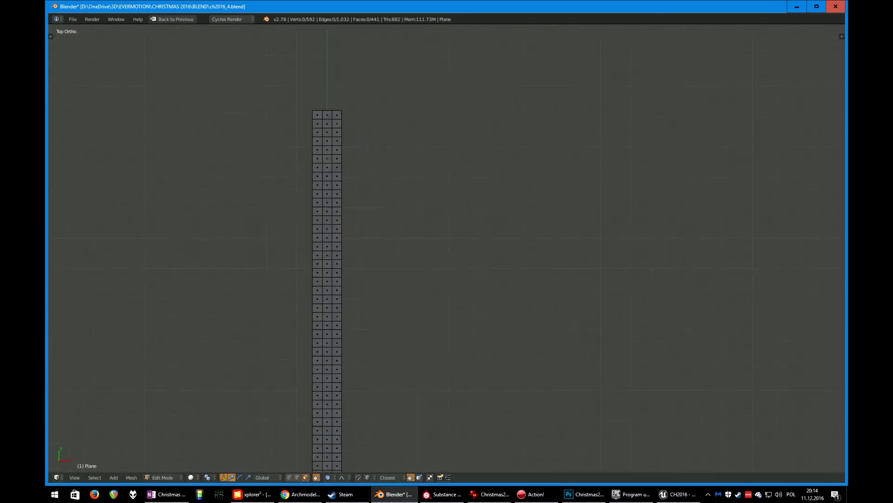
Select a staggered pattern of faces along both edges of the strip and delete them
right_click(224, 94)
shift+right_click(223, 124)
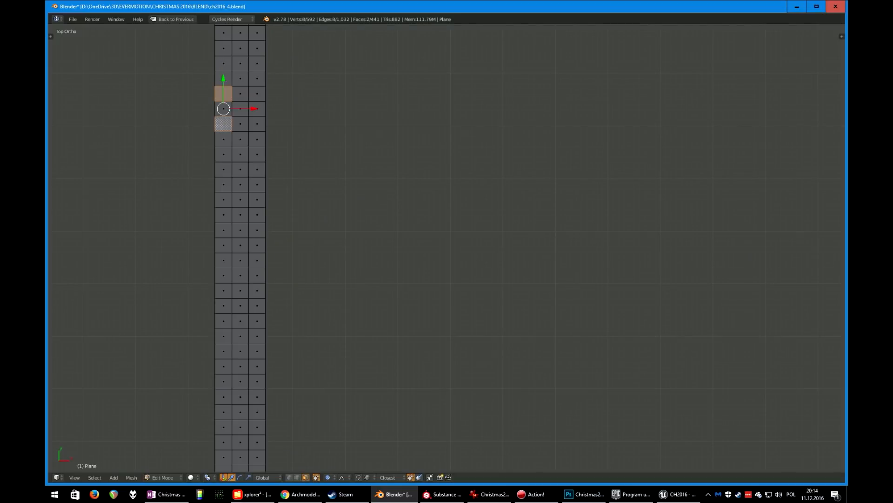
shift+right_click(240, 124)
shift+right_click(223, 154)
shift+right_click(240, 154)
shift+right_click(256, 184)
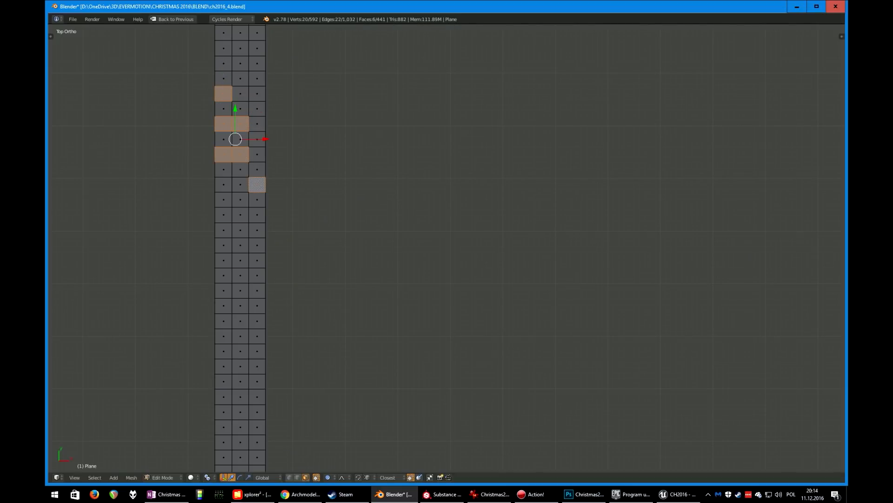
shift+right_click(240, 215)
shift+right_click(257, 214)
shift+right_click(240, 260)
shift+right_click(257, 260)
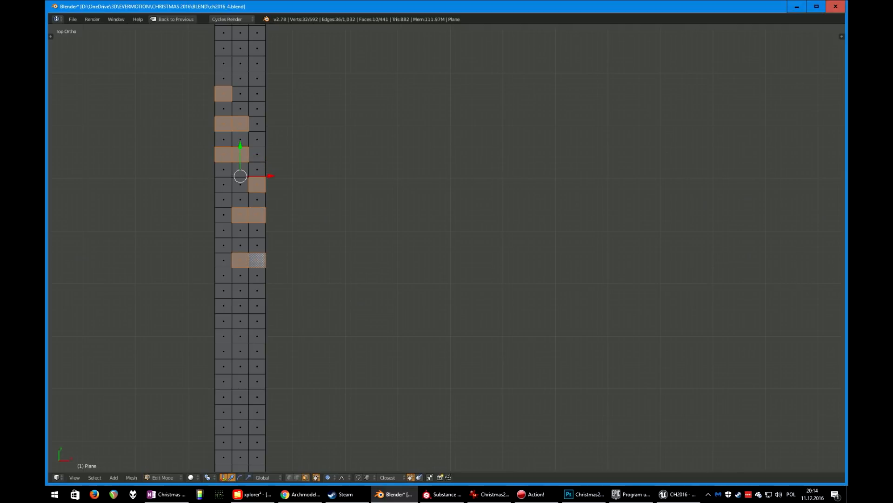
shift+right_click(223, 290)
shift+right_click(240, 321)
shift+right_click(224, 321)
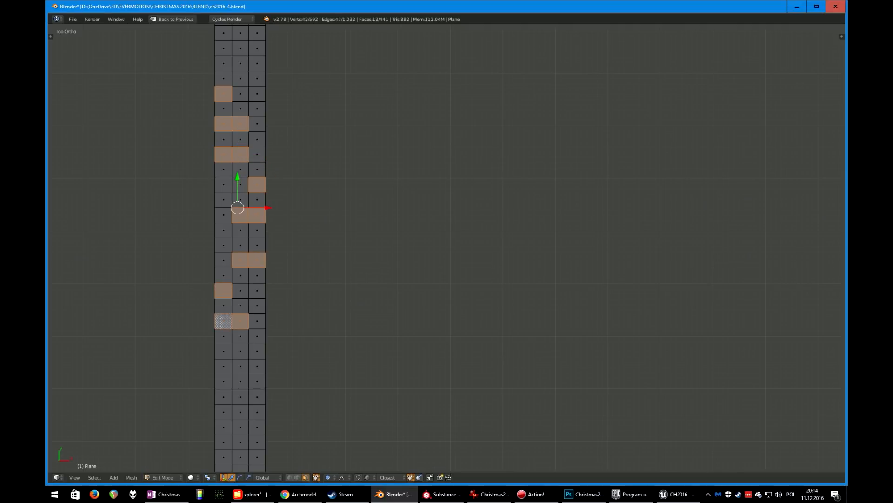
shift+right_click(240, 351)
shift+right_click(257, 351)
shift+right_click(257, 381)
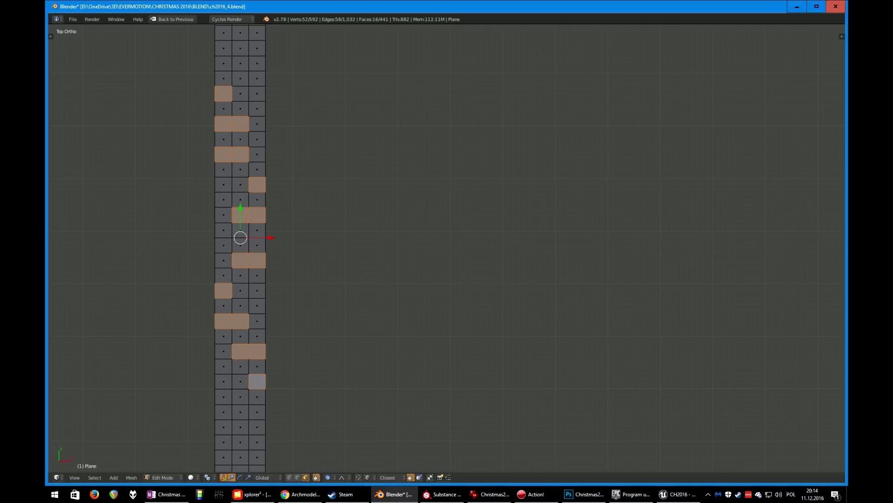
shift+right_click(257, 412)
shift+right_click(240, 412)
shift+right_click(240, 442)
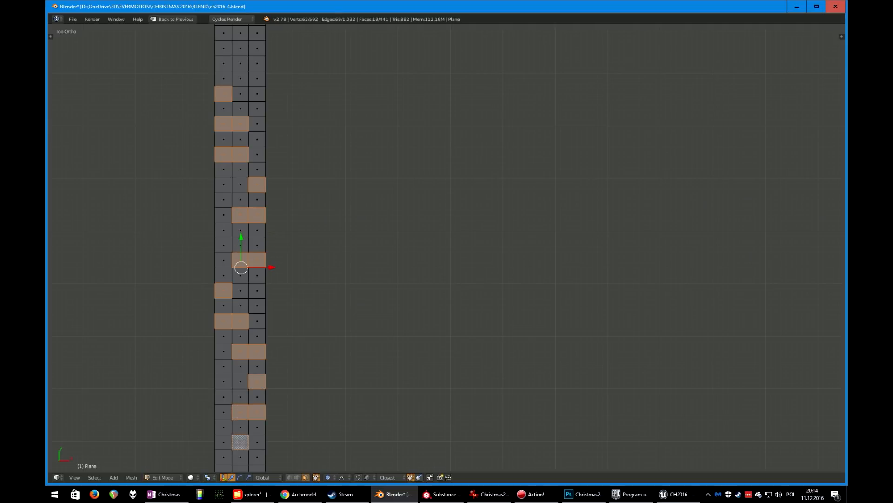
shift+right_click(224, 442)
shift+middle_drag(223, 442, 233, 333)
shift+right_click(232, 363)
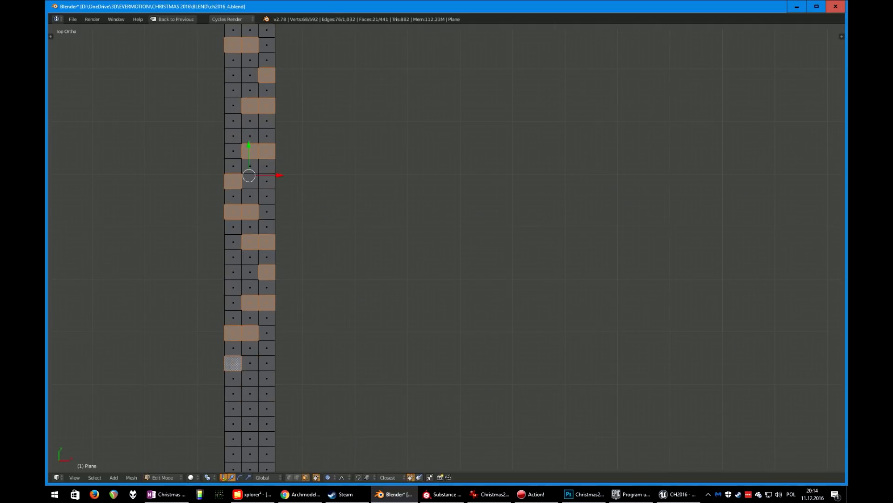
shift+right_click(250, 394)
shift+right_click(233, 393)
shift+right_click(250, 423)
shift+right_click(266, 423)
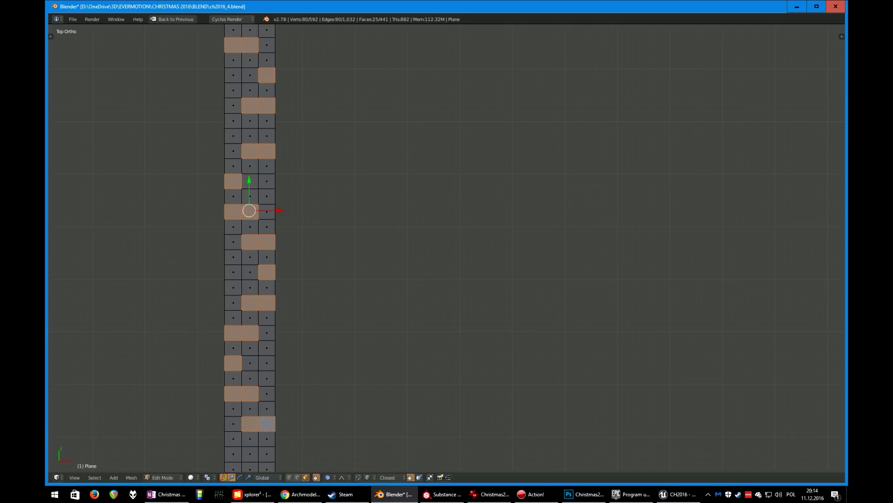
shift+right_click(267, 454)
shift+middle_drag(266, 454, 299, 349)
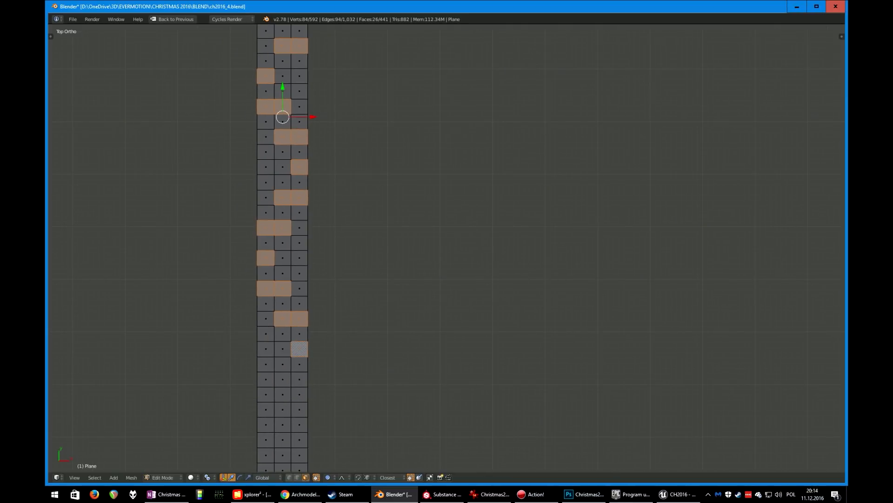
shift+right_click(266, 379)
key(x)
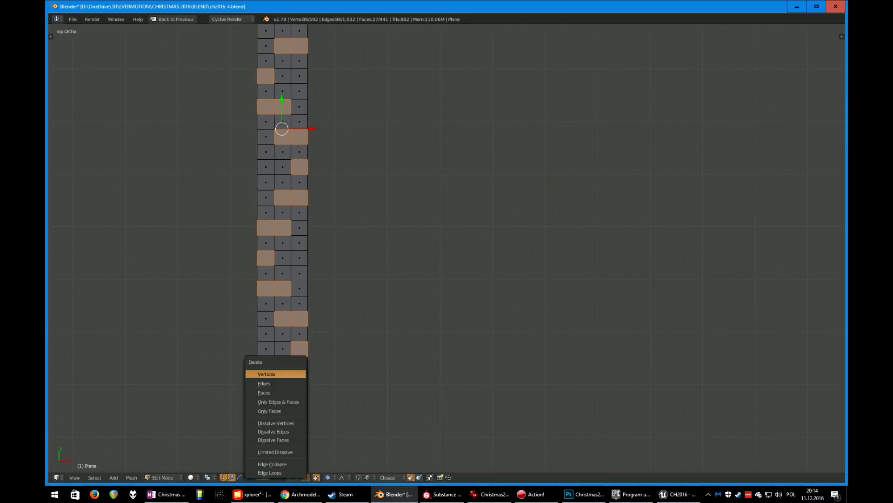
click(268, 392)
Leave Edit Mode and add a Subdivision Surface modifier at level 2 to the notched strip
scroll(267, 393, down, 6)
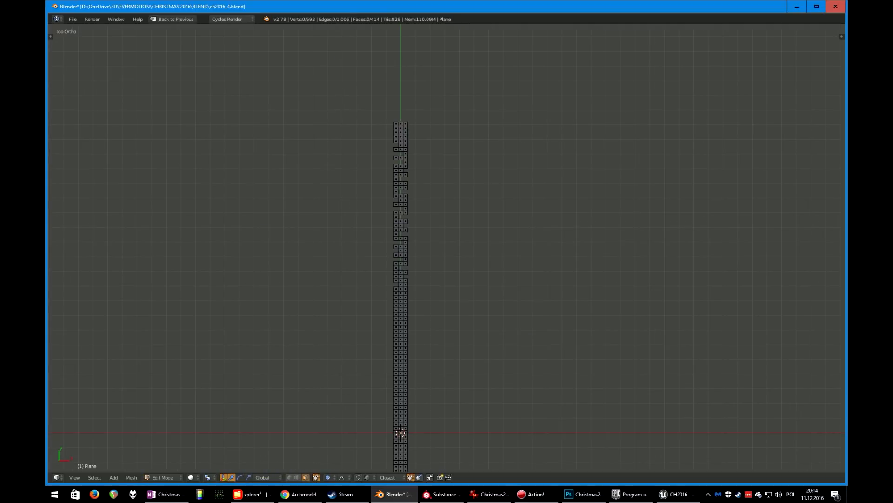
scroll(192, 450, up, 2)
shift+middle_drag(268, 392, 186, 439)
key(Tab)
scroll(447, 246, up, 2)
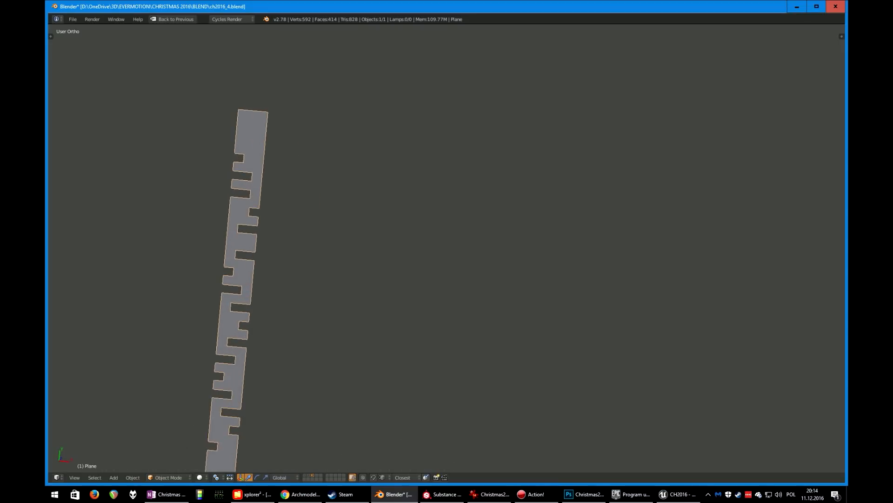
key(ctrl+2)
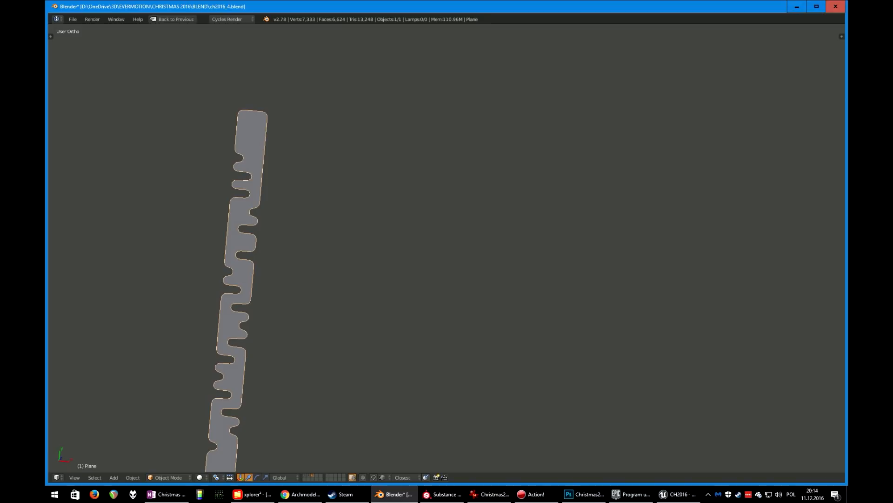
Enter Edit Mode on the strip and add a loop cut beside the upper notch to tighten its corner
key(ctrl+space)
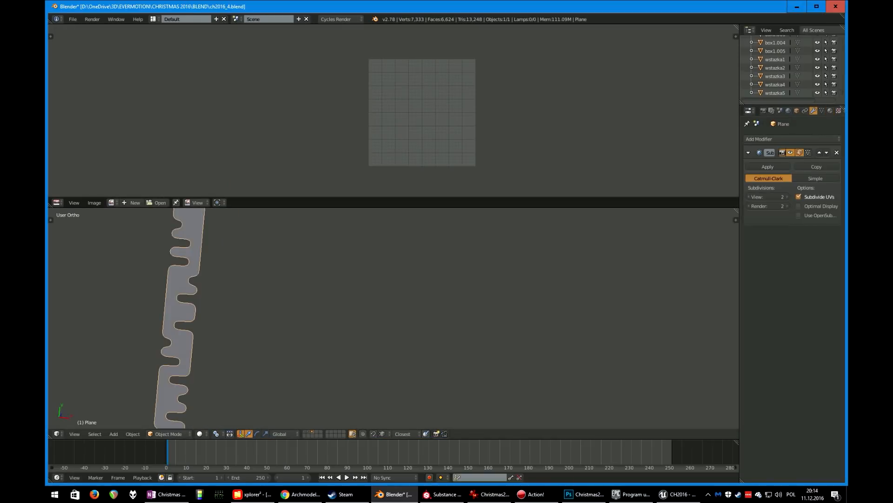
key(Tab)
scroll(228, 316, up, 5)
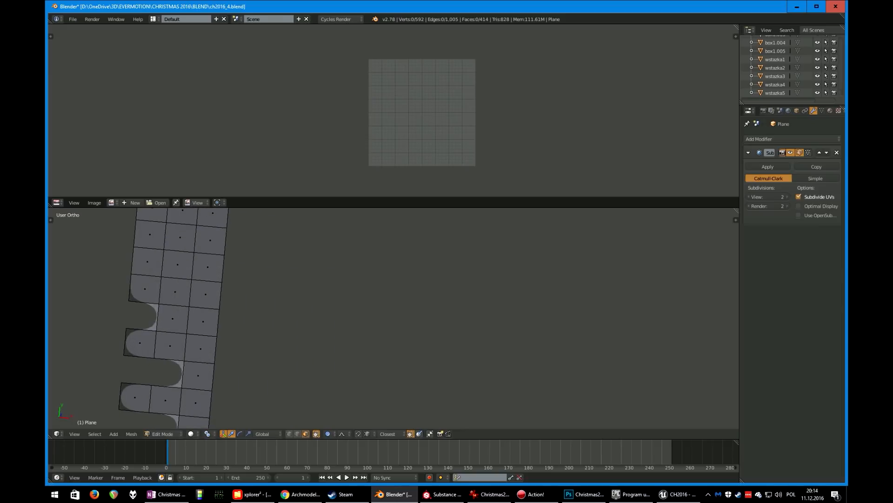
key(ctrl+r)
click(175, 291)
right_click(175, 292)
key(ctrl+x)
key(3)
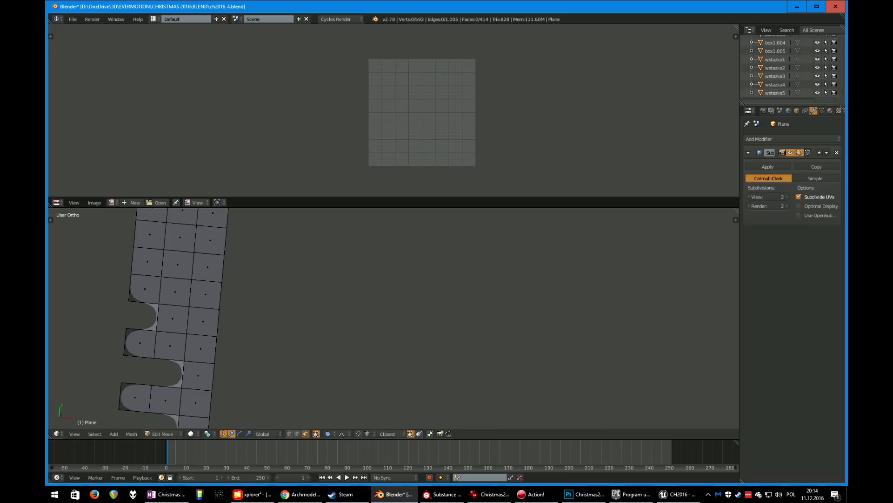
key(ctrl+r)
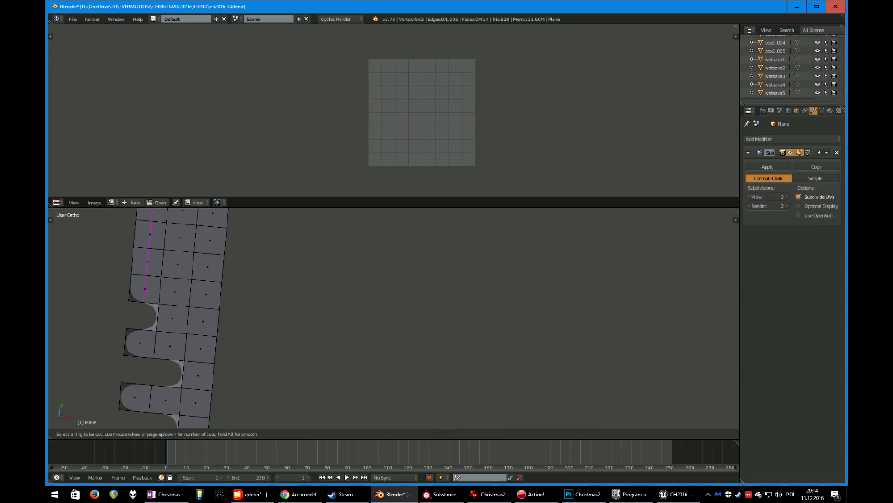
click(148, 261)
click(137, 262)
Add three loop cuts beside the lower and upper notches, sliding each toward the notch to tighten its corners
key(ctrl+r)
click(141, 343)
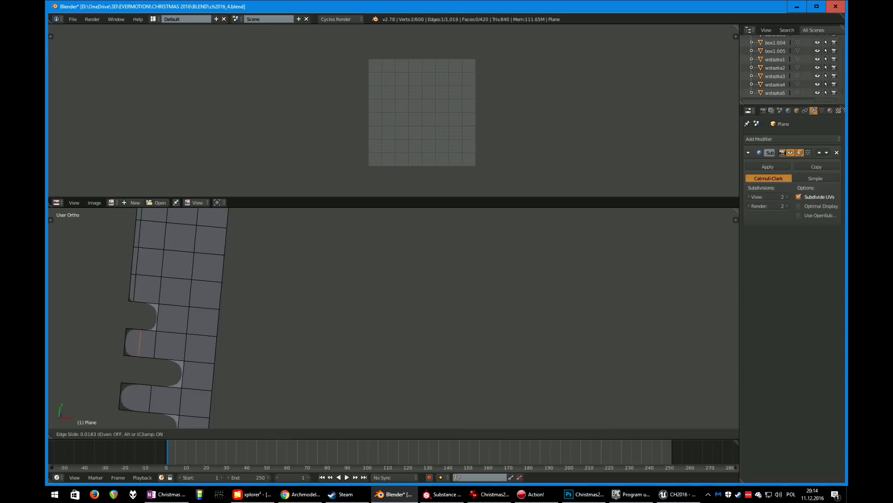
click(130, 343)
key(ctrl+r)
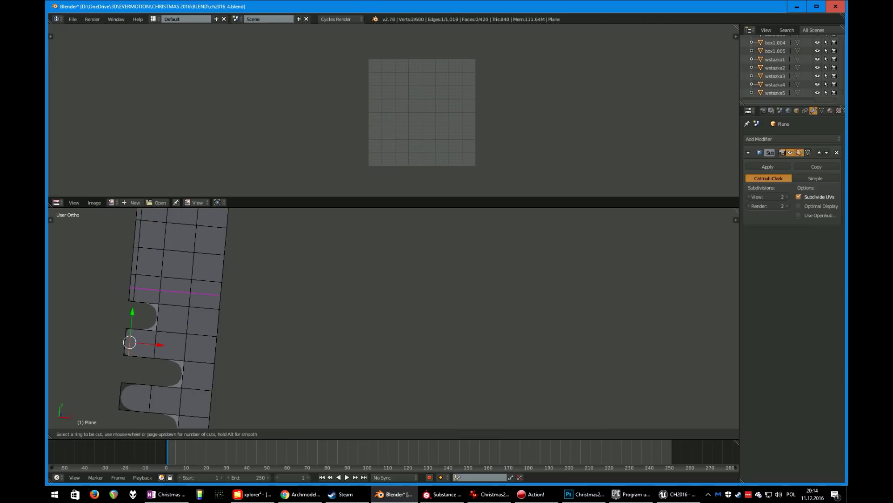
click(148, 276)
click(160, 276)
key(ctrl+r)
click(142, 343)
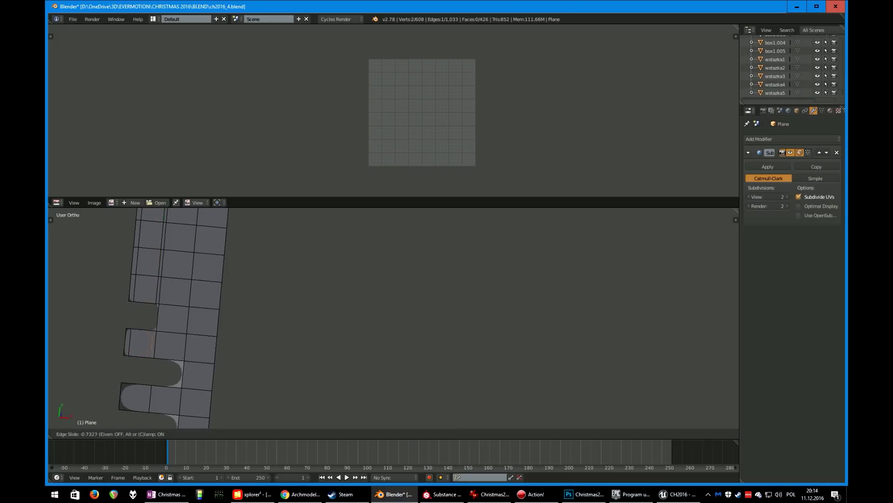
click(153, 344)
Add three more loop cuts beside the next notches along the strip, sliding each toward its notch
key(ctrl+r)
click(173, 305)
click(187, 306)
shift+middle_drag(187, 381, 232, 212)
scroll(232, 280, down, 2)
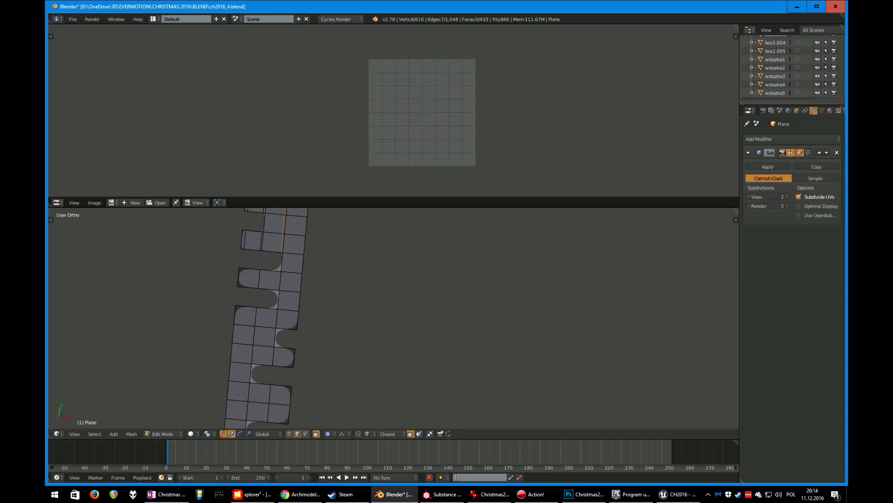
shift+middle_drag(242, 345, 232, 263)
key(ctrl+r)
click(251, 320)
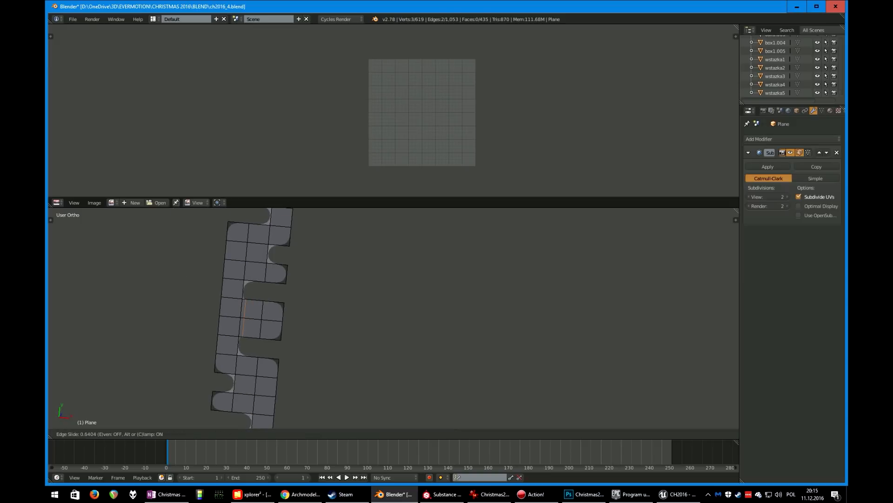
click(245, 319)
shift+middle_drag(247, 321, 274, 227)
key(ctrl+r)
click(292, 288)
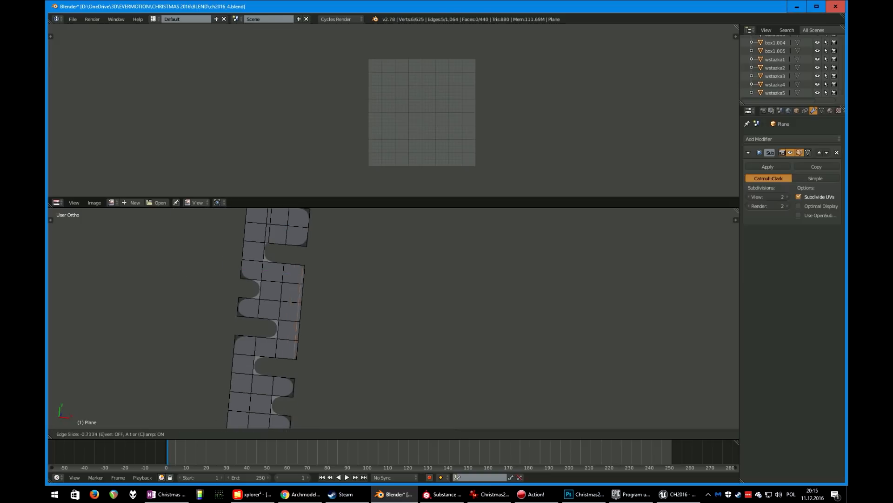
click(296, 289)
Switch to vertex selection and move an edge vertex along X with proportional editing enabled to bend the strip
key(ctrl+Tab)
key(1)
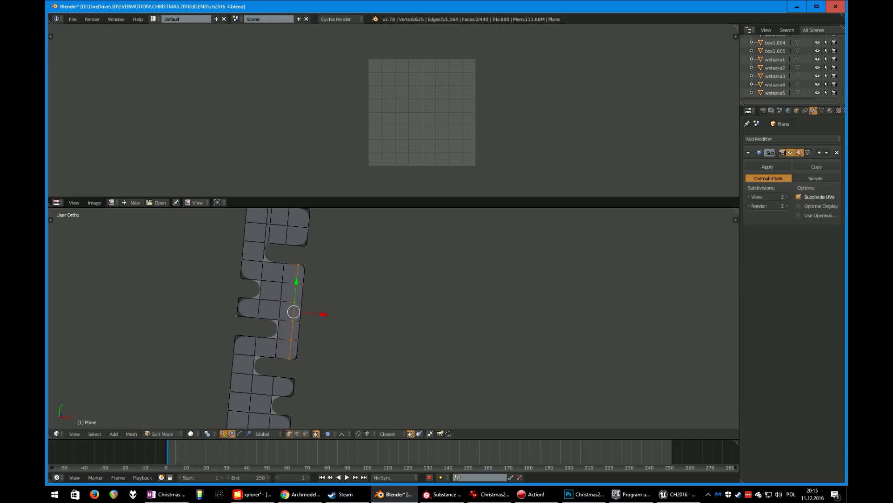
right_click(304, 265)
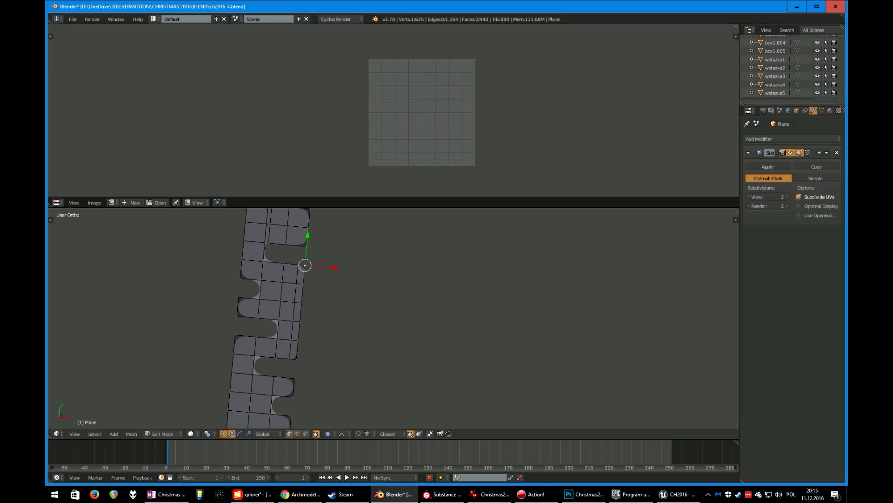
key(o)
shift+middle_drag(305, 265, 291, 323)
key(g)
key(x)
scroll(290, 322, up, 10)
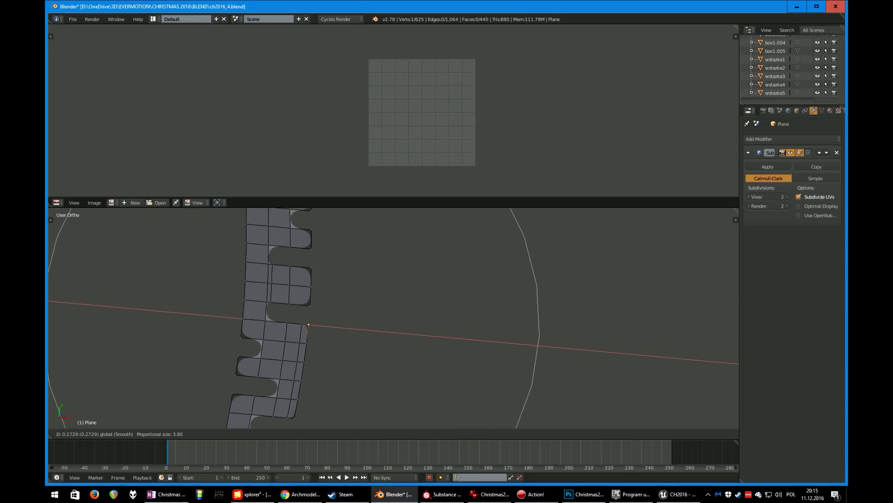
click(297, 323)
Move three more edge vertices along X with proportional editing to curve the strip further
scroll(365, 301, down, 4)
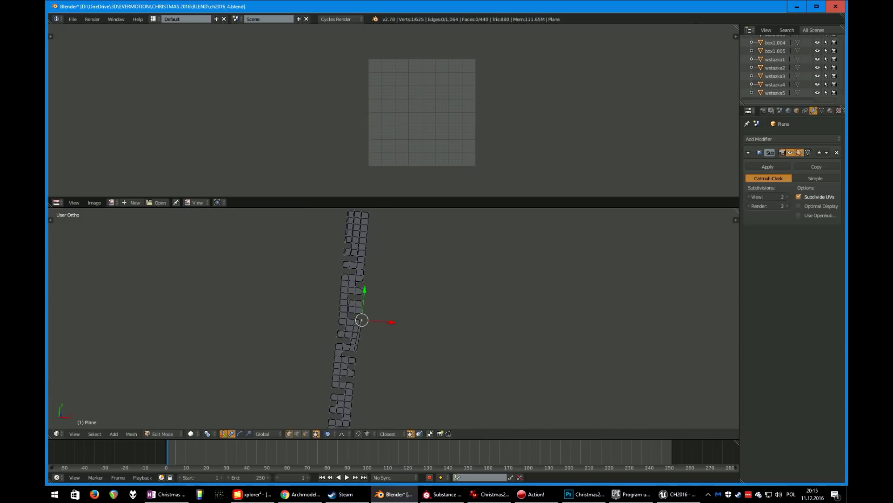
right_click(345, 268)
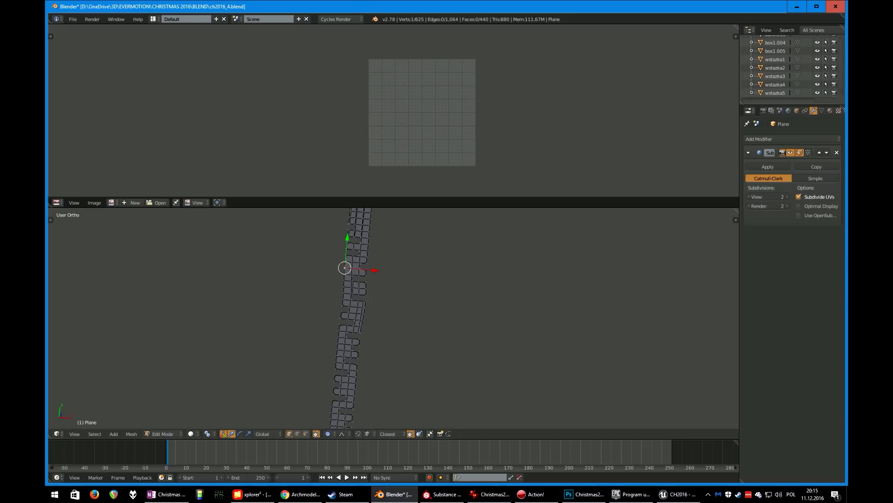
key(g)
key(x)
click(341, 268)
shift+middle_drag(342, 267, 346, 197)
right_click(360, 319)
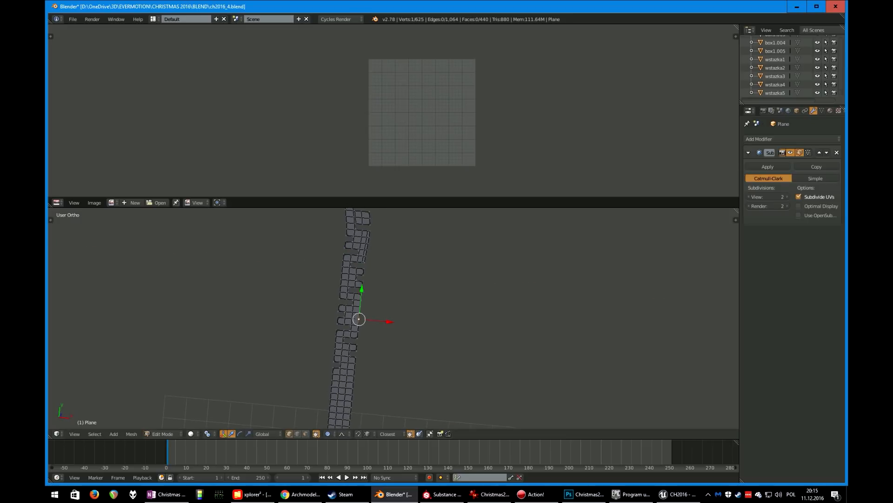
key(g)
key(x)
click(365, 320)
shift+middle_drag(364, 319, 372, 289)
right_click(341, 324)
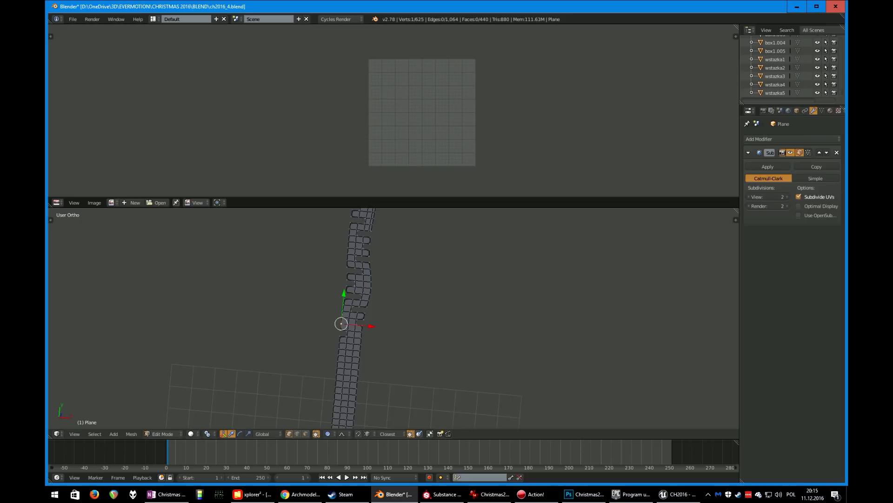
key(g)
key(x)
click(339, 323)
Toggle to Object Mode to inspect the curved strip, then return to Edit Mode
key(Tab)
scroll(339, 323, down, 5)
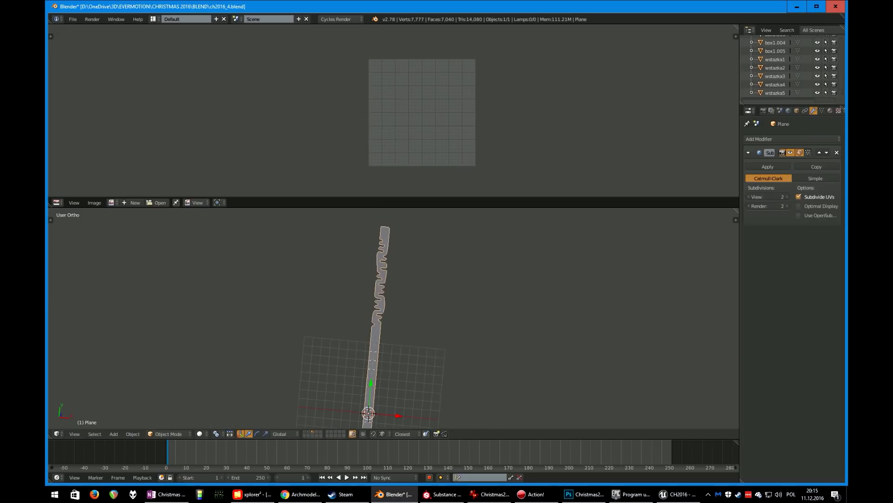
middle_drag(340, 324, 343, 382)
scroll(337, 318, up, 6)
key(Tab)
scroll(336, 319, up, 3)
scroll(380, 221, up, 1)
Add a loop cut beside the middle notch and shift a side vertex along X
key(ctrl+r)
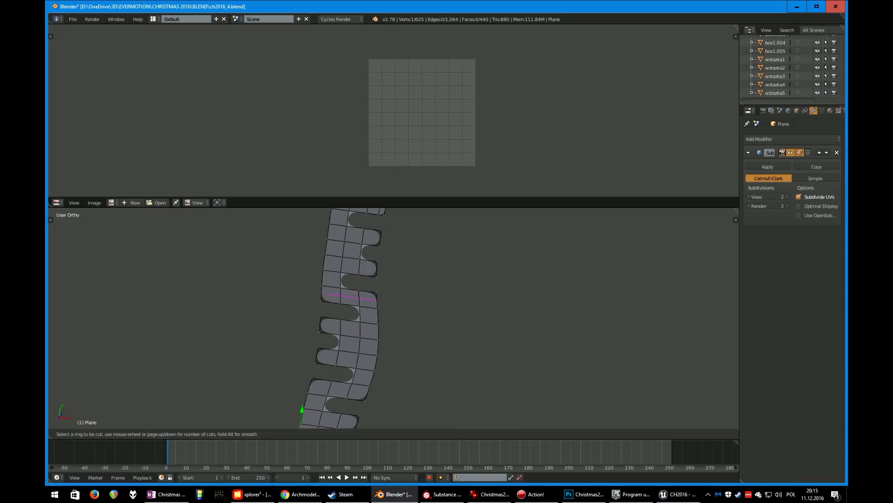
click(369, 323)
click(376, 324)
right_click(378, 356)
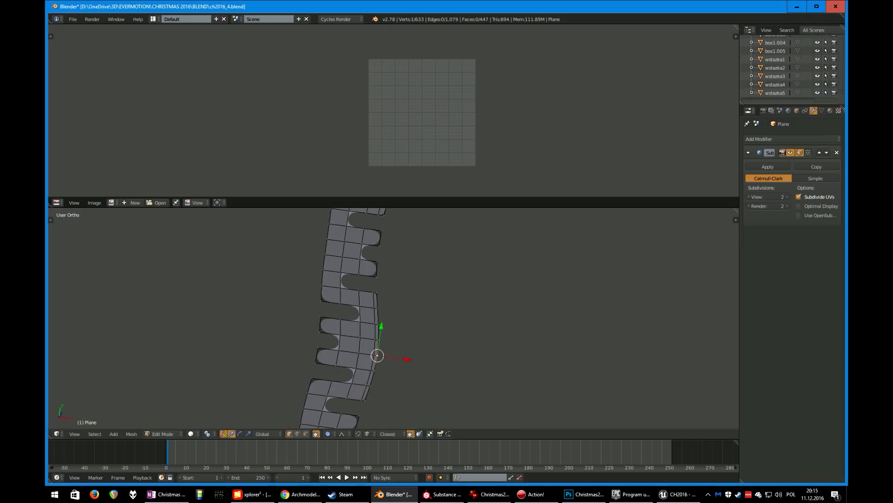
key(g)
key(x)
click(373, 355)
Inspect the smoothed strip in Object Mode from several angles
key(Tab)
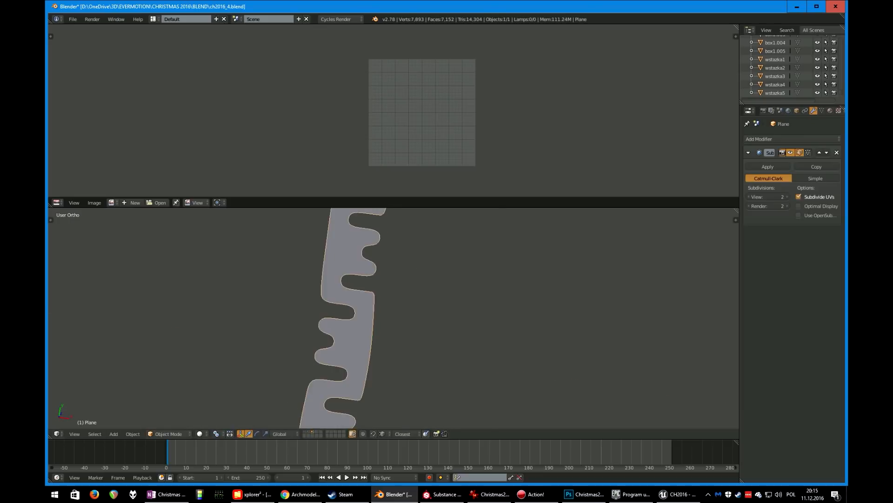
scroll(374, 355, down, 6)
scroll(377, 318, down, 2)
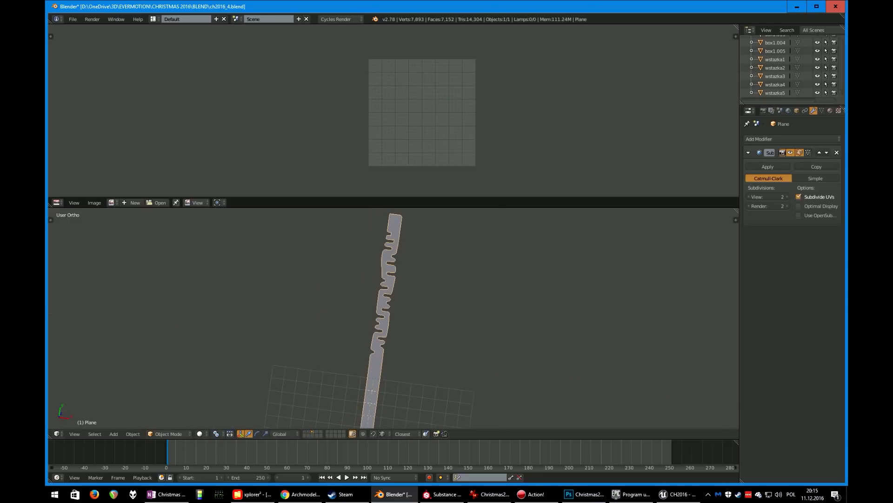
middle_drag(378, 318, 316, 280)
shift+middle_drag(473, 343, 391, 298)
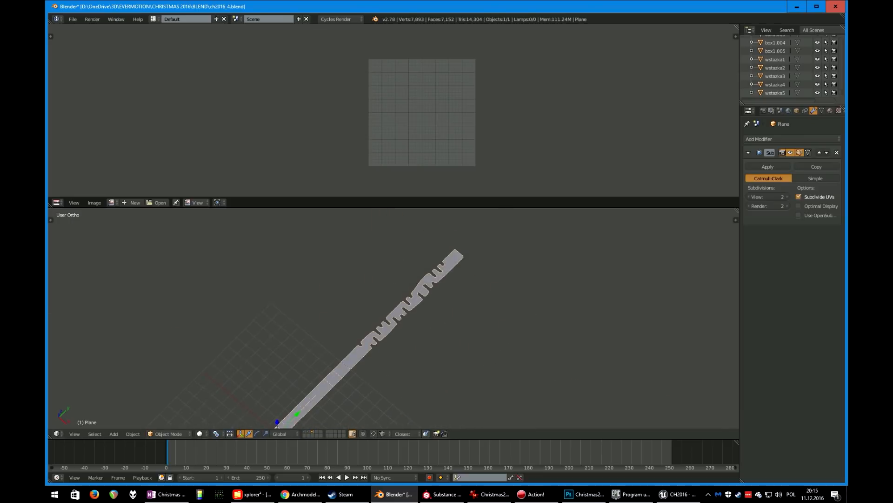
scroll(391, 297, up, 5)
Select all of the strip's vertices in Edit Mode and extrude them about 0.35 along the normal
key(Tab)
key(ctrl+Tab)
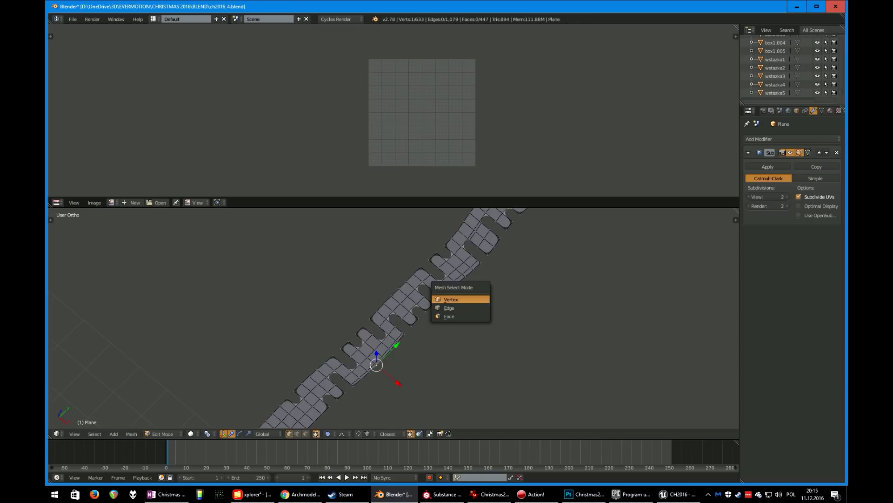
click(475, 315)
key(a)
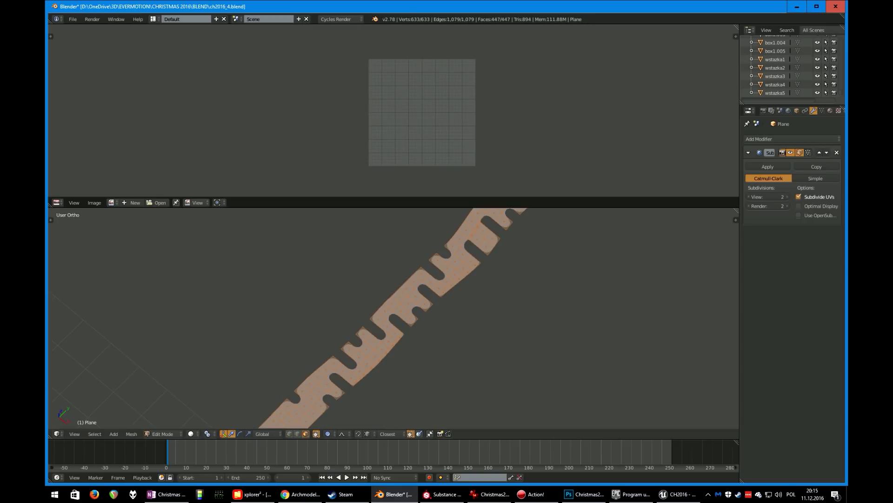
key(e)
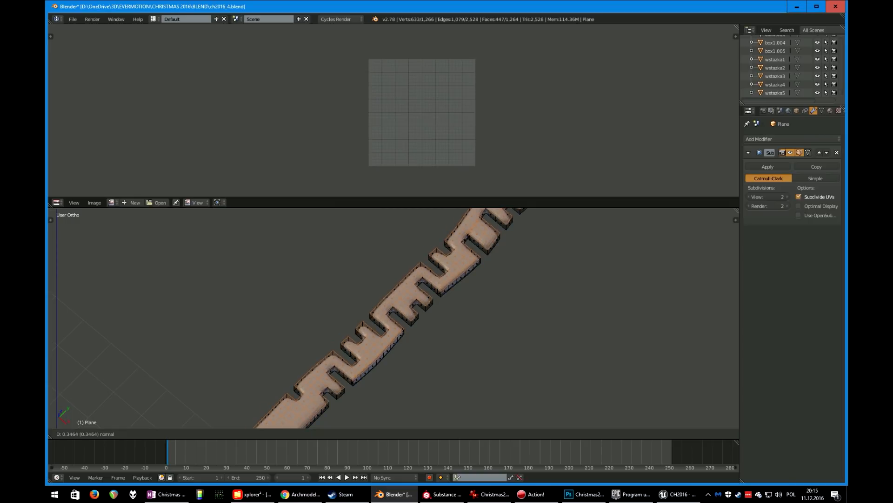
click(476, 315)
Select one cap face of the extruded strip, extend the selection to co-planar faces, and delete those faces
middle_drag(476, 316, 454, 295)
shift+middle_drag(446, 377, 447, 218)
scroll(442, 298, up, 2)
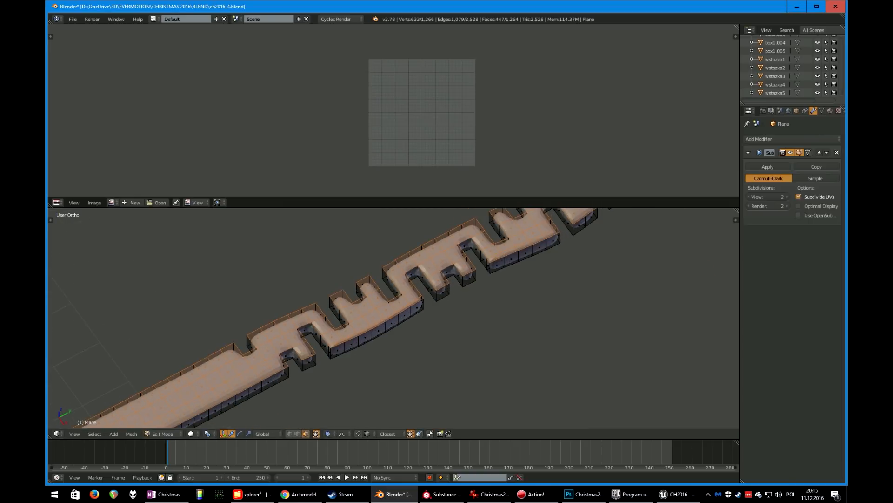
middle_drag(442, 298, 414, 270)
scroll(414, 270, down, 6)
key(shift+space)
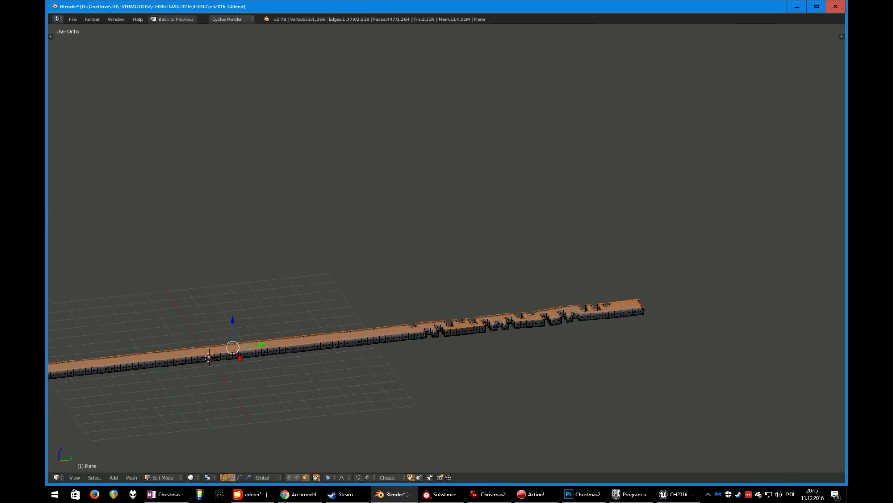
scroll(447, 307, down, 1)
middle_drag(446, 326, 447, 242)
scroll(446, 242, up, 3)
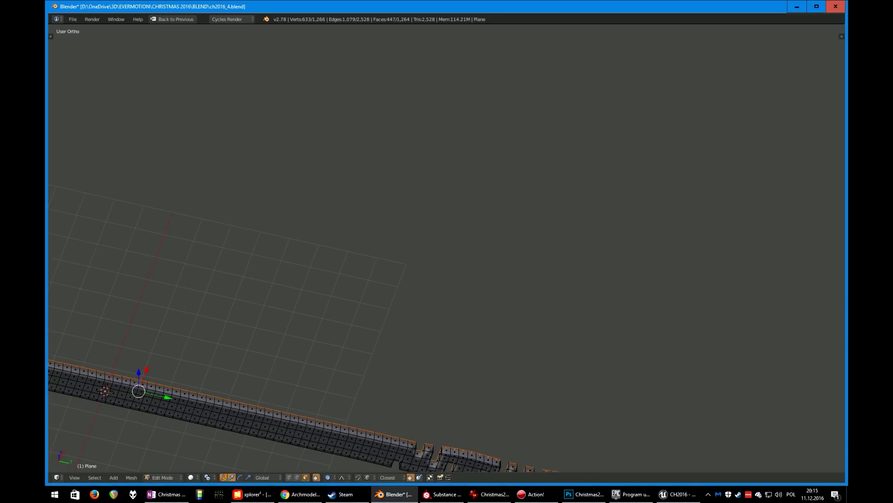
right_click(308, 436)
scroll(307, 435, down, 3)
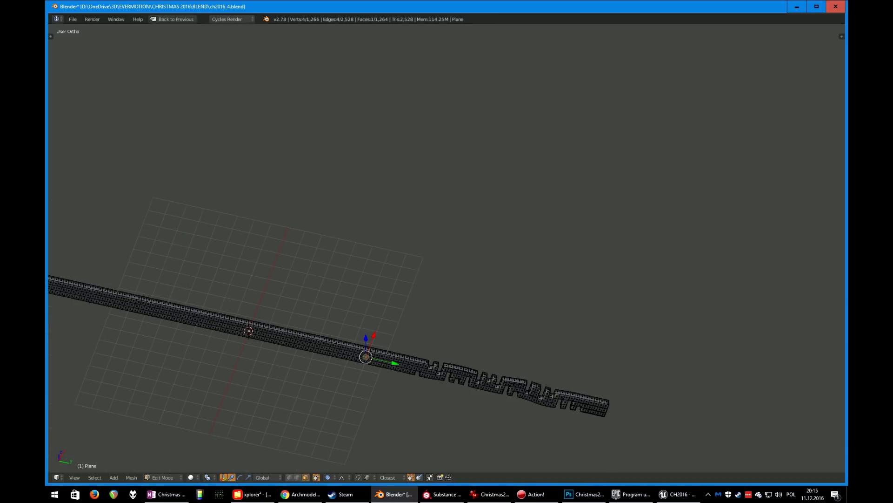
key(shift+g)
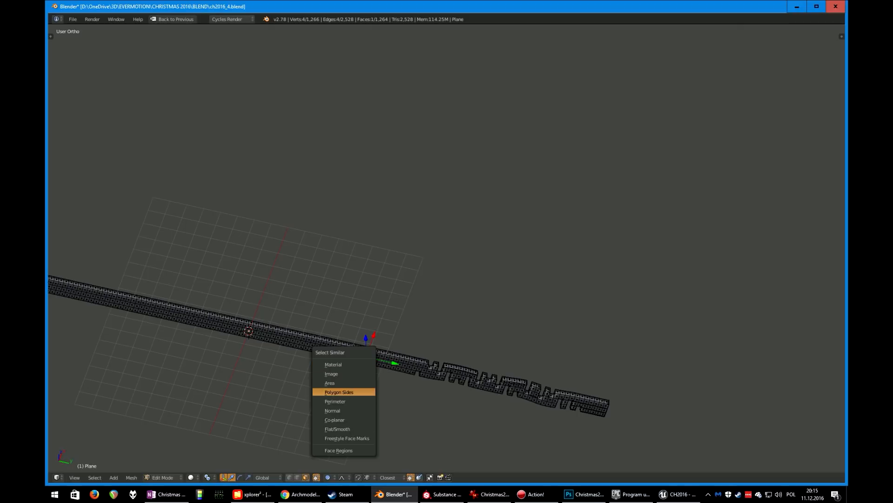
click(335, 419)
key(x)
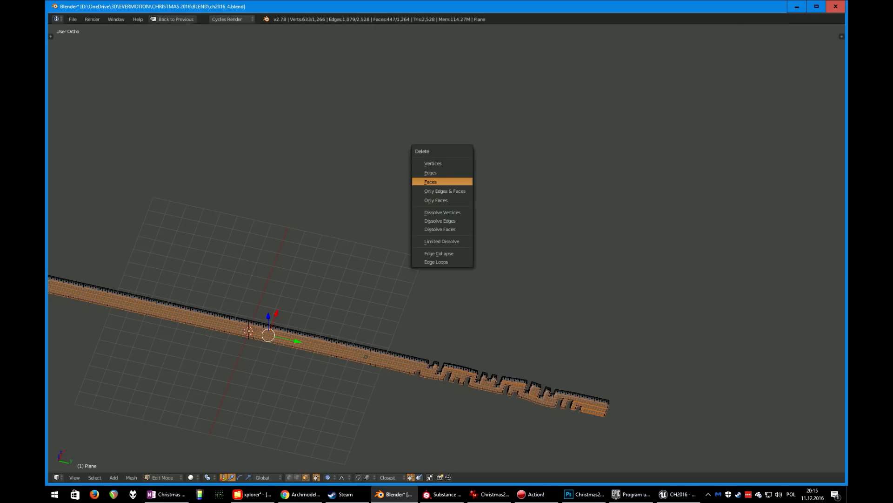
click(437, 181)
Orbit and zoom around the thickened strip to inspect its shape in Edit and Object Mode
middle_drag(438, 181, 469, 139)
scroll(461, 249, up, 5)
middle_drag(447, 200, 410, 223)
scroll(447, 247, up, 3)
shift+middle_drag(581, 302, 394, 203)
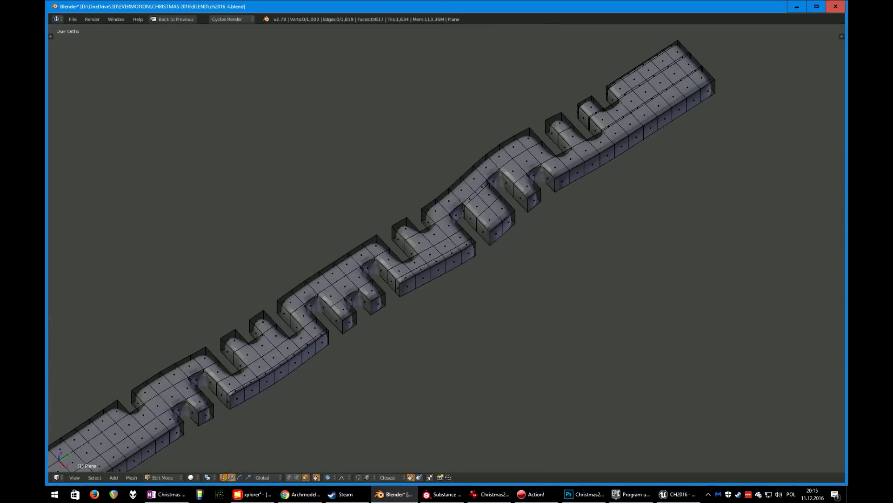
scroll(393, 203, up, 3)
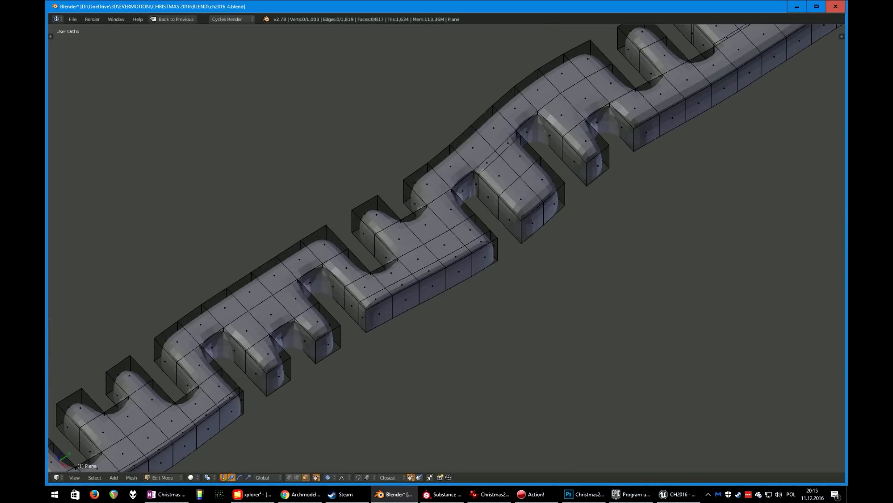
key(Tab)
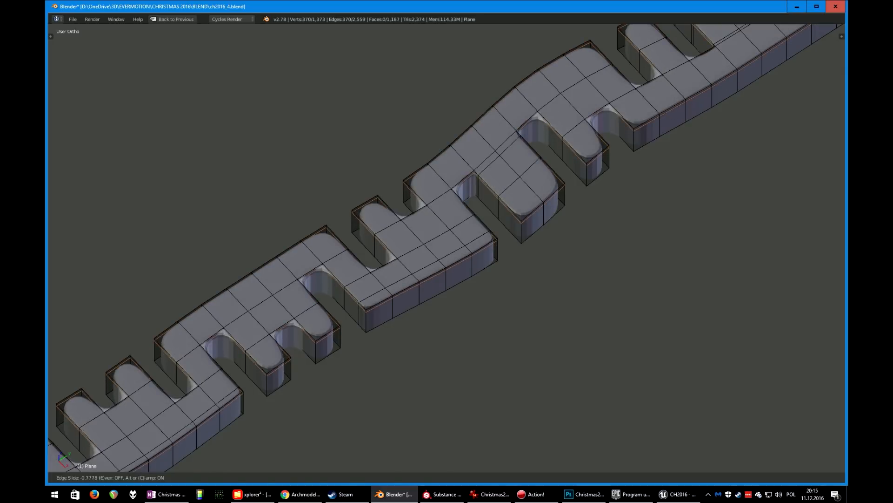
scroll(447, 247, down, 6)
middle_drag(447, 232, 472, 247)
shift+middle_drag(419, 186, 472, 326)
scroll(473, 326, up, 5)
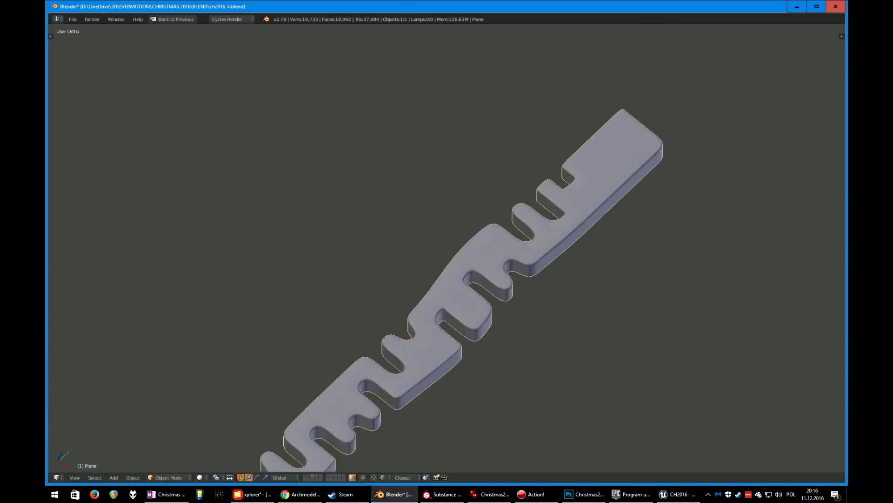
middle_drag(447, 248, 512, 233)
scroll(460, 242, down, 5)
shift+middle_drag(447, 210, 500, 349)
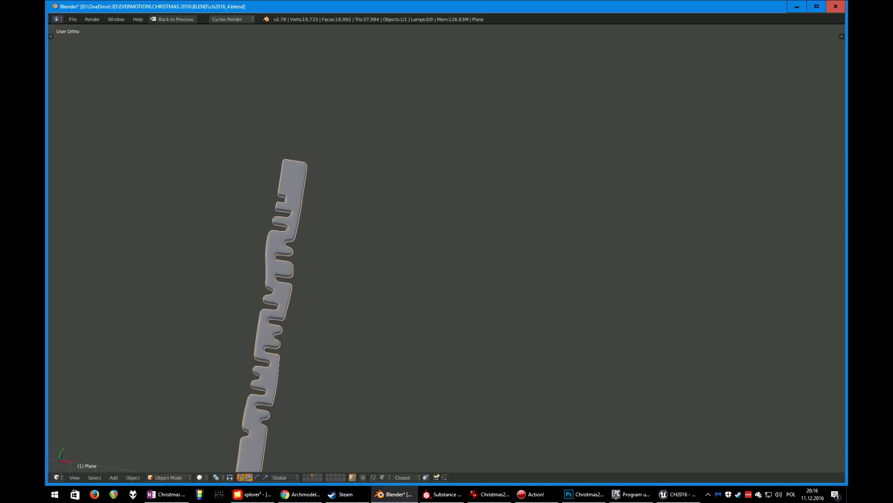
Return to Edit Mode and zoom in on the notched strip's cage to examine its corners
key(Tab)
middle_drag(466, 279, 409, 228)
shift+middle_drag(419, 363, 442, 135)
scroll(447, 248, up, 6)
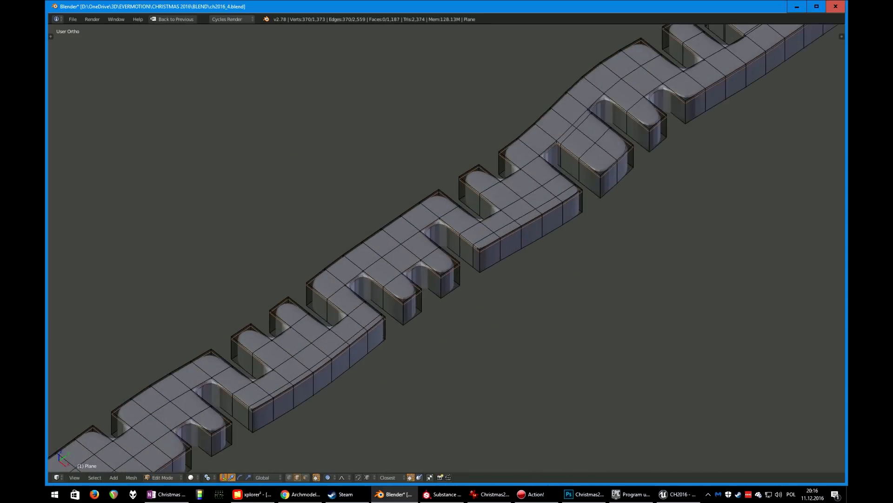
scroll(446, 247, up, 2)
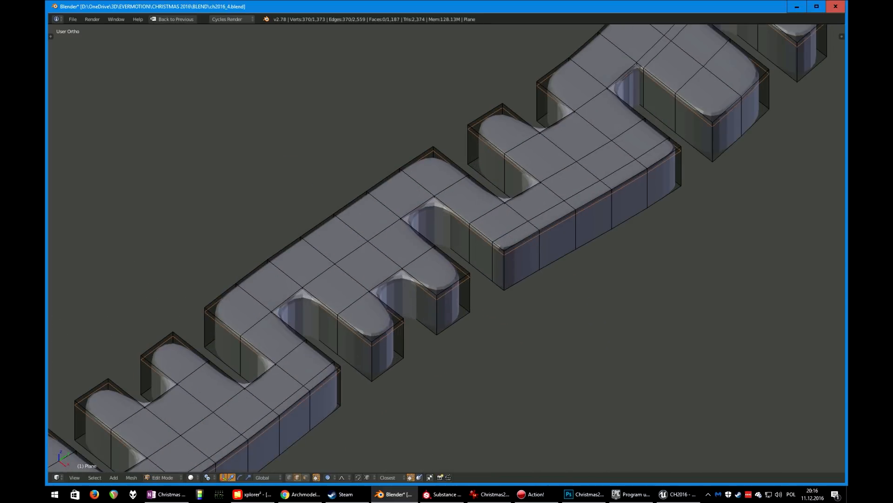
Return to Object Mode, show the main scene layer and orbit around the gifts and trees arrangement
key(Tab)
scroll(447, 248, down, 4)
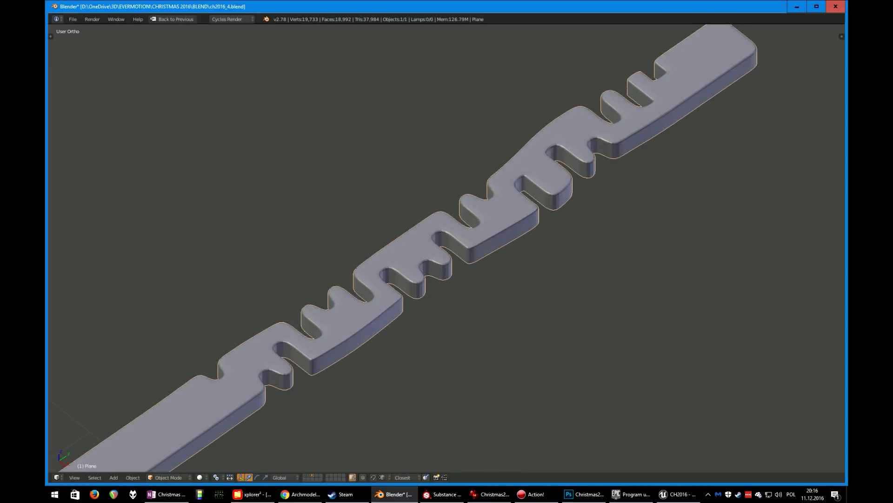
scroll(447, 247, down, 7)
middle_drag(447, 247, 488, 207)
key(1)
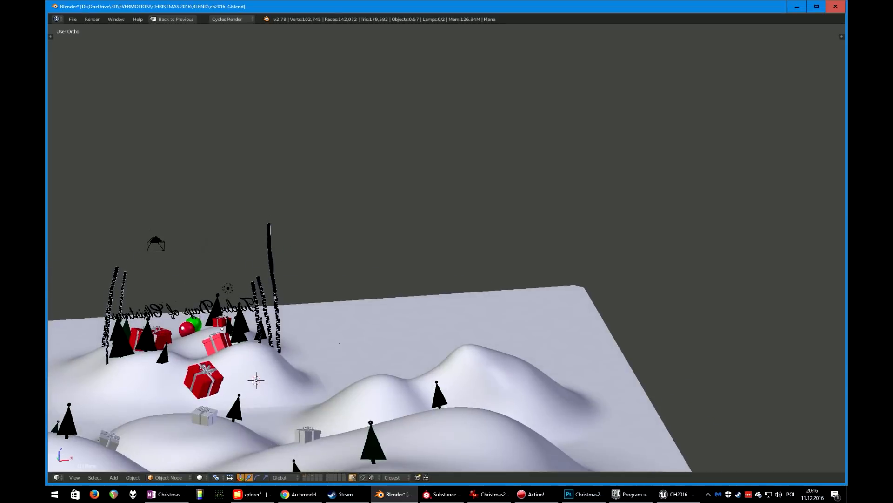
scroll(447, 247, up, 5)
scroll(447, 248, down, 3)
shift+middle_drag(446, 247, 830, 146)
scroll(635, 184, up, 3)
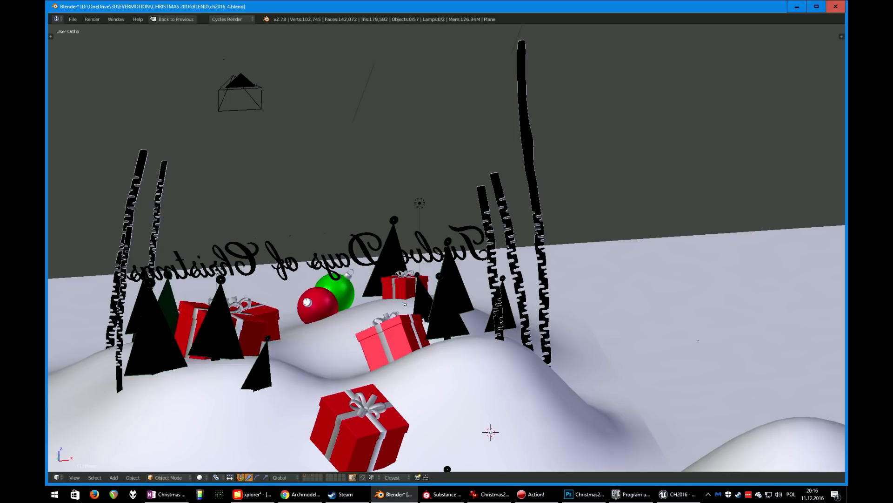
scroll(447, 248, down, 3)
middle_drag(558, 223, 334, 247)
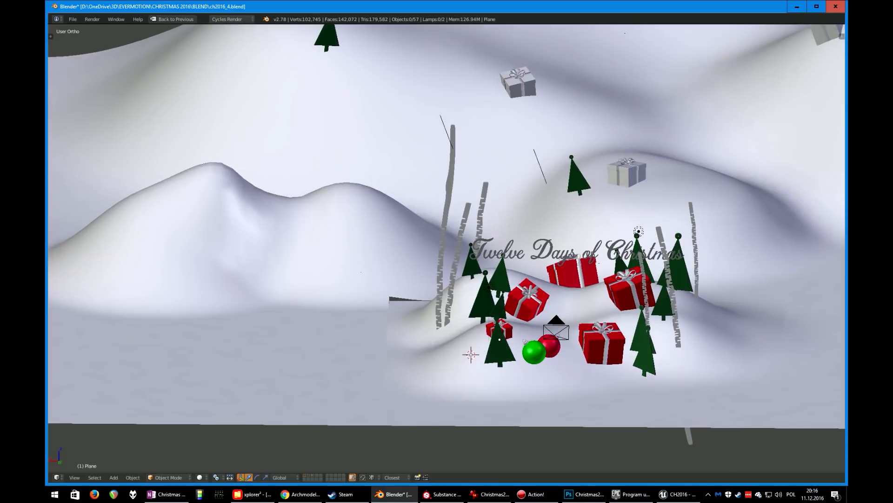
shift+middle_drag(507, 269, 372, 218)
scroll(372, 218, up, 4)
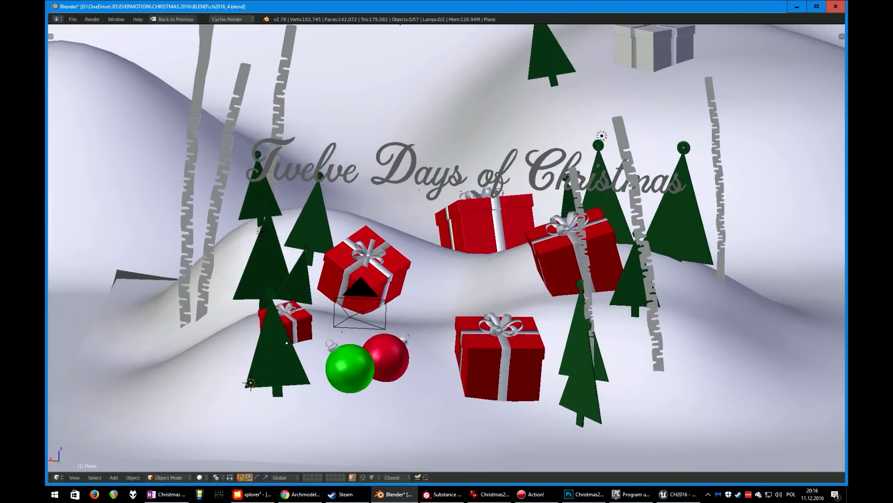
Select the small red gift box and compare it with the Christmas gifts 23 AM88 preview in the browser's Evermotion shop page
right_click(213, 223)
right_click(263, 274)
right_click(223, 335)
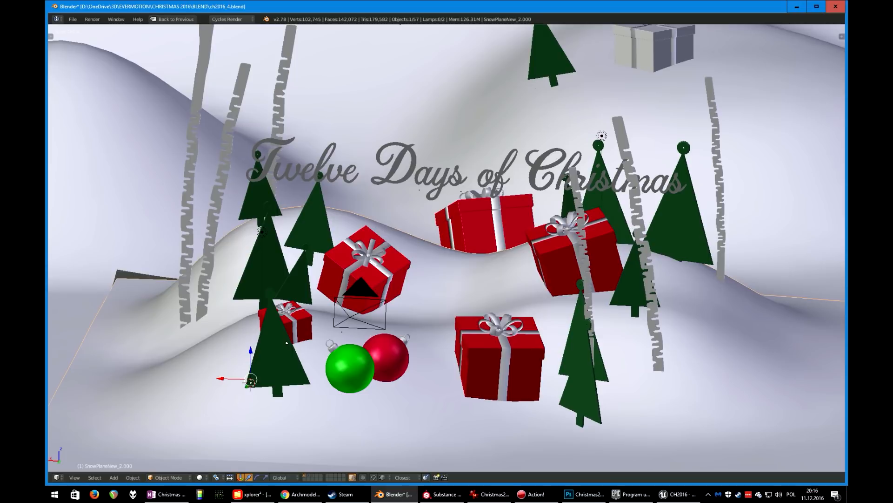
right_click(294, 321)
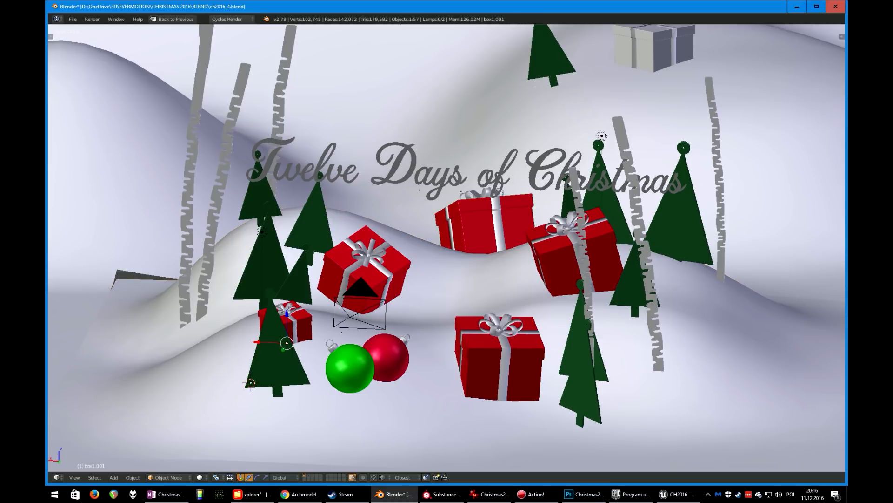
key(alt+Tab)
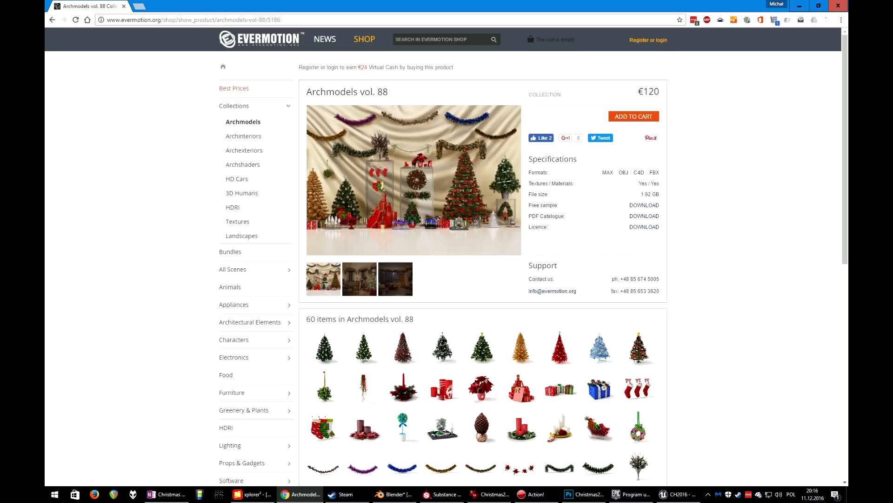
scroll(560, 279, down, 3)
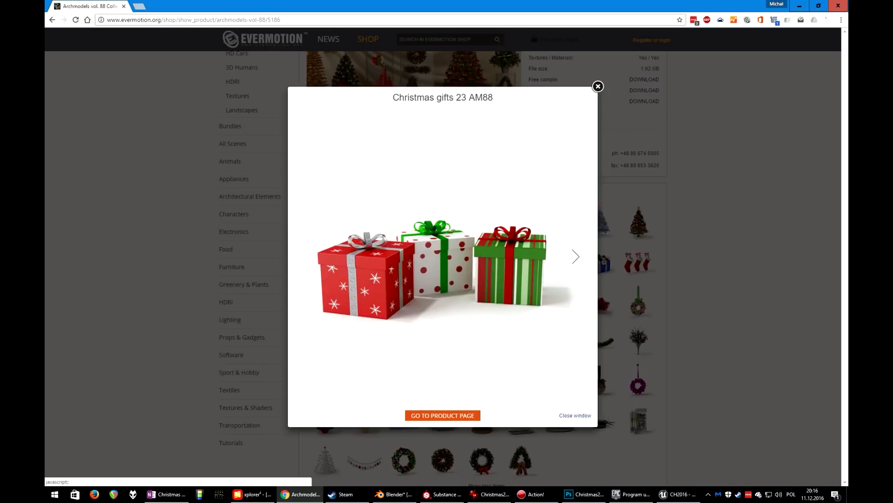
click(560, 264)
click(598, 87)
click(394, 494)
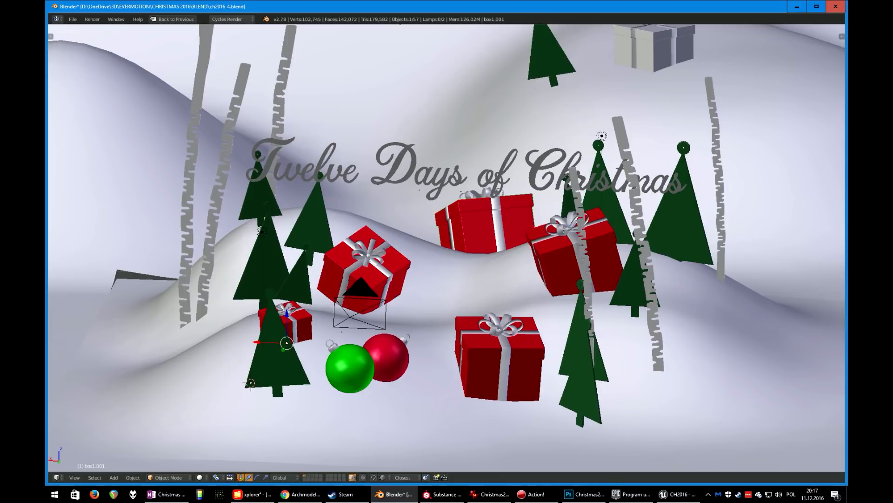
Restore the multi-area layout and check a selected gift's UV layout in Edit Mode
key(ctrl+Up)
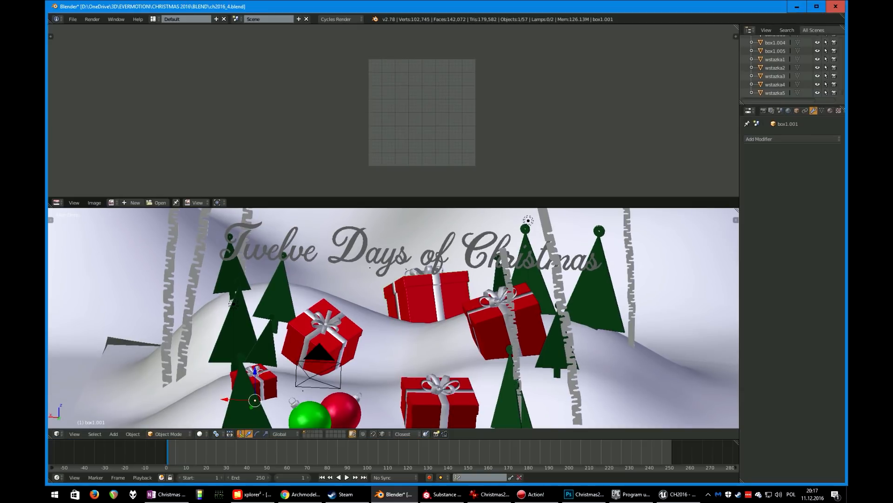
right_click(190, 335)
right_click(425, 293)
key(Tab)
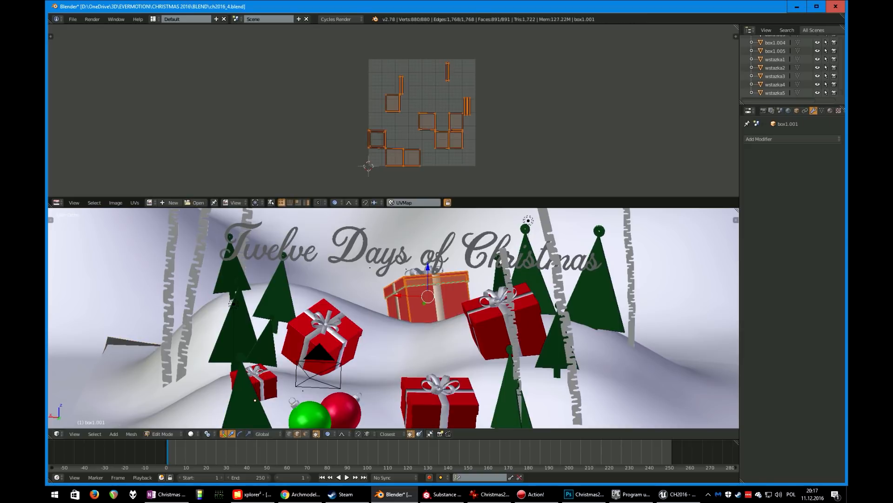
scroll(394, 318, up, 1)
key(Tab)
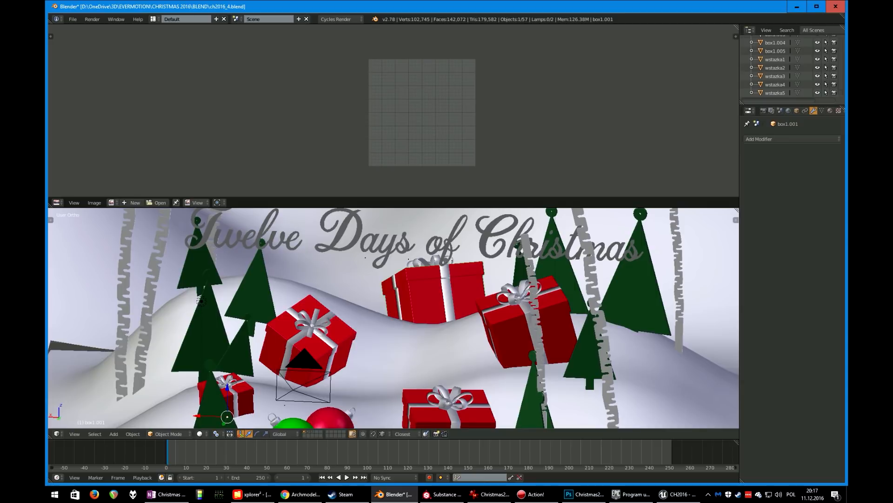
Select all objects grouped with the gift box and join them into a single object
key(shift+g)
click(394, 364)
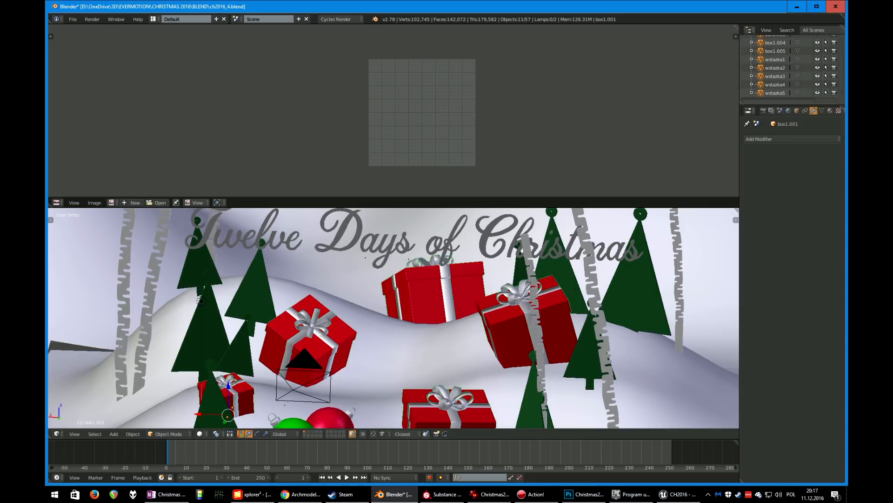
shift+middle_drag(394, 364, 391, 325)
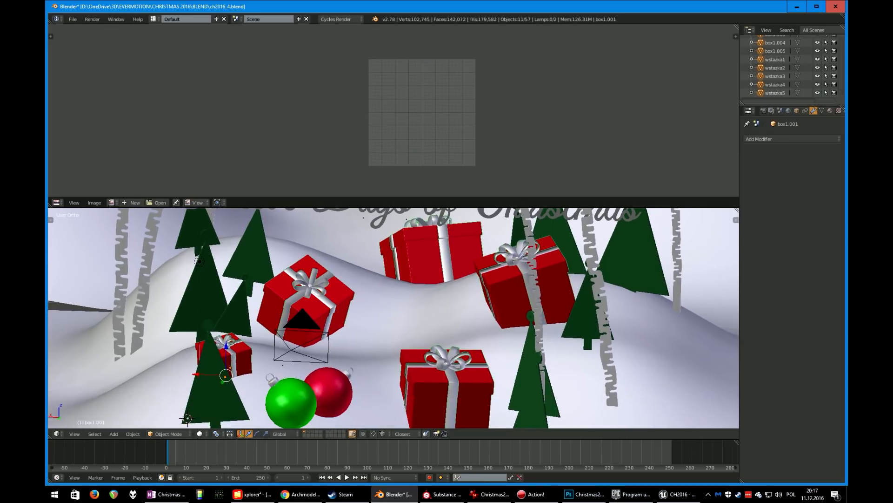
key(ctrl+j)
Inspect the joined gifts' combined UV layout in Edit Mode, then return to Object Mode
key(Tab)
key(a)
key(a)
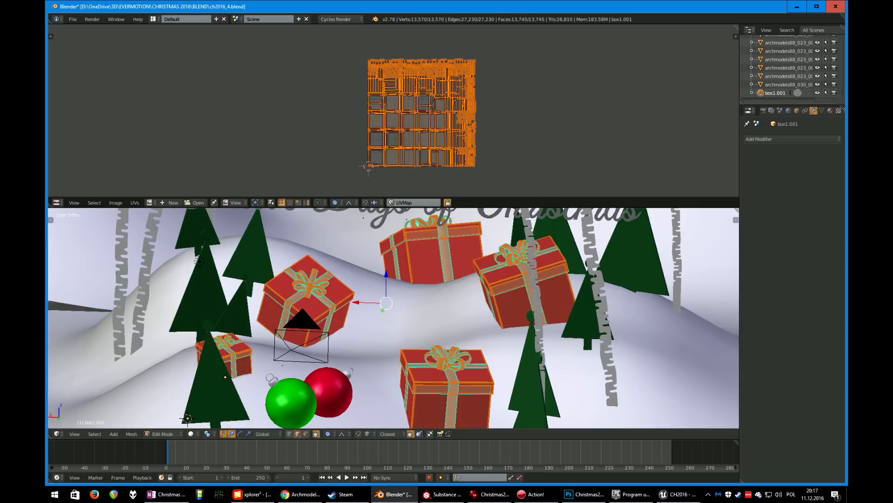
scroll(393, 110, up, 3)
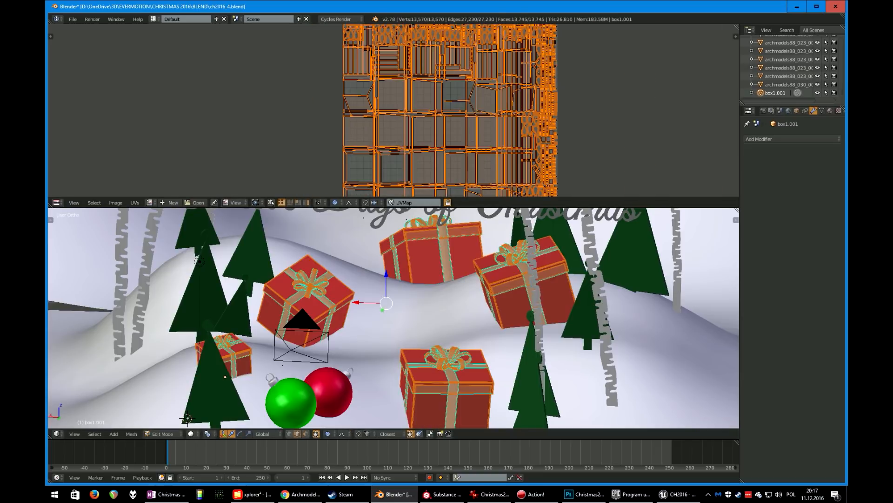
scroll(394, 110, down, 3)
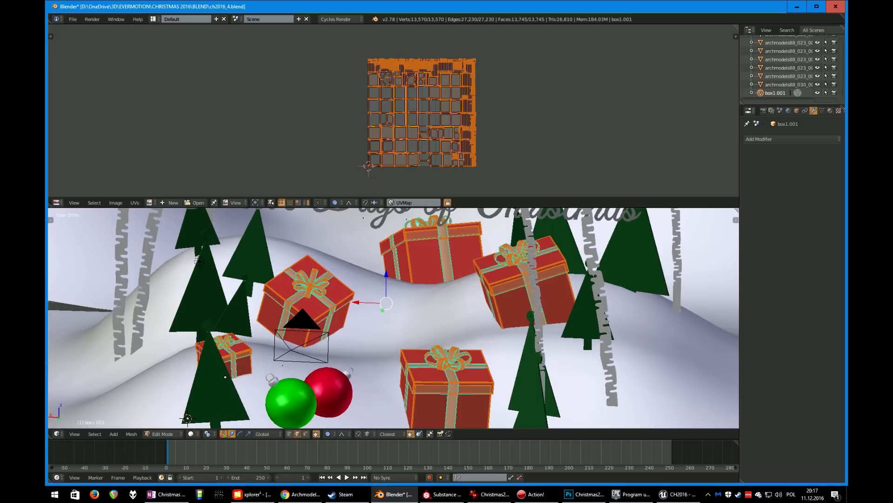
scroll(394, 110, up, 8)
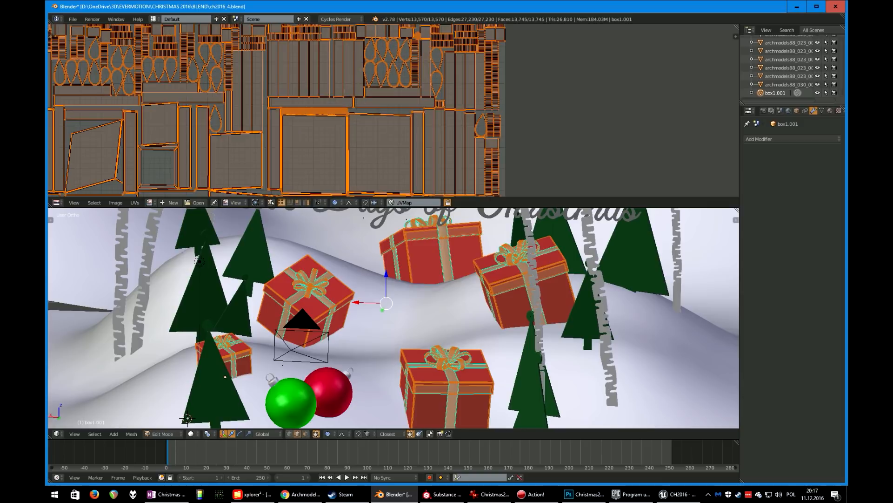
scroll(394, 110, down, 4)
scroll(394, 110, up, 2)
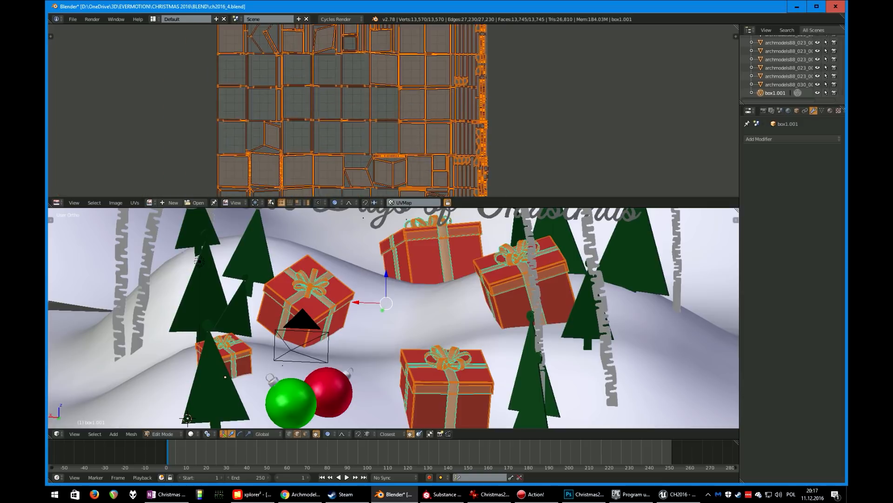
scroll(394, 110, down, 3)
key(Tab)
scroll(393, 318, down, 1)
scroll(393, 318, down, 2)
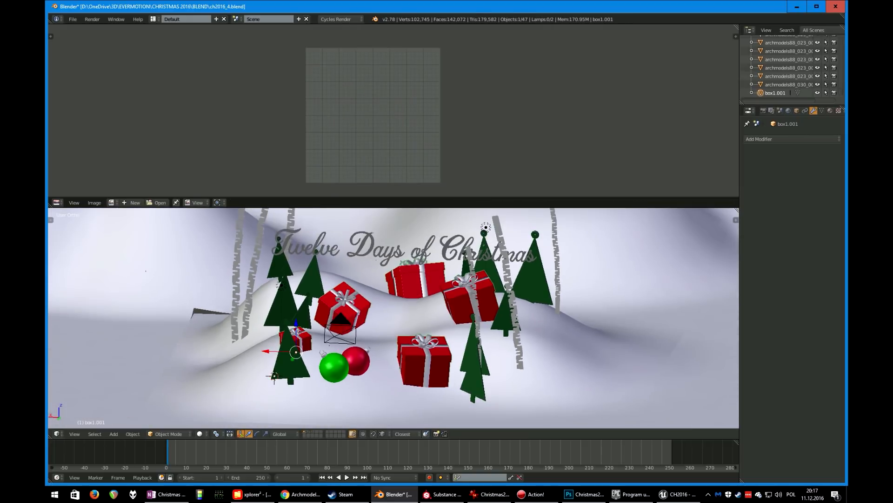
Isolate the joined gifts in local view and review their frontBoxes and frontWstazki material slots
key(KP_Divide)
scroll(394, 318, up, 5)
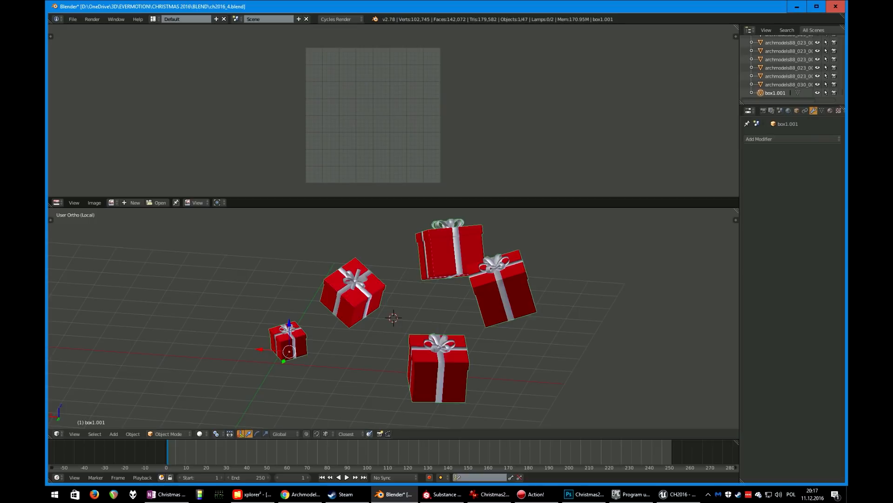
shift+middle_drag(394, 317, 317, 368)
scroll(318, 368, up, 5)
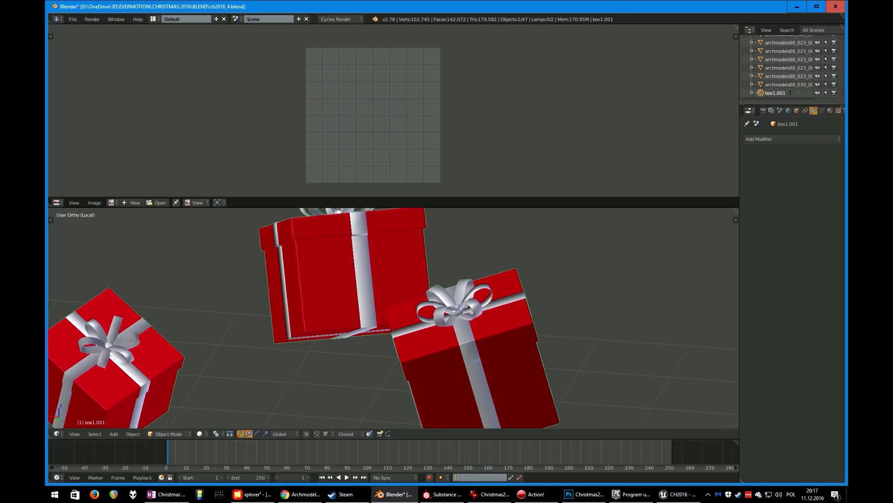
shift+middle_drag(393, 318, 409, 360)
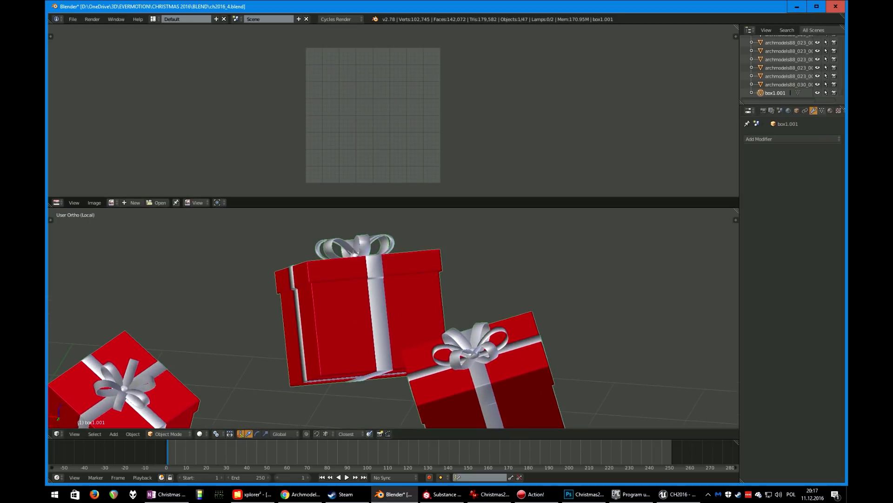
click(830, 110)
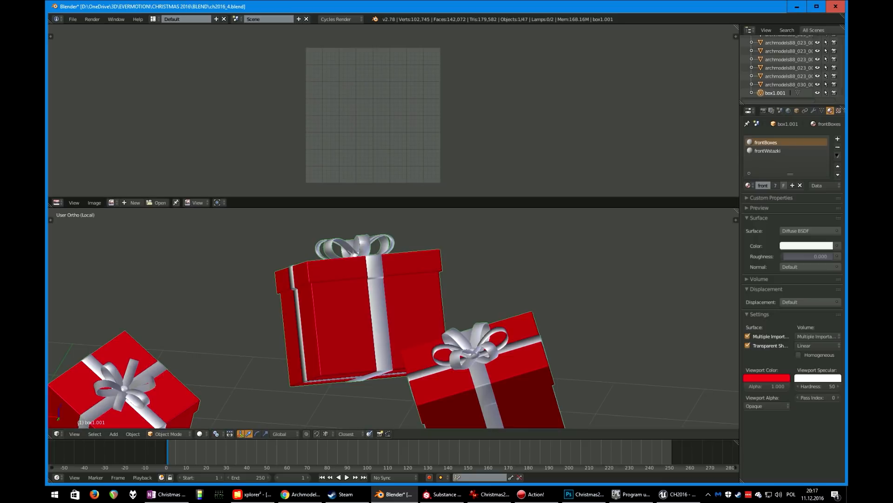
scroll(394, 318, down, 4)
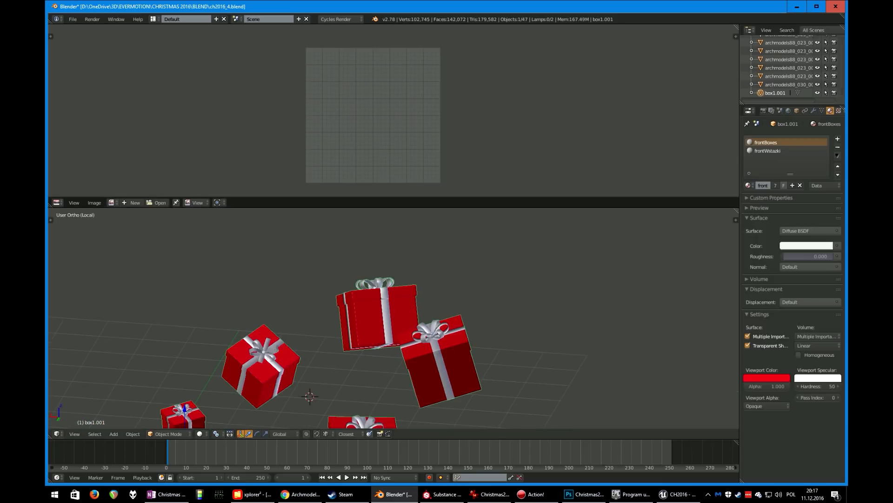
click(768, 151)
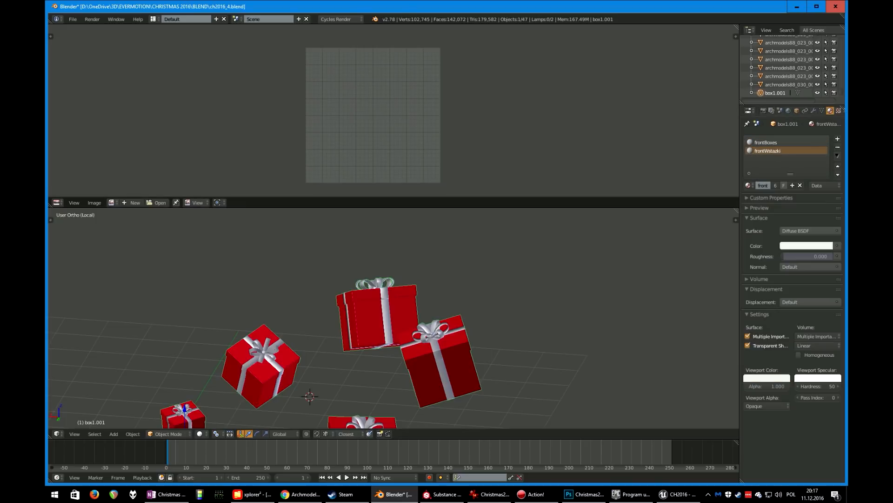
click(765, 143)
Exit local view, select the title text and orbit out over the snowy terrain
key(KP_Divide)
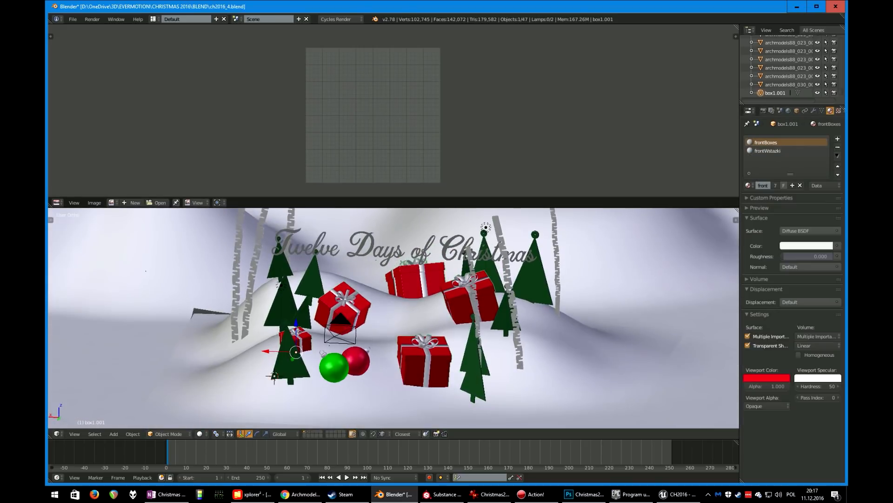
scroll(393, 318, down, 3)
middle_drag(393, 317, 354, 316)
scroll(354, 317, up, 4)
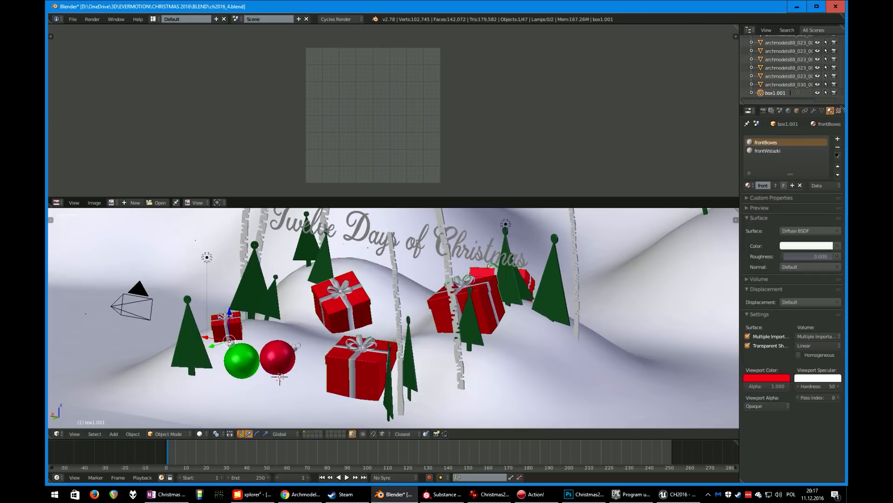
right_click(372, 235)
scroll(393, 317, down, 3)
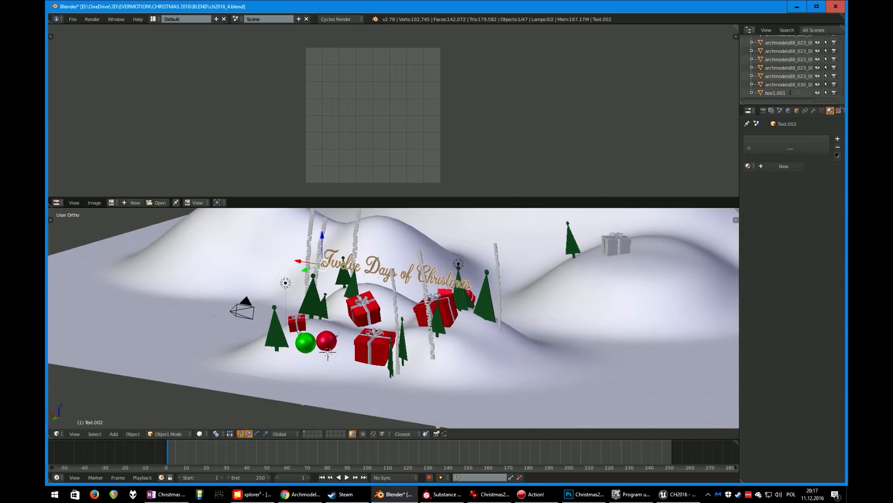
scroll(394, 318, down, 2)
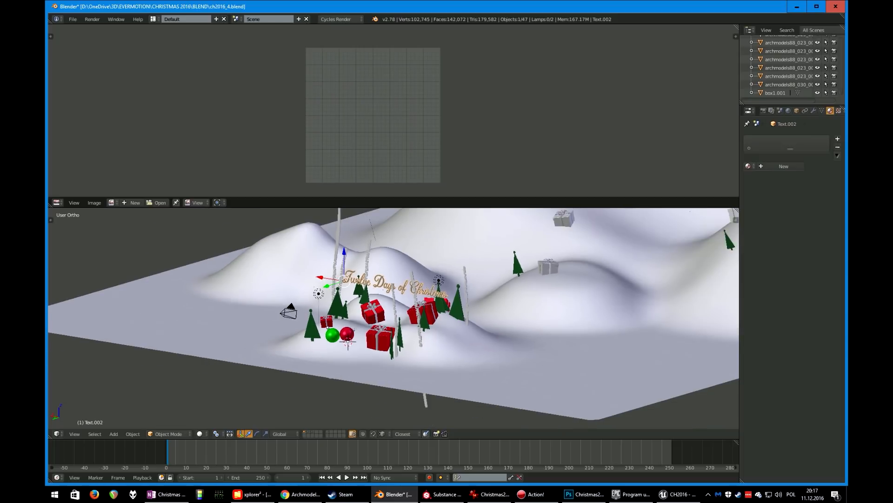
shift+middle_drag(419, 298, 256, 388)
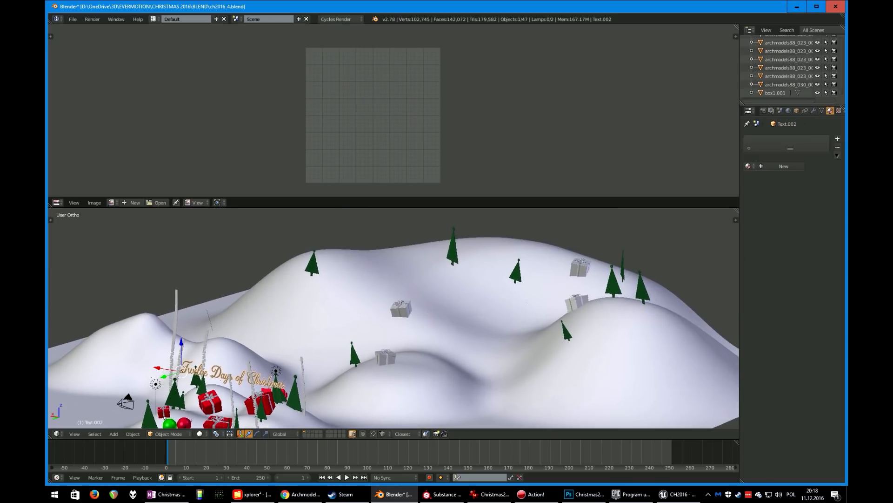
Select a distant tree and the gift boxes on the hills to check their materials
right_click(354, 356)
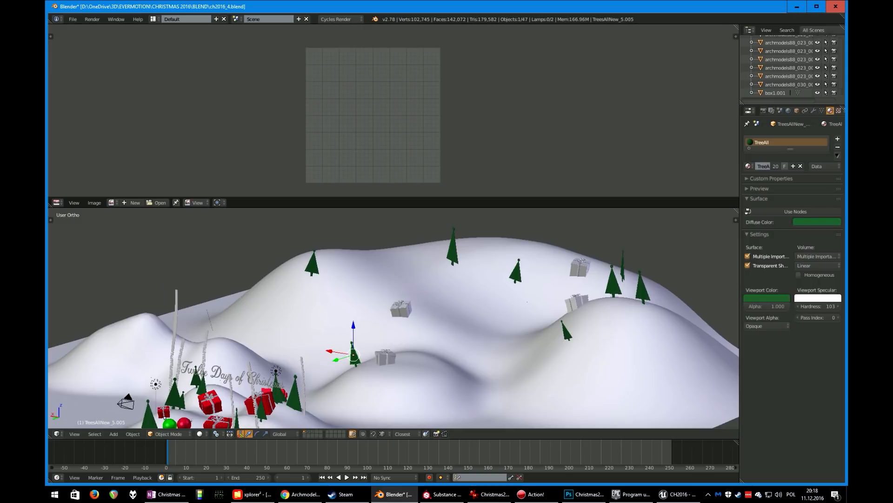
right_click(579, 267)
right_click(577, 302)
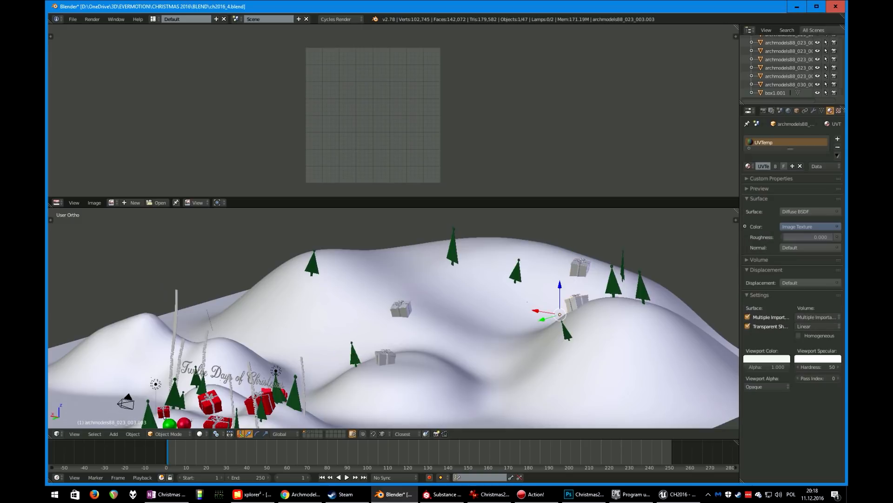
Select two more gift boxes on the hills and orbit and zoom around the title and presents to review the scene
right_click(400, 308)
right_click(385, 357)
scroll(393, 318, down, 4)
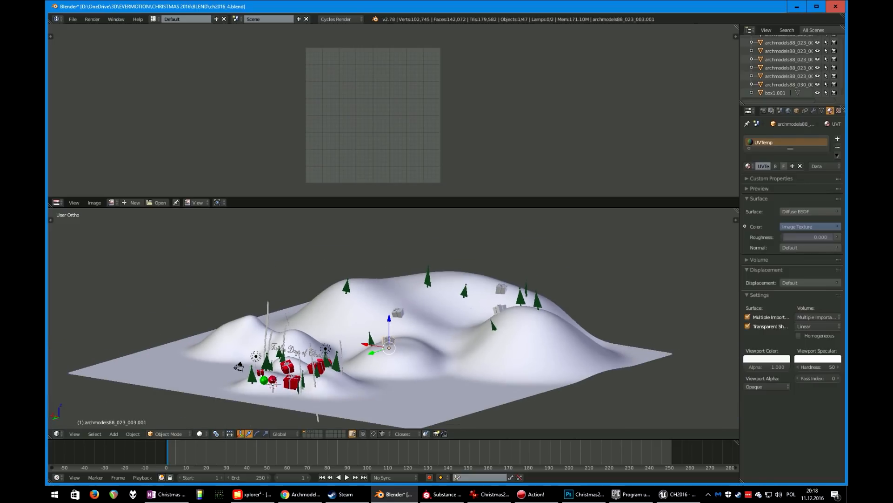
middle_drag(394, 298, 455, 251)
scroll(394, 318, up, 3)
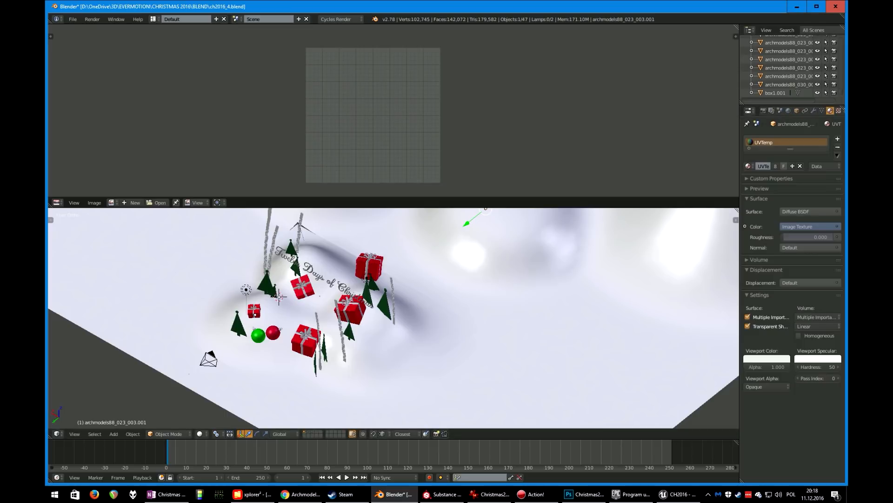
drag(737, 211, 728, 172)
middle_drag(418, 242, 438, 207)
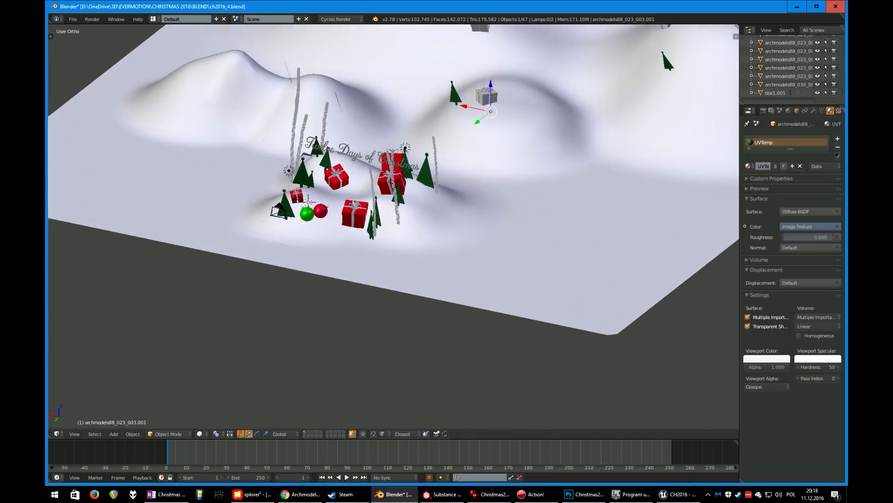
scroll(438, 207, up, 2)
scroll(394, 227, up, 2)
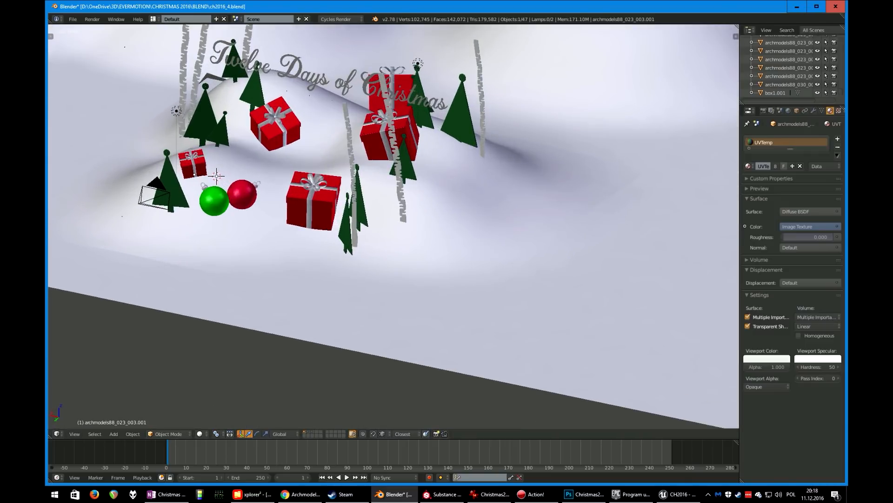
shift+middle_drag(393, 226, 399, 326)
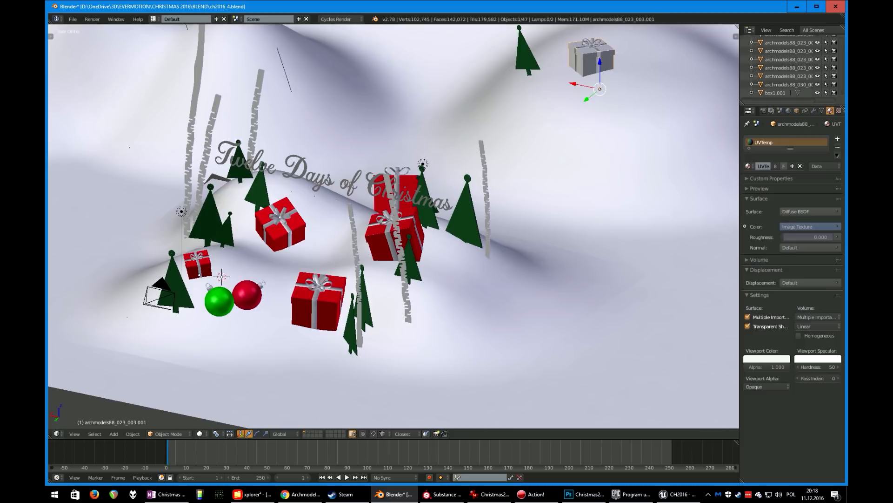
scroll(394, 226, down, 3)
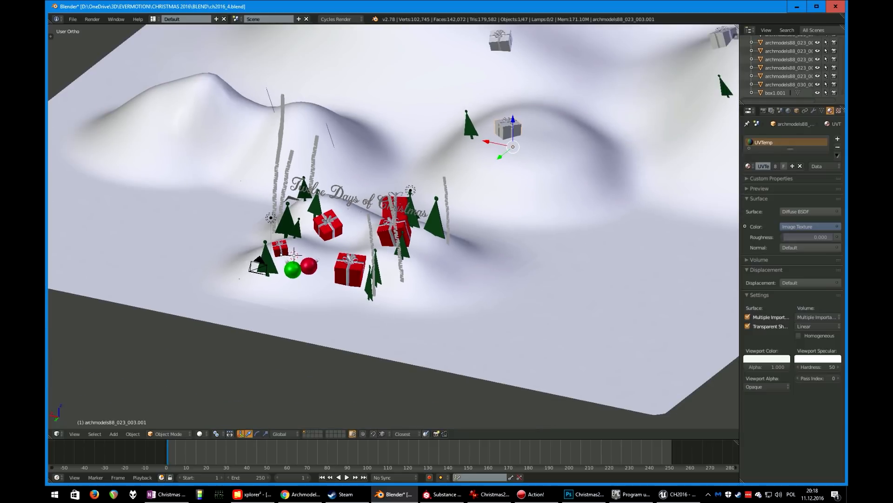
Switch to Substance Painter and orbit around the patterned paper Christmas trees to inspect them
click(443, 494)
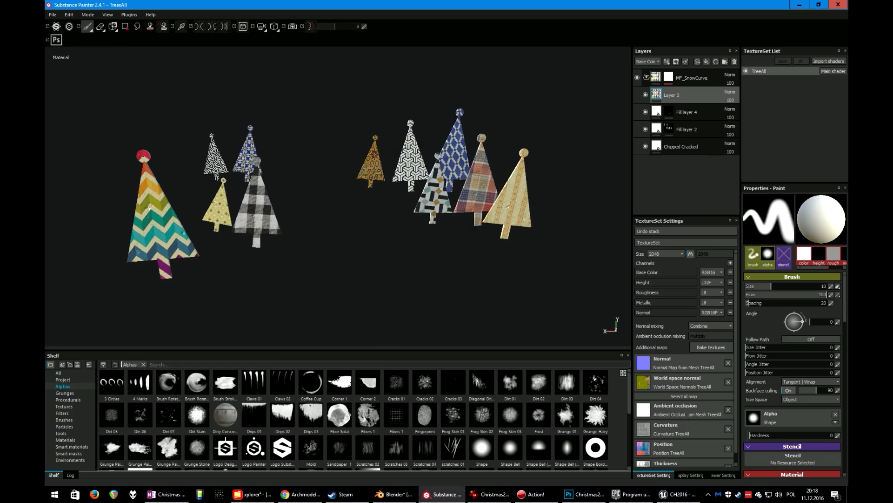
mouse_move(363, 233)
alt+mouse_down()
mouse_move(302, 242)
mouse_move(349, 259)
alt+mouse_up()
alt+right_drag(349, 259, 387, 219)
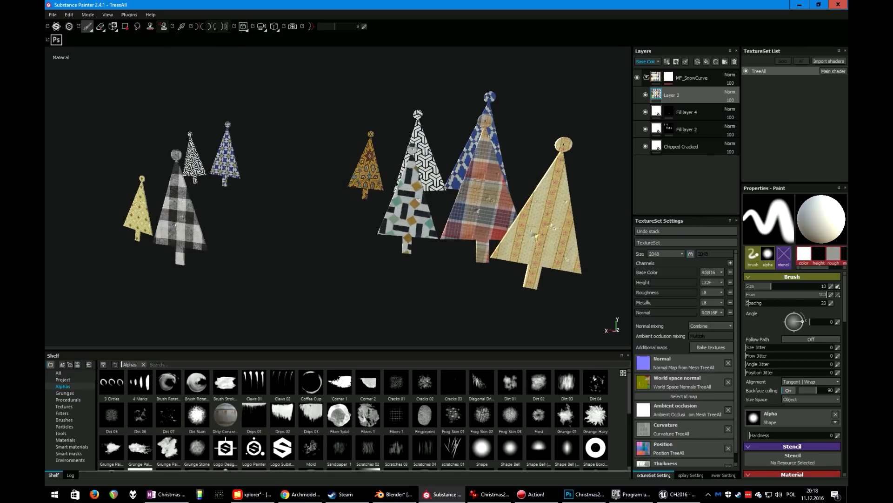
scroll(321, 124, up, 1)
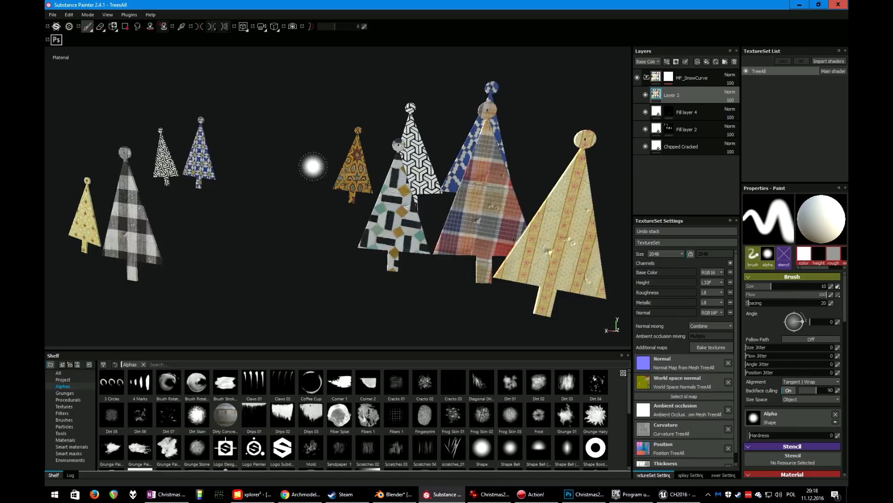
scroll(317, 163, down, 1)
alt+drag(327, 156, 347, 183)
scroll(358, 175, down, 3)
scroll(384, 158, up, 2)
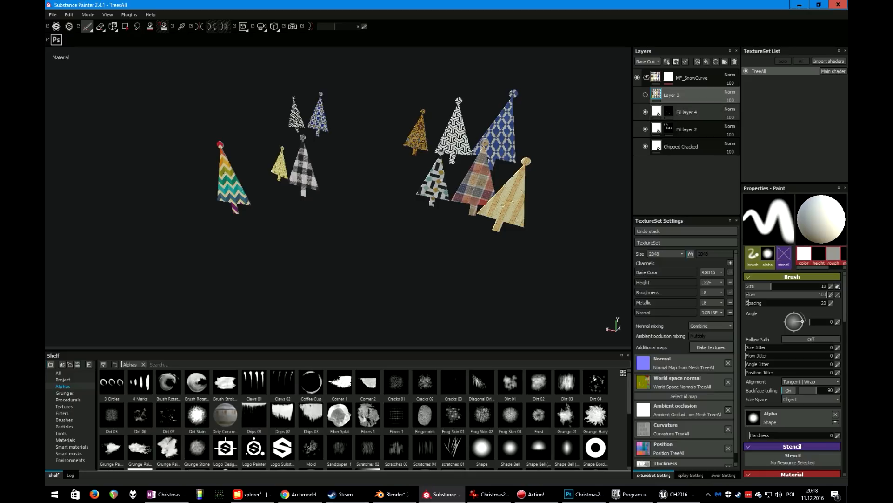
Hide Layer 3, Fill layer 4 and Fill layer 2, select the Chipped Cracked layer and zoom in to examine its surface
click(645, 112)
click(645, 95)
click(645, 129)
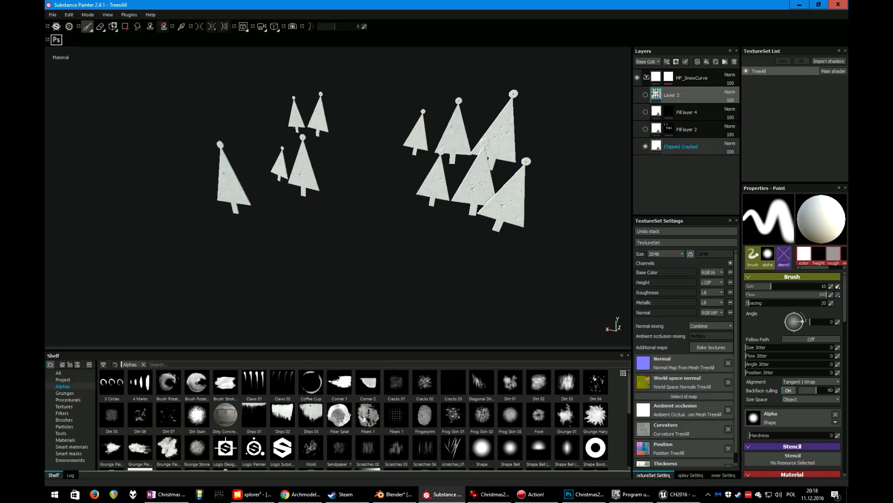
click(680, 146)
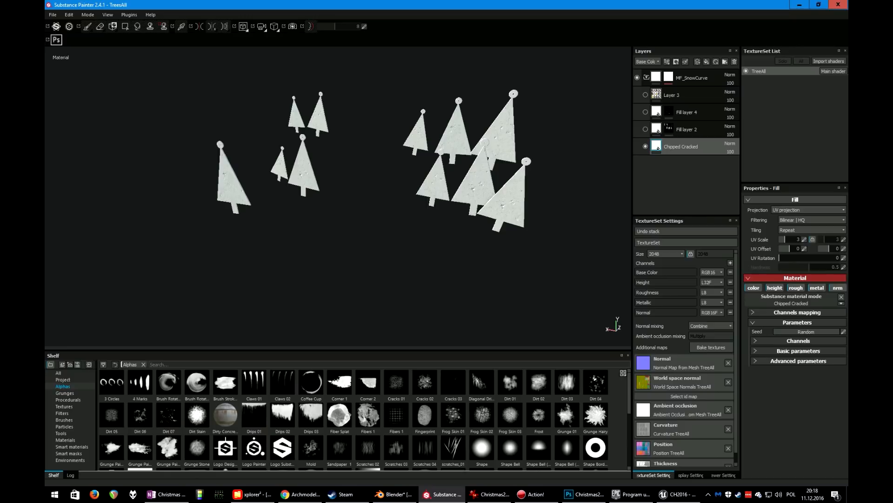
scroll(473, 173, down, 2)
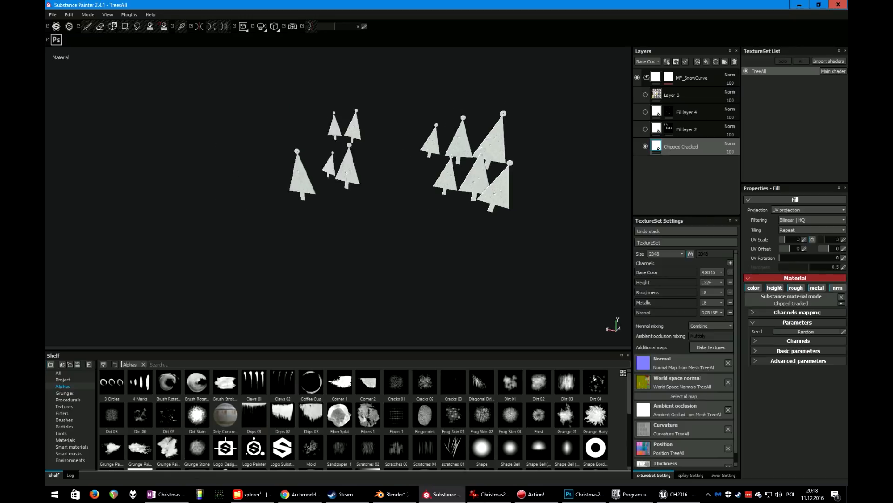
scroll(473, 173, up, 7)
alt+drag(472, 173, 365, 180)
scroll(395, 175, up, 6)
shift+right_drag(366, 179, 395, 179)
alt+drag(396, 180, 505, 230)
scroll(442, 179, down, 4)
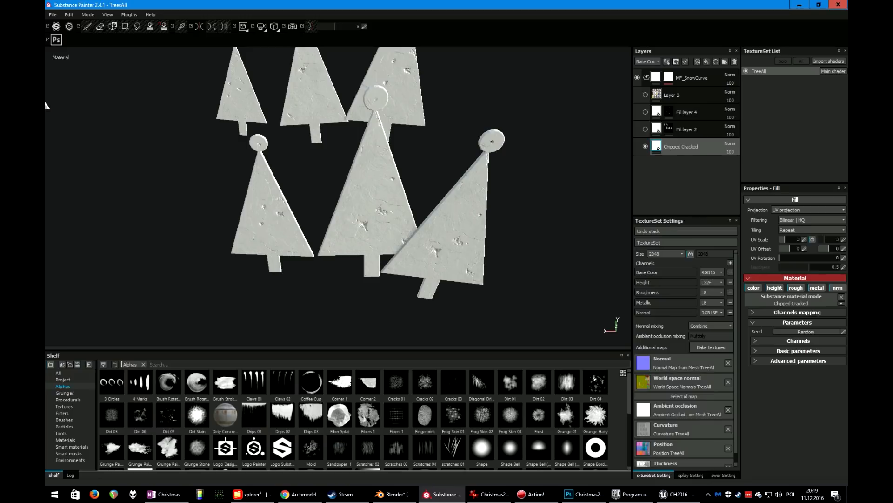
alt+drag(504, 231, 514, 193)
scroll(486, 204, up, 5)
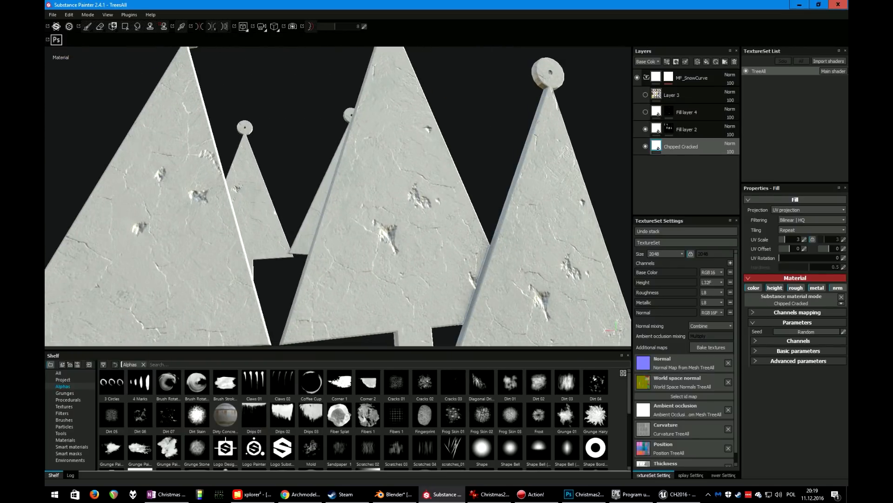
Show Fill layer 2 and Fill layer 4 again and select Fill layer 4's mask for painting
click(645, 129)
click(645, 111)
click(669, 111)
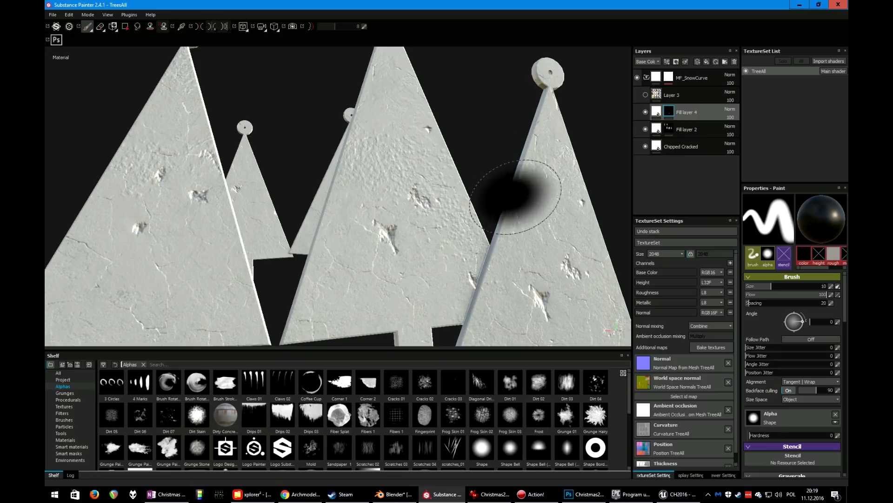
scroll(791, 355, down, 5)
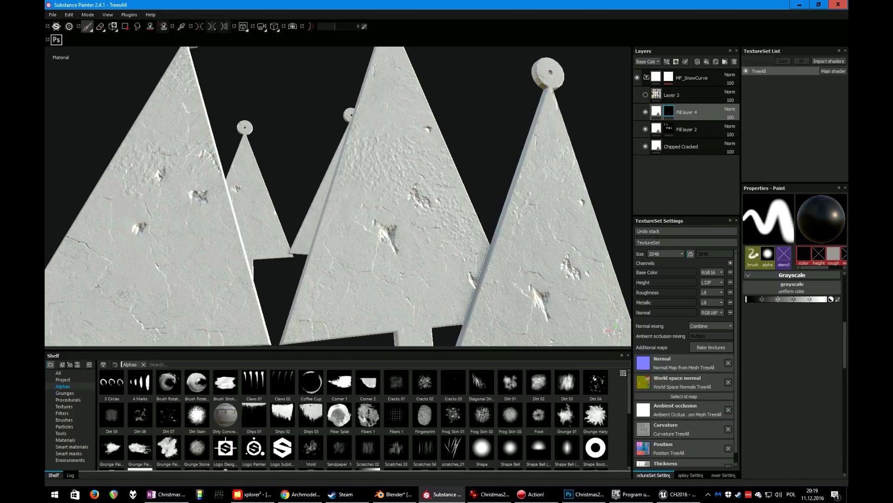
scroll(791, 355, up, 5)
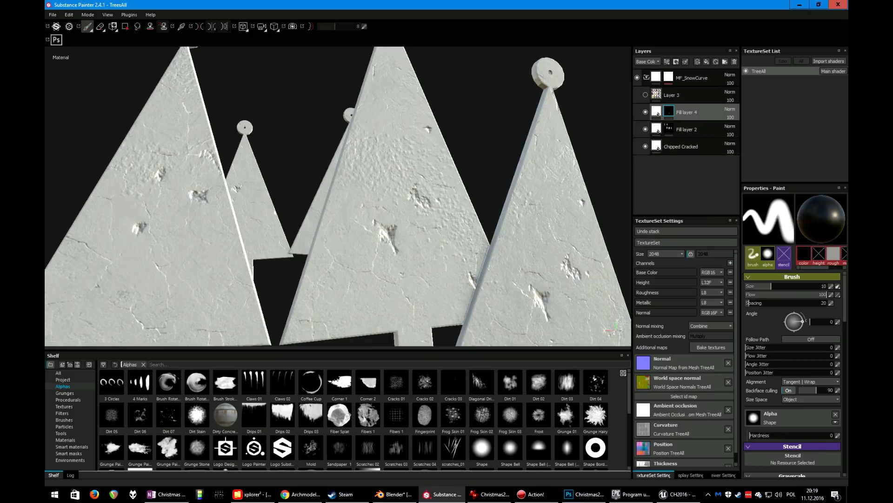
Paint Fill layer 4's mask with the Dirt 03 alpha across the tree surfaces
click(656, 111)
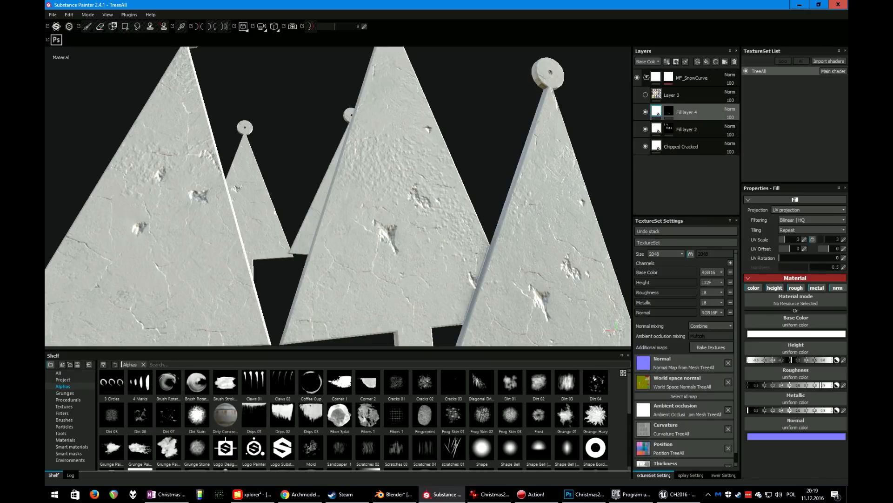
click(669, 112)
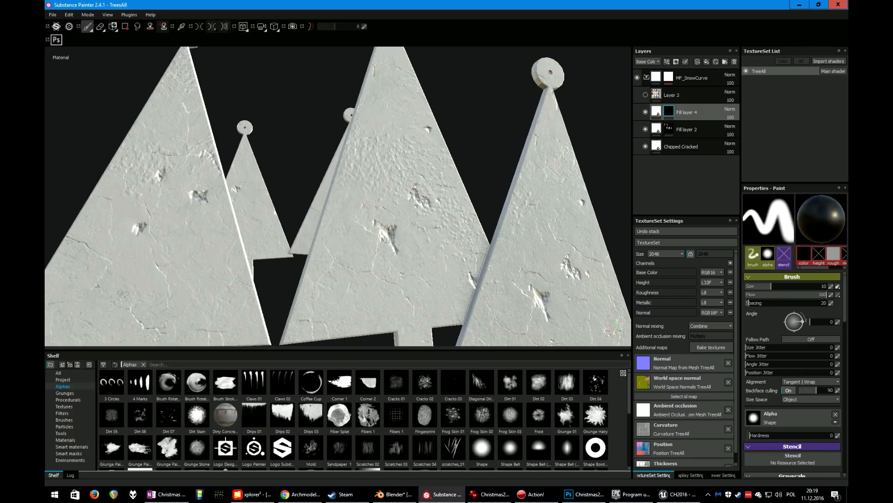
click(112, 415)
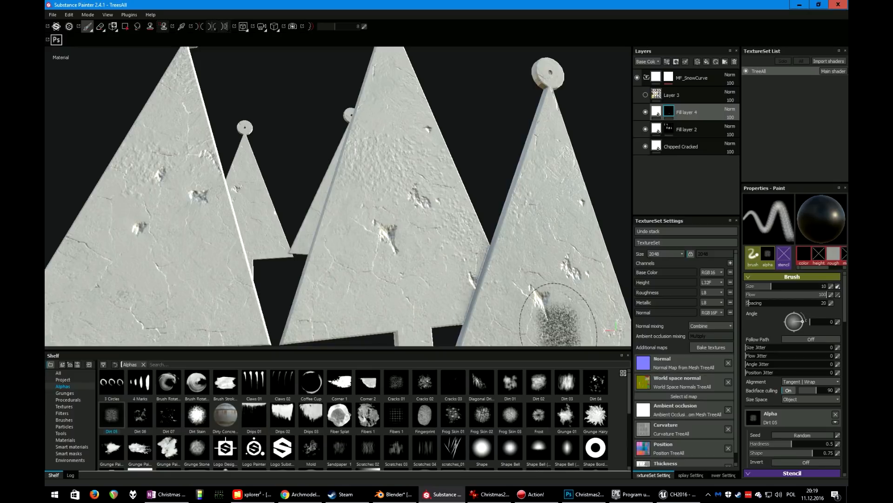
scroll(794, 372, down, 6)
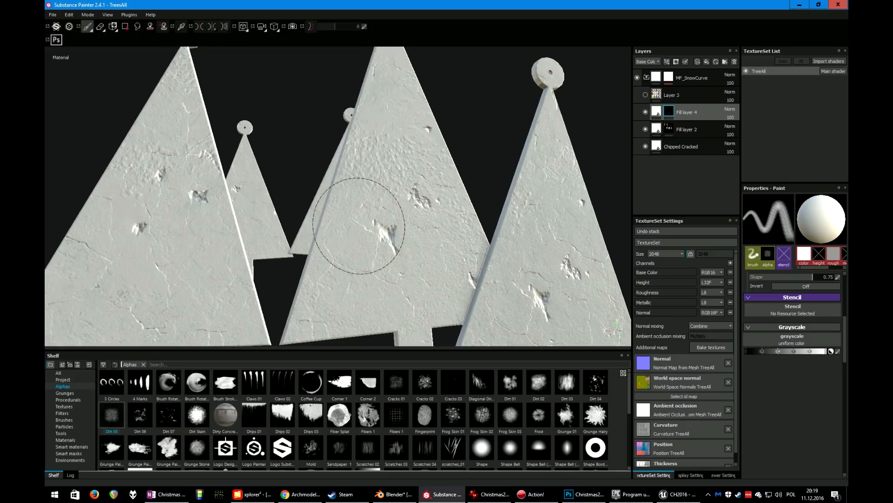
drag(559, 216, 445, 270)
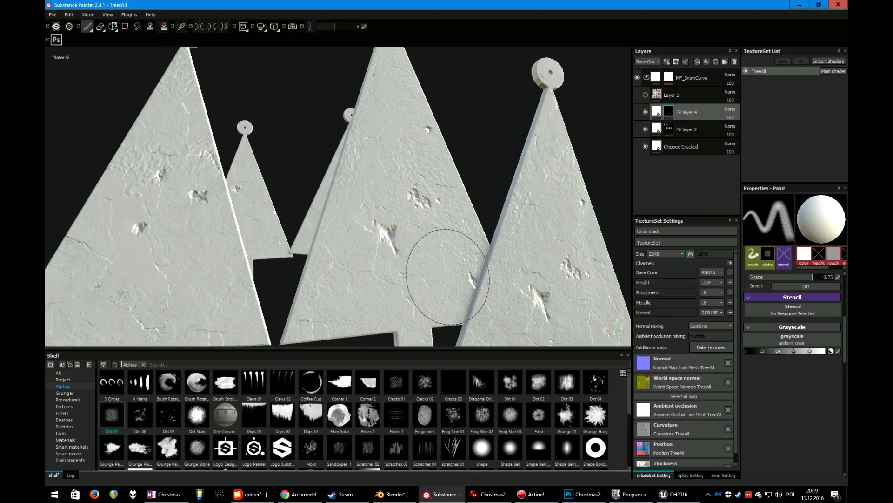
mouse_move(96, 200)
mouse_down()
mouse_move(155, 282)
mouse_move(151, 196)
mouse_move(202, 200)
mouse_up()
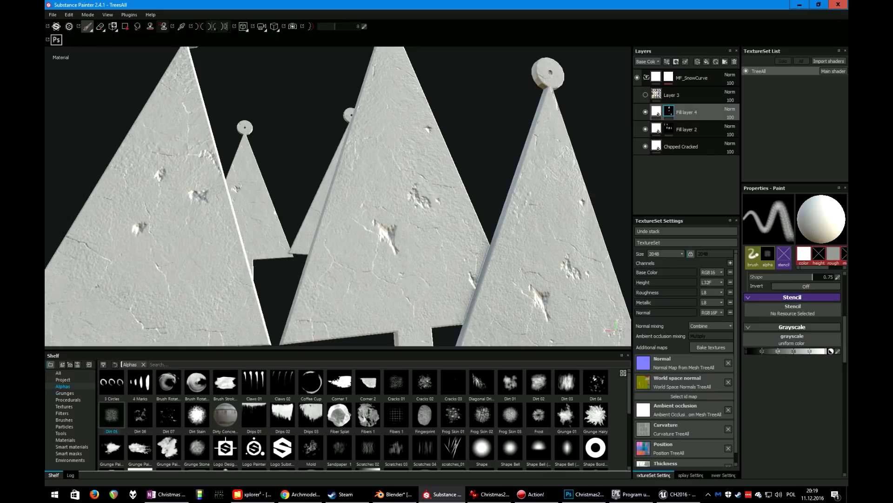
Set Fill layer 4's base colour to red, then switch off its colour channel
click(656, 111)
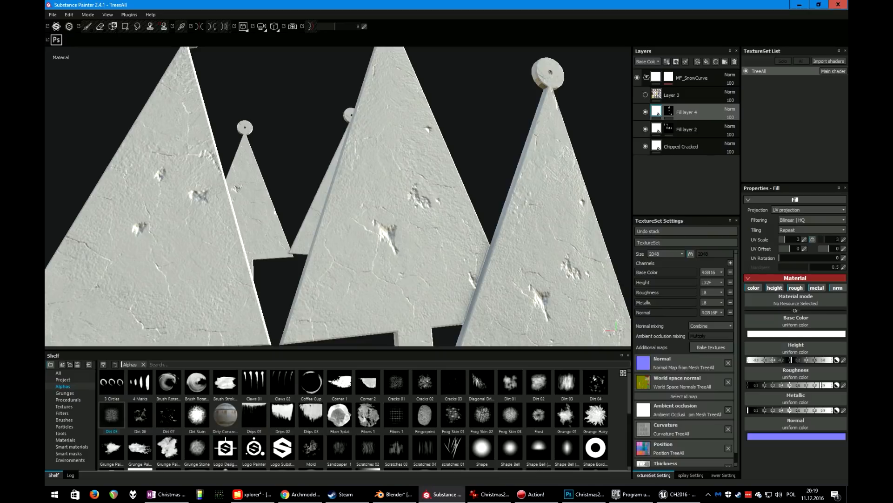
click(764, 334)
drag(733, 332, 762, 304)
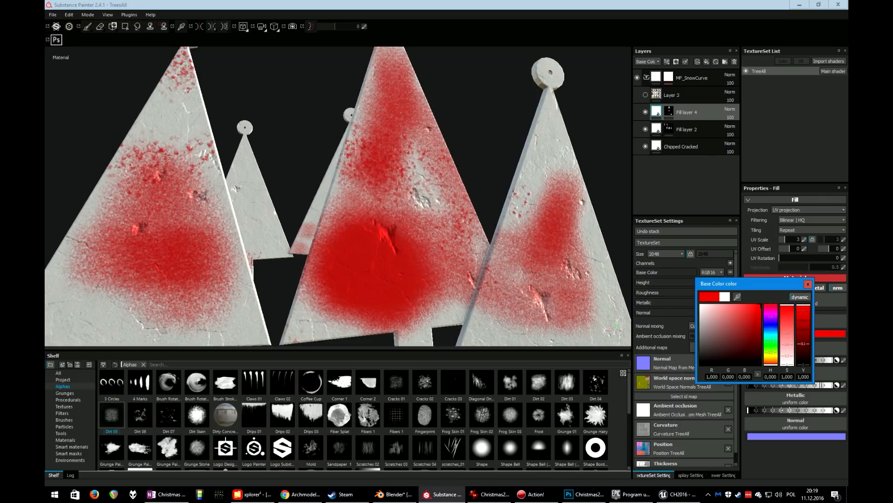
click(808, 284)
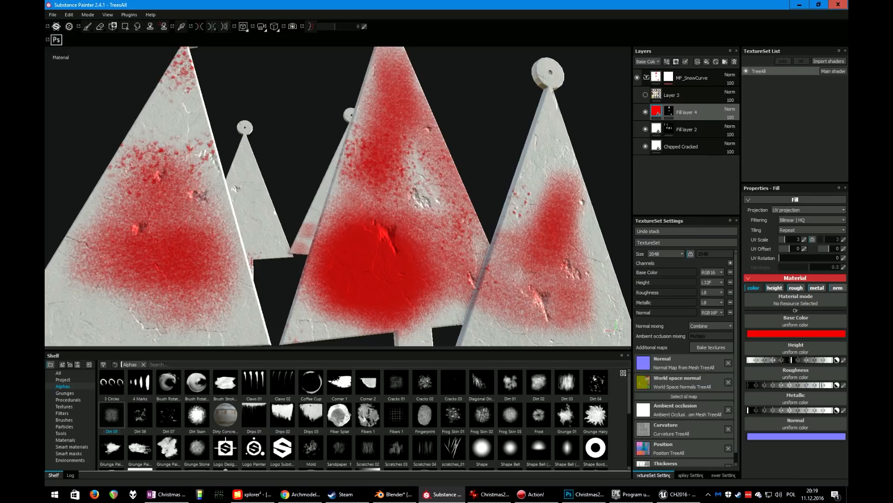
click(754, 287)
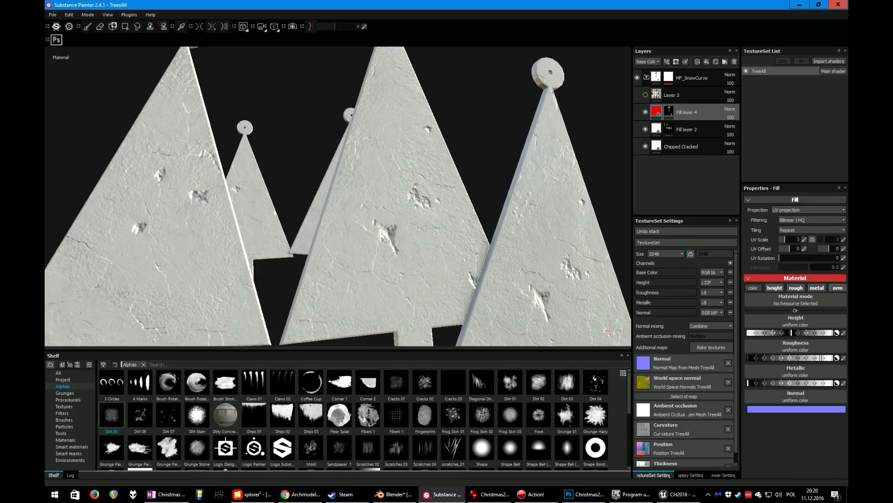
mouse_move(395, 200)
alt+mouse_down()
mouse_move(423, 183)
mouse_move(466, 200)
mouse_move(447, 198)
alt+mouse_up()
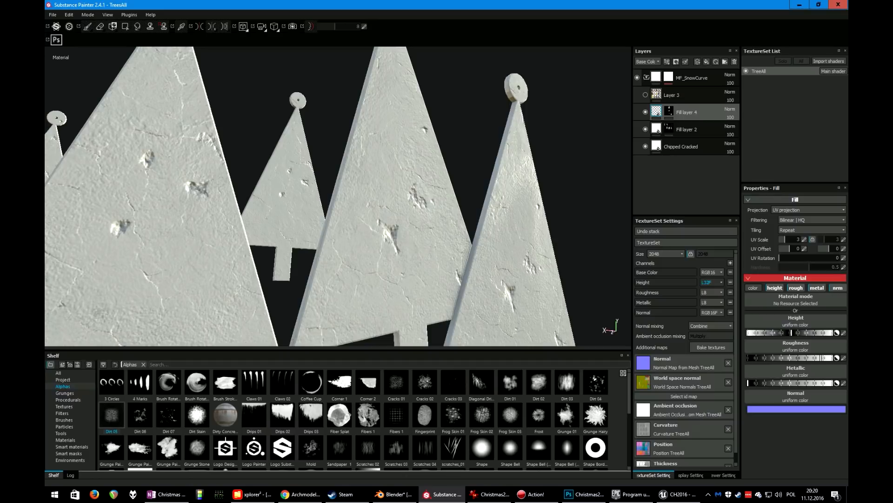
click(753, 288)
click(753, 288)
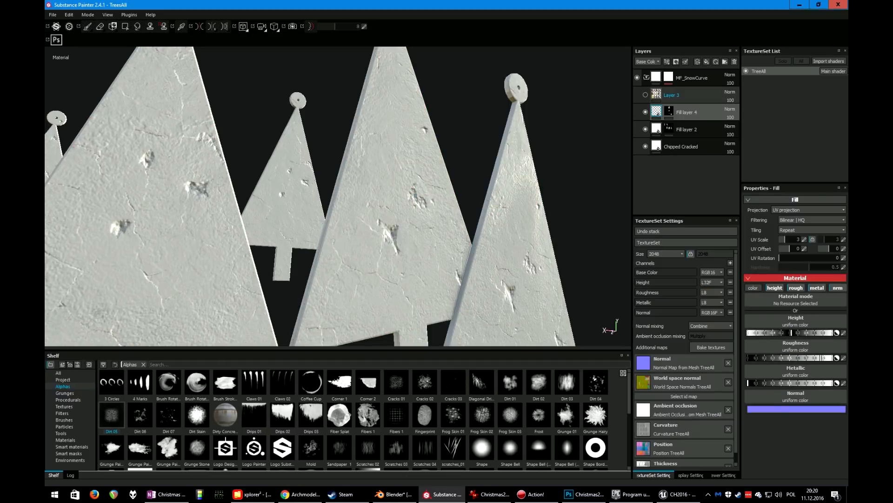
Show and select Layer 3 again and orbit around the trees to review the patterned textures
click(679, 95)
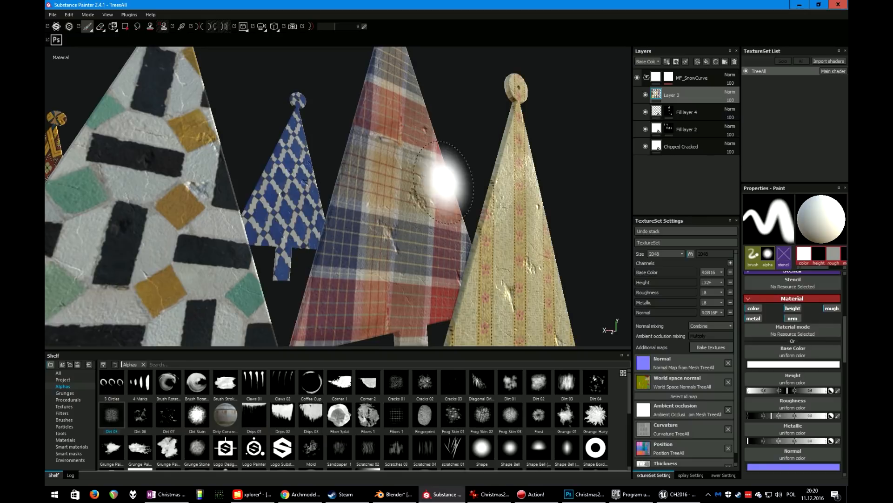
scroll(434, 253, down, 5)
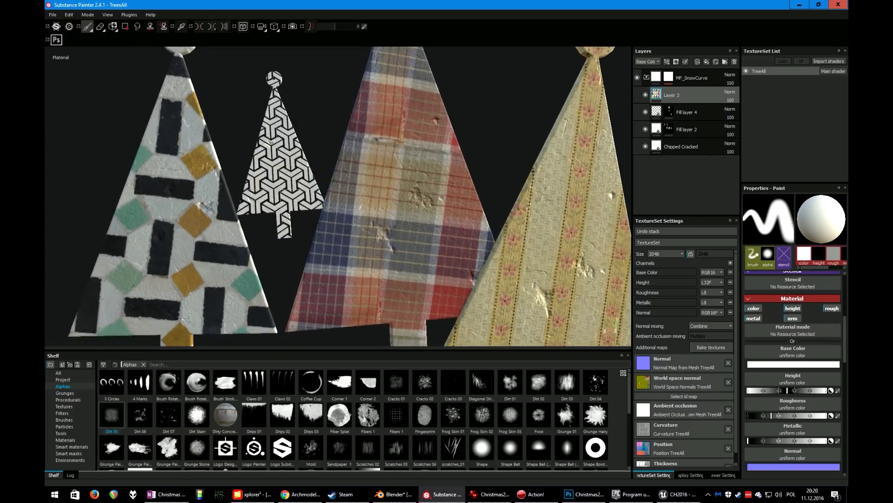
mouse_move(416, 259)
alt+mouse_down()
mouse_move(421, 309)
mouse_move(434, 261)
alt+mouse_up()
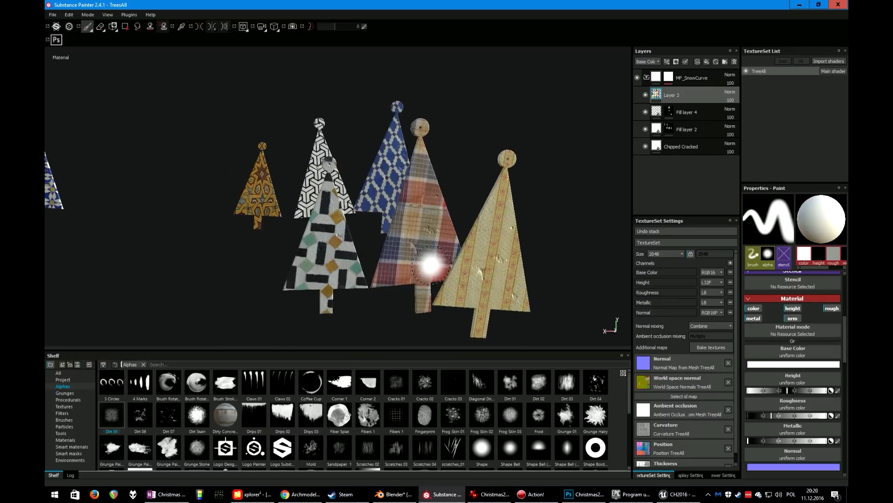
scroll(399, 254, down, 4)
mouse_move(200, 267)
alt+mouse_down()
mouse_move(298, 252)
mouse_move(379, 264)
mouse_move(353, 253)
mouse_move(317, 271)
mouse_move(362, 238)
alt+mouse_up()
scroll(425, 230, up, 4)
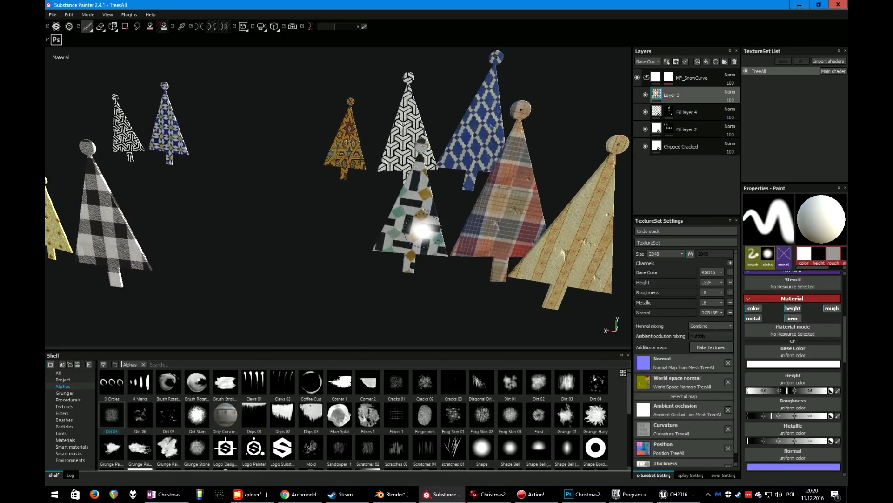
scroll(425, 229, down, 3)
mouse_move(361, 287)
alt+mouse_down()
mouse_move(395, 278)
mouse_move(350, 277)
alt+mouse_up()
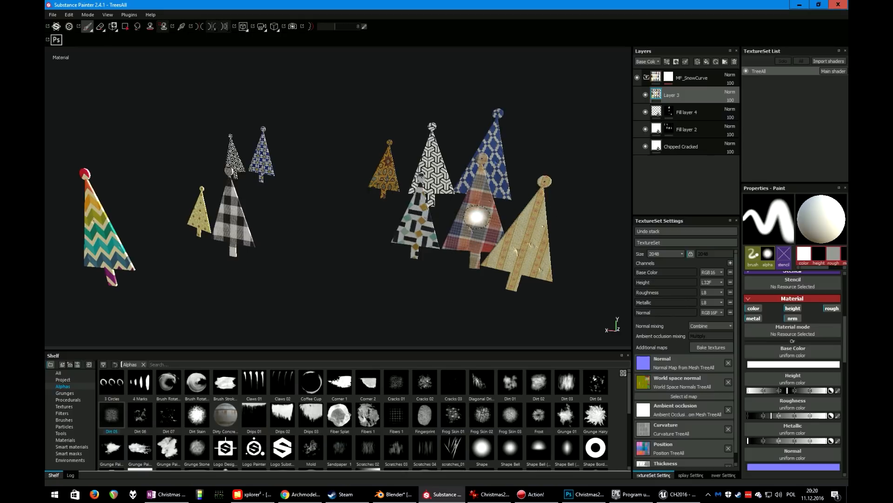
Isolate the front right tree with a quick mask using the polygon fill, then switch to the Projection tool
mouse_move(438, 228)
alt+mouse_down()
mouse_move(493, 253)
mouse_move(543, 259)
alt+mouse_up()
alt+middle_drag(543, 259, 398, 247)
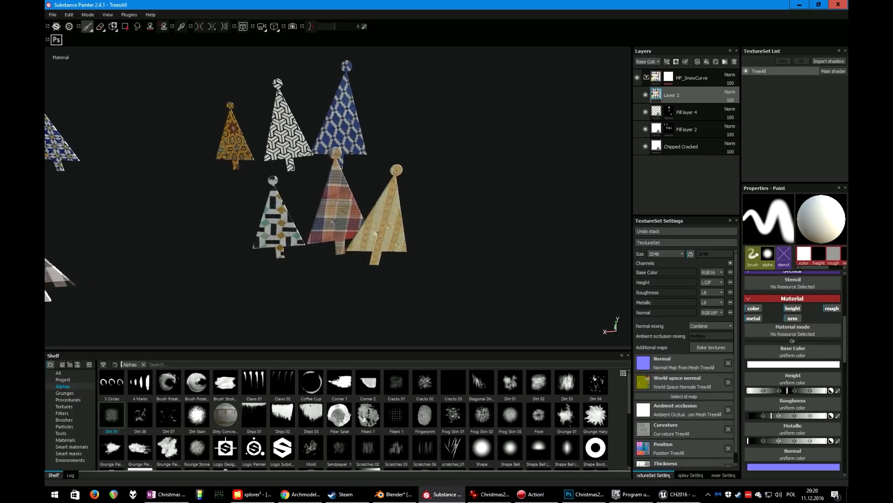
scroll(402, 245, down, 2)
scroll(413, 243, up, 8)
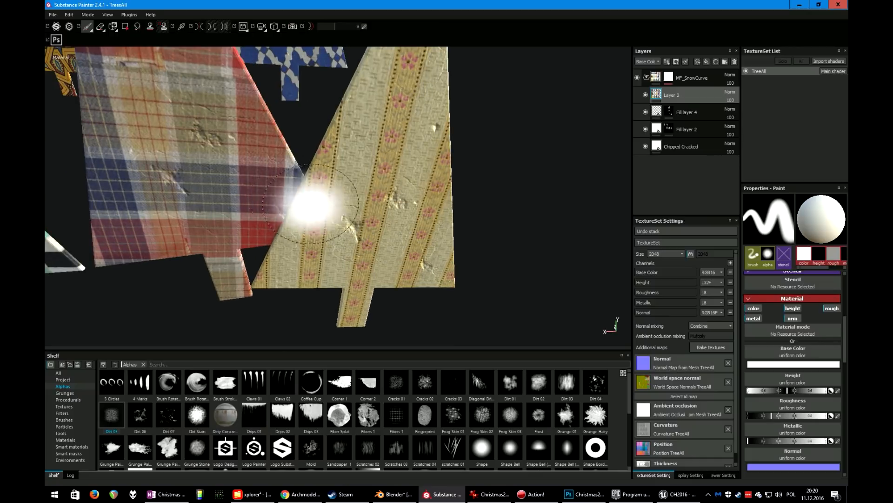
scroll(378, 241, down, 6)
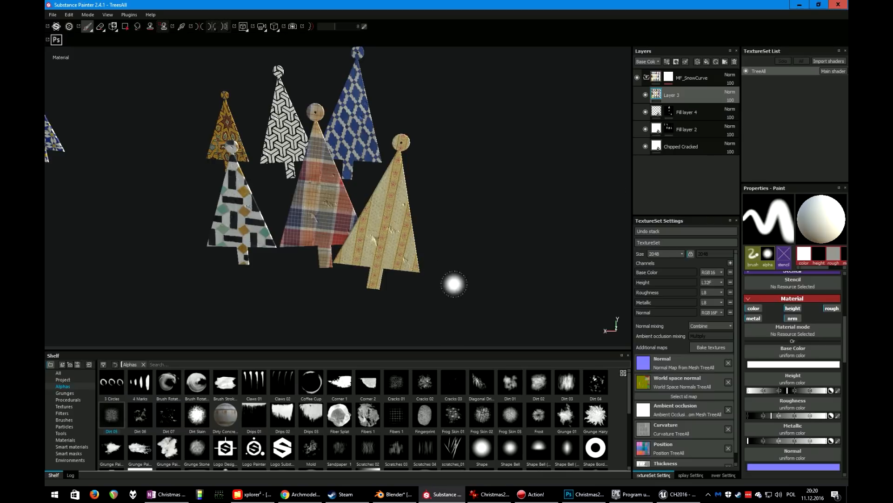
key(t)
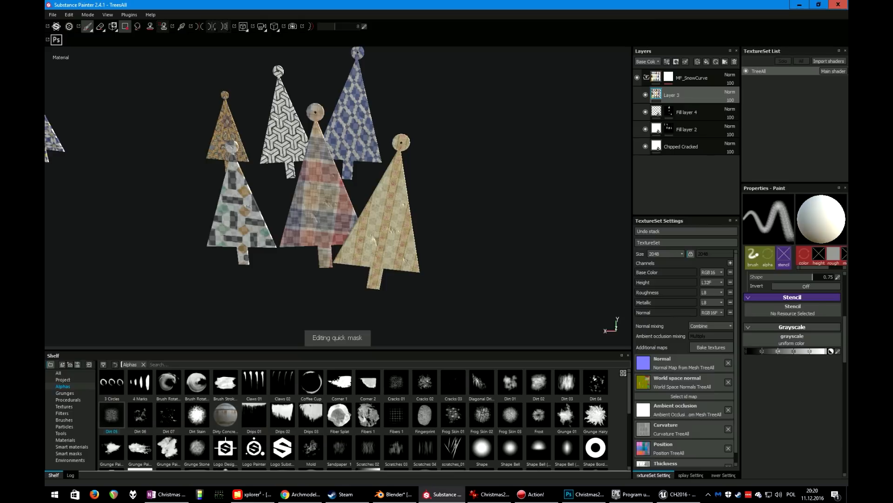
click(124, 26)
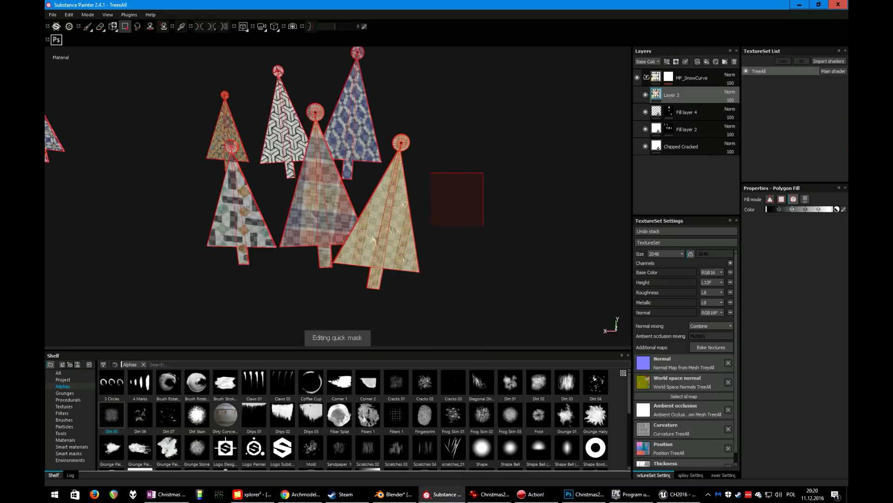
drag(430, 226, 335, 259)
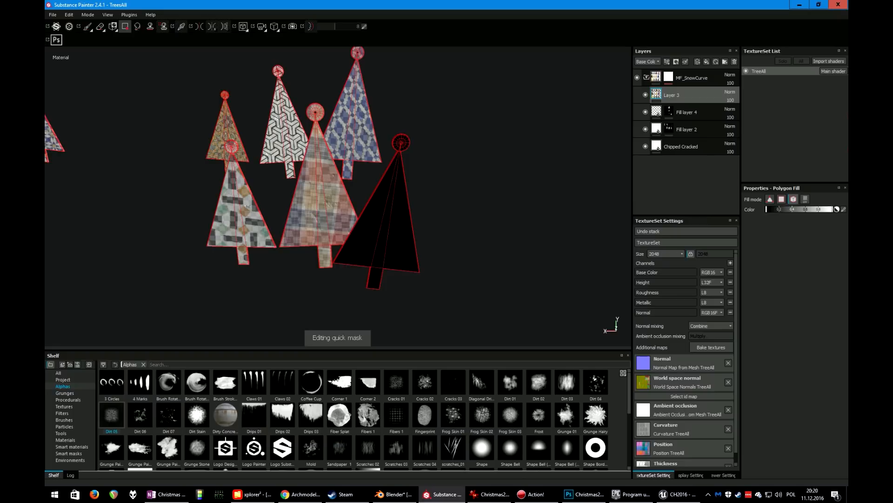
key(y)
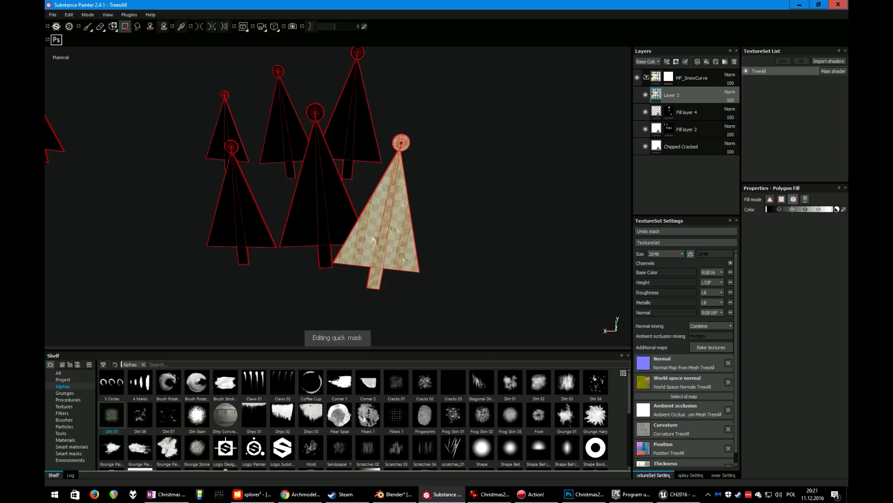
key(u)
mouse_move(259, 249)
alt+mouse_down()
mouse_move(367, 251)
mouse_move(154, 258)
mouse_move(261, 249)
mouse_move(274, 265)
mouse_move(254, 251)
alt+mouse_up()
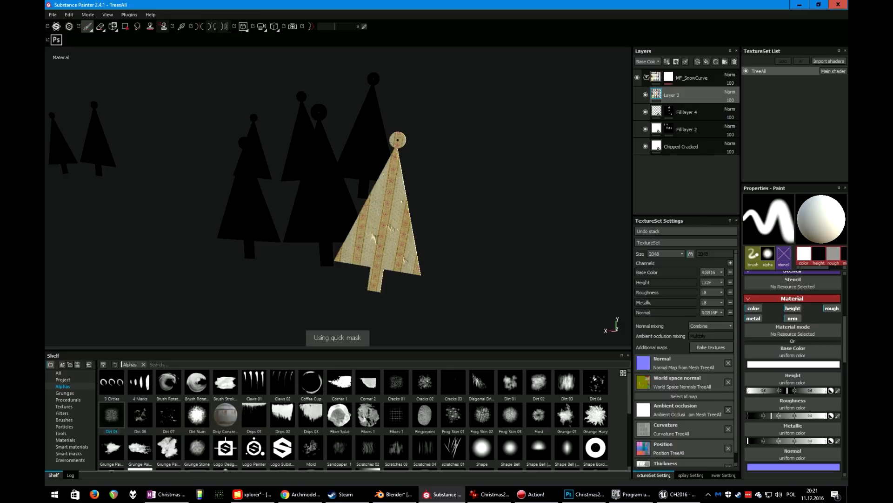
key(3)
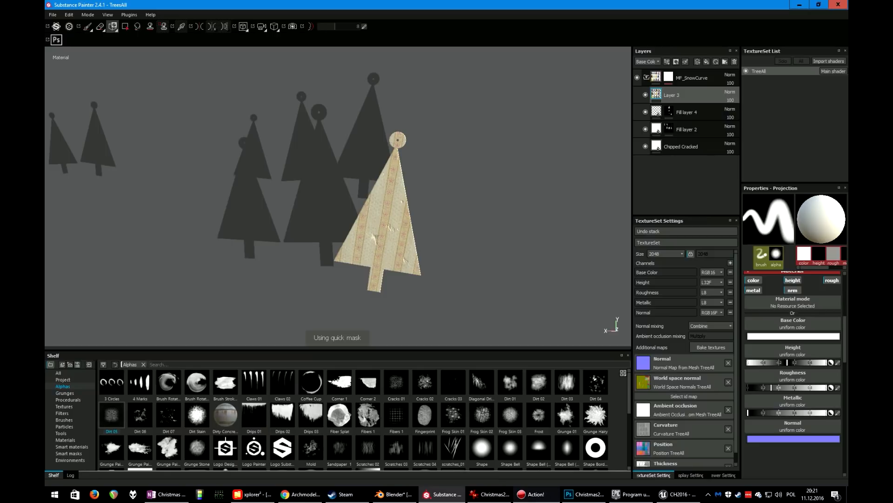
Import abstract-pattern-design_1164-63.jpg from the JPG folder as a texture for the current session
click(300, 495)
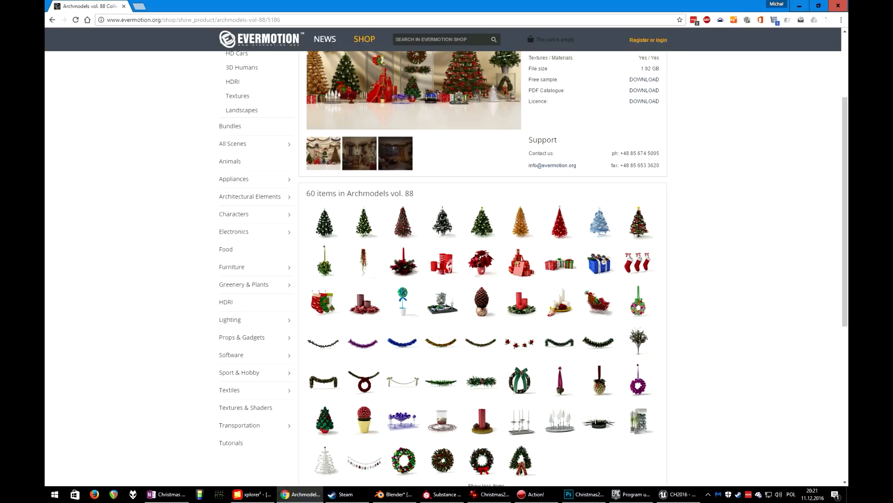
click(252, 494)
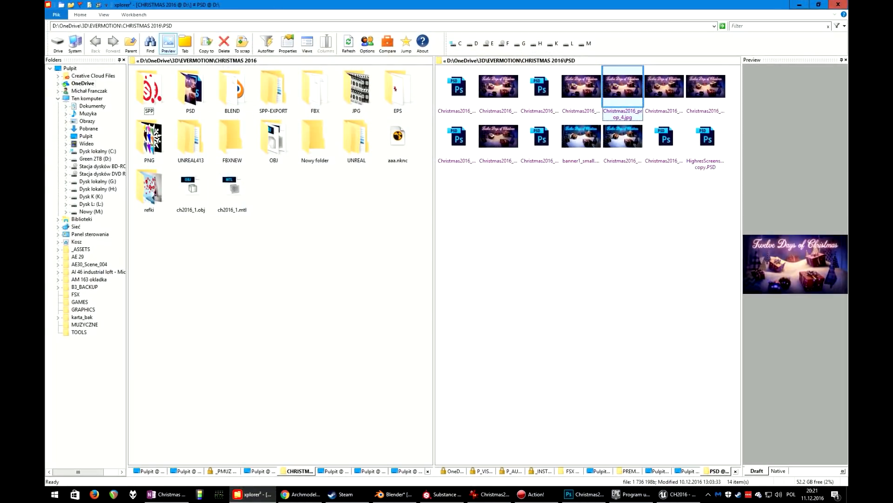
double_click(356, 89)
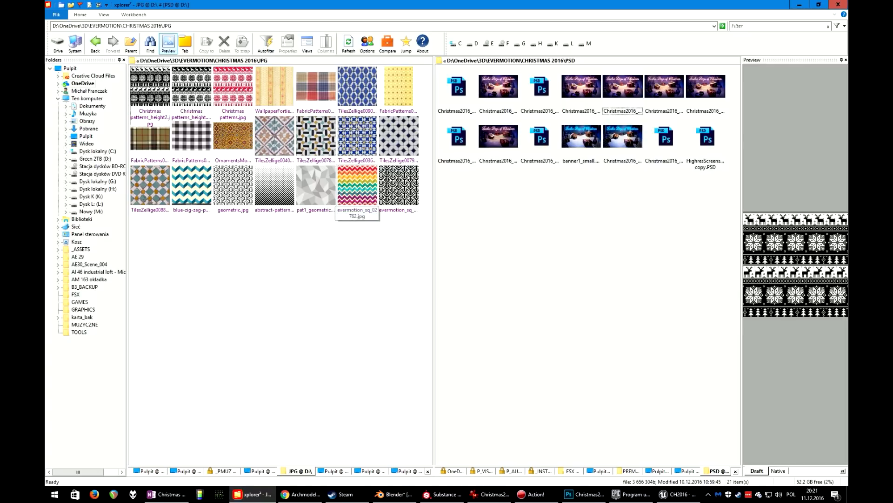
click(316, 189)
click(274, 189)
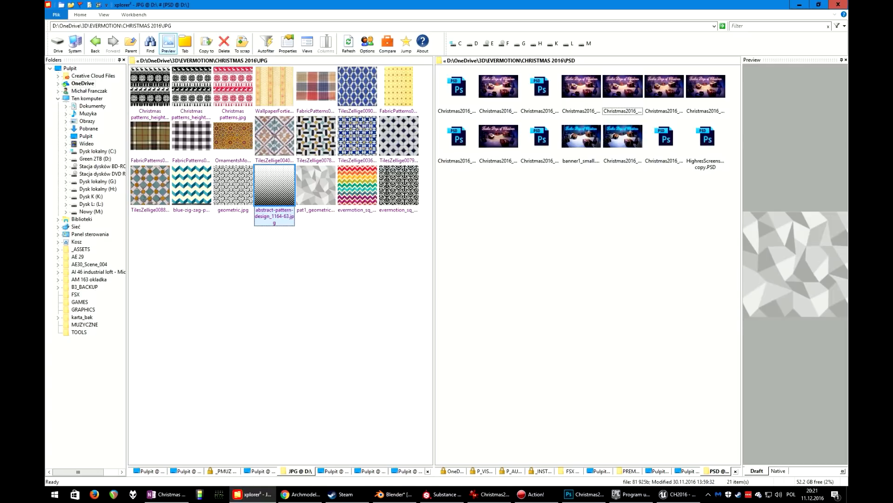
mouse_move(375, 342)
mouse_down()
mouse_move(443, 493)
mouse_move(442, 400)
mouse_move(445, 424)
mouse_up()
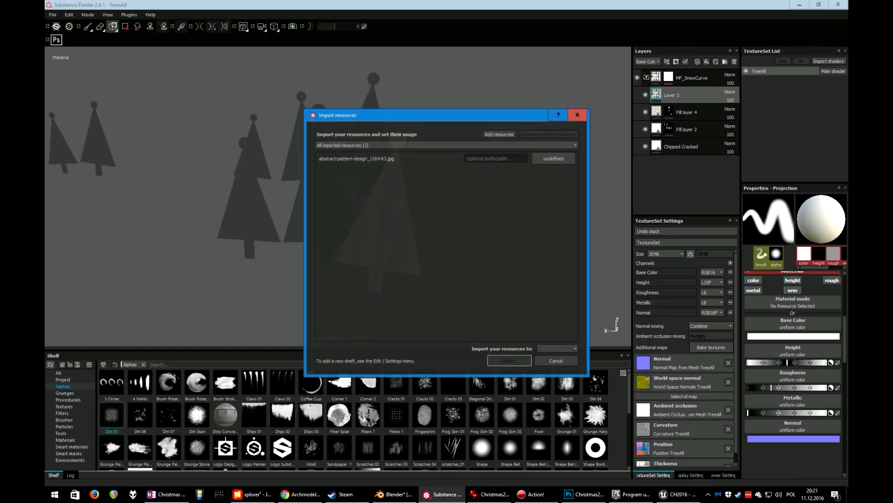
click(555, 158)
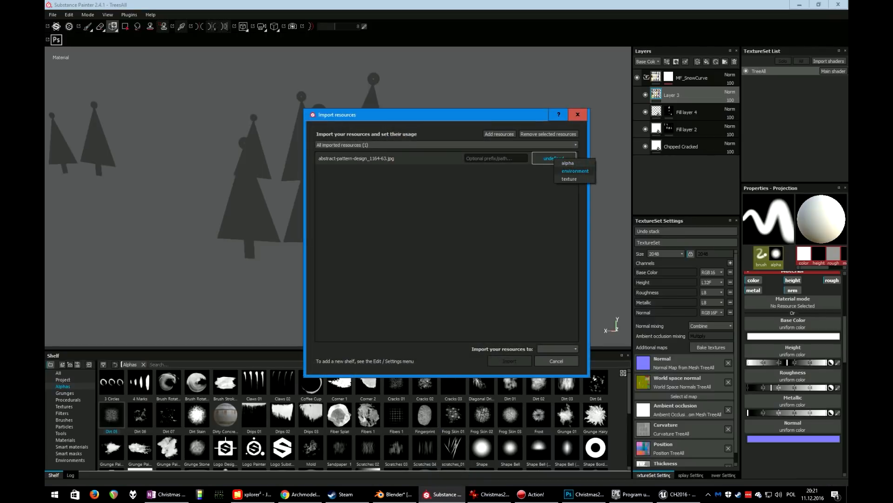
click(569, 179)
click(557, 348)
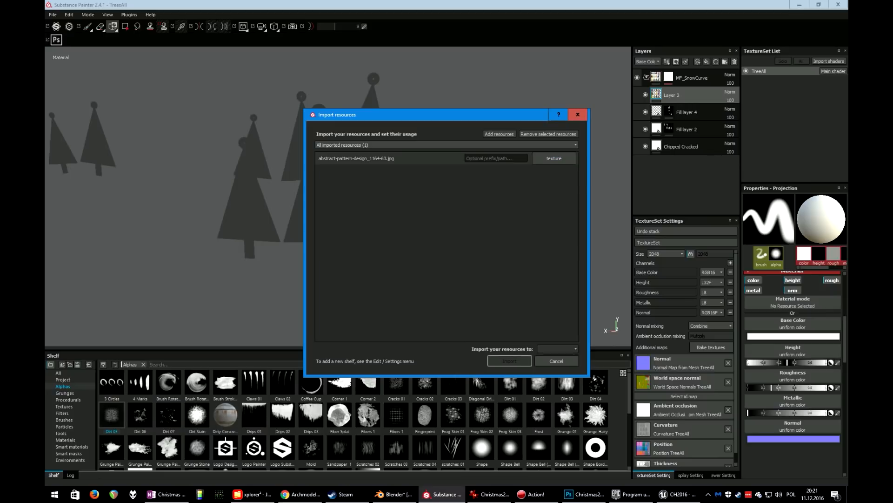
click(554, 356)
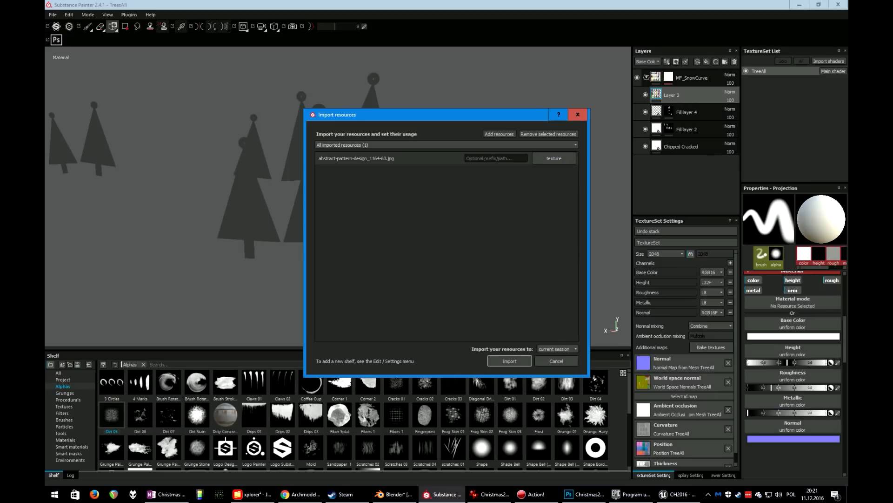
click(509, 360)
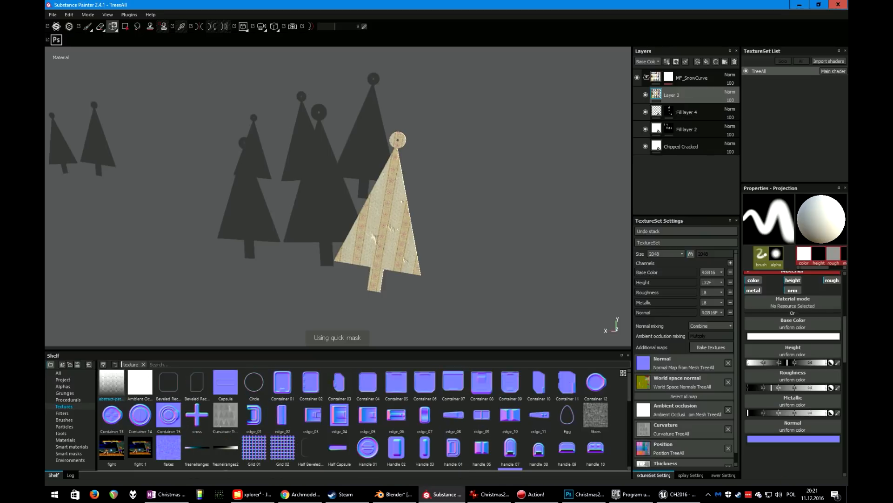
Load the imported pattern into the projection's base colour and adjust the projected pattern's scale and position
mouse_move(119, 388)
drag(112, 383, 793, 324)
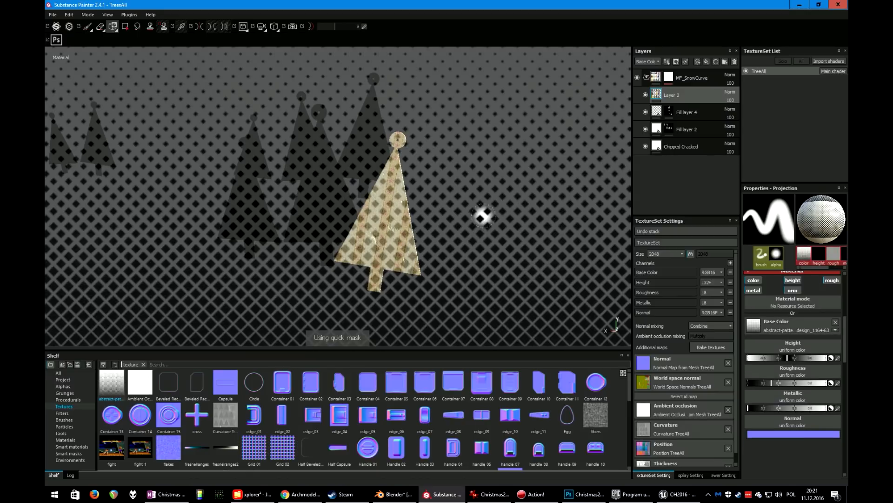
key(s)
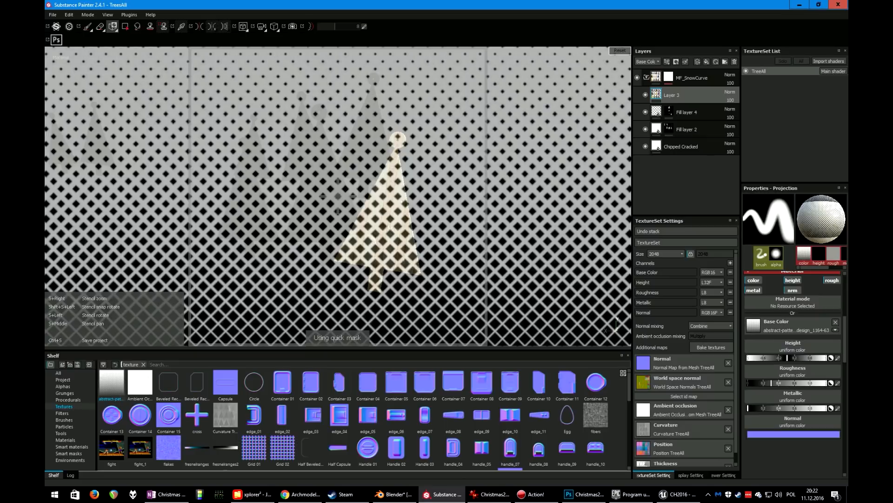
mouse_move(503, 210)
right_down()
mouse_move(554, 200)
mouse_move(489, 207)
right_up()
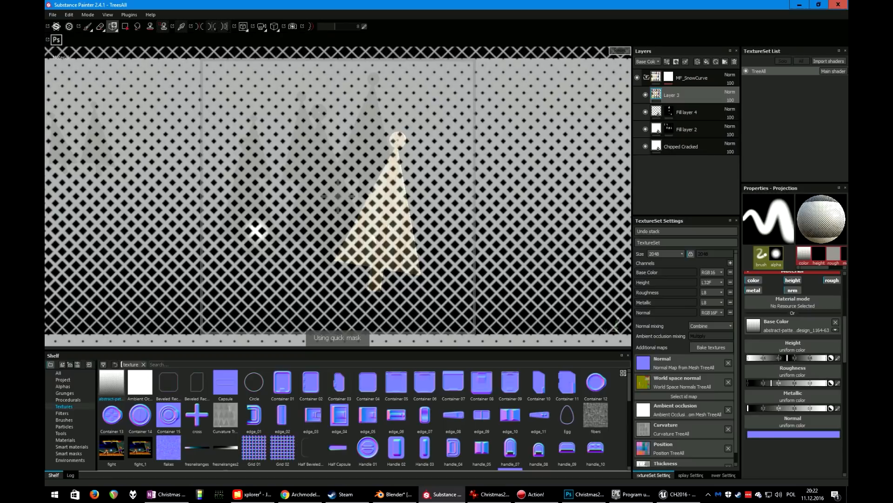
middle_drag(455, 239, 453, 234)
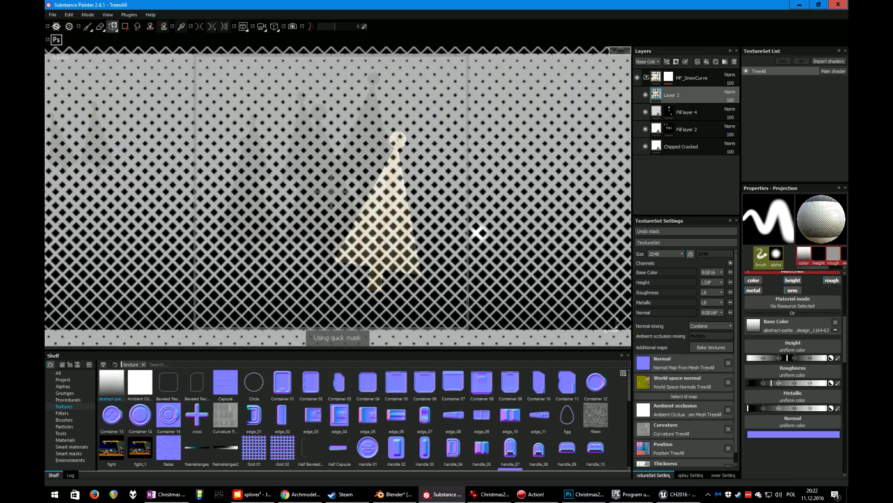
mouse_move(482, 232)
mouse_down()
mouse_move(487, 211)
mouse_move(481, 238)
mouse_up()
drag(612, 325, 612, 329)
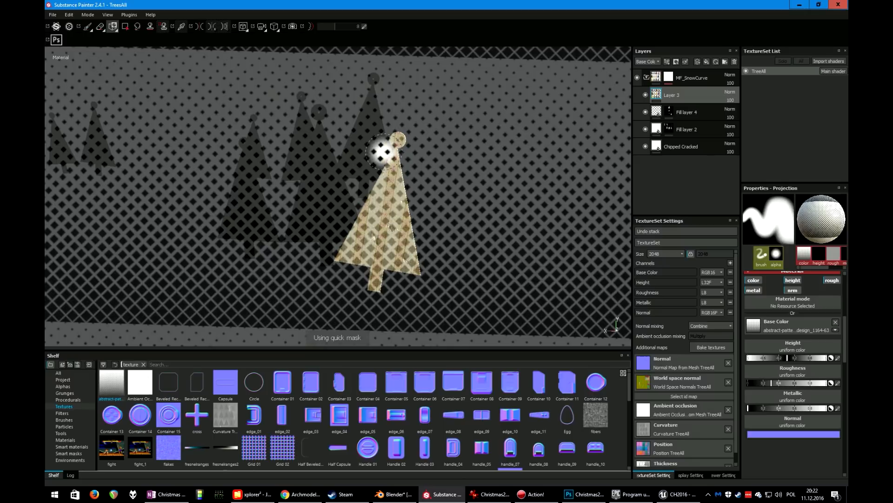
Project-paint the lattice pattern across the isolated front right tree
mouse_move(402, 141)
mouse_down()
mouse_move(412, 238)
mouse_move(406, 180)
mouse_up()
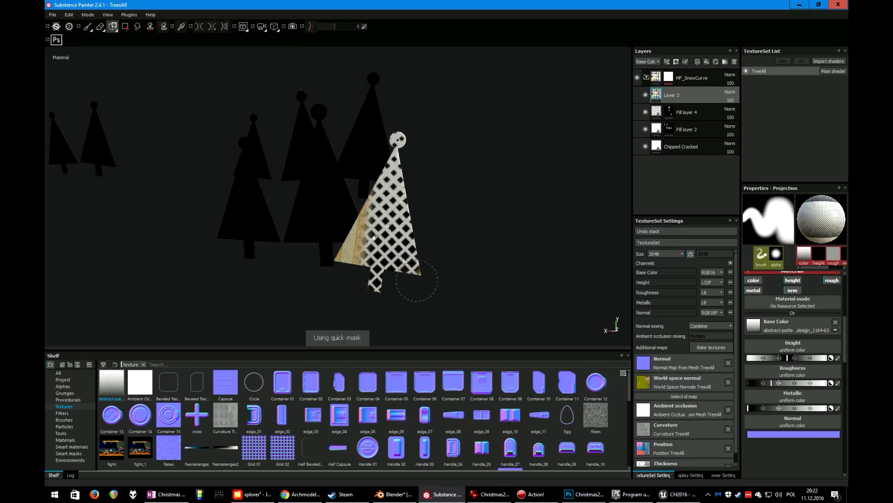
drag(417, 281, 343, 254)
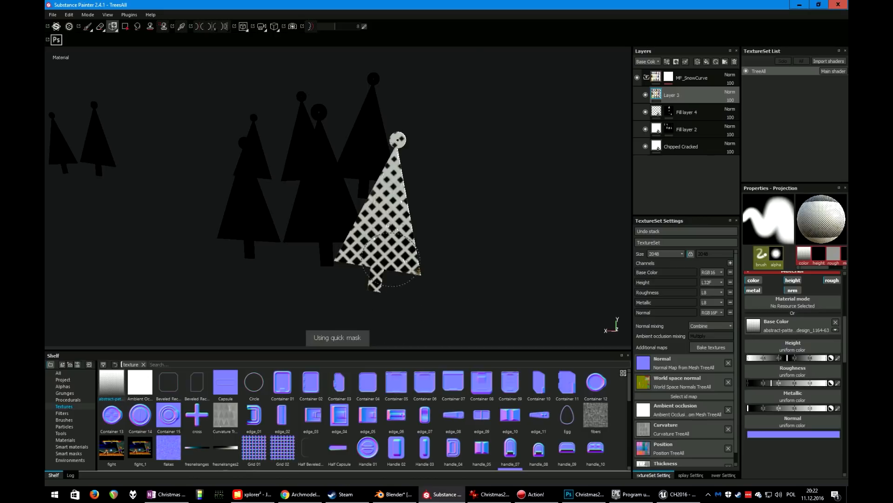
drag(348, 247, 403, 222)
mouse_move(341, 229)
alt+mouse_down()
mouse_move(321, 261)
mouse_move(289, 243)
alt+mouse_up()
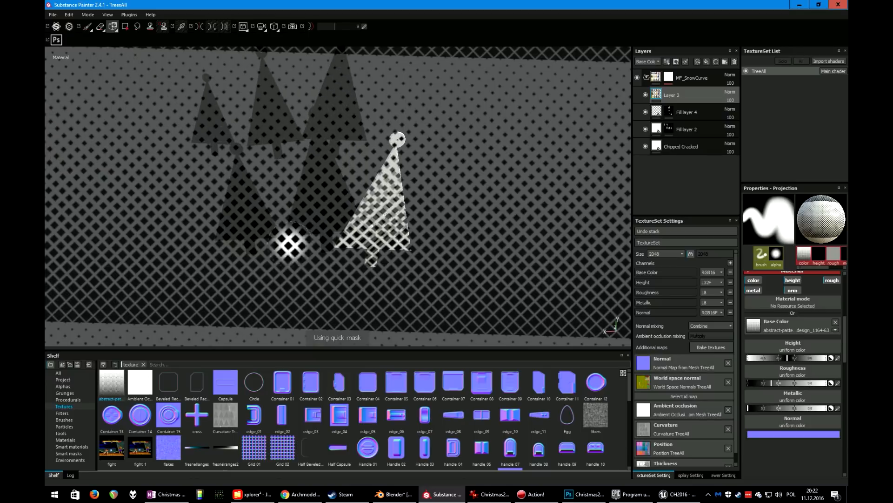
Clear the quick mask and redefine it with the polygon fill to isolate the plaid tree in the front centre
click(88, 27)
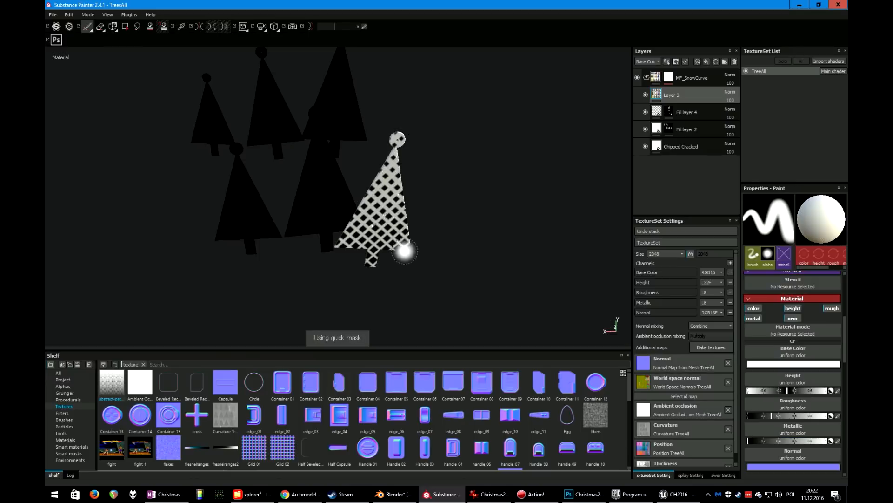
mouse_move(405, 251)
alt+mouse_down()
mouse_move(409, 230)
mouse_move(345, 246)
mouse_move(418, 196)
alt+mouse_up()
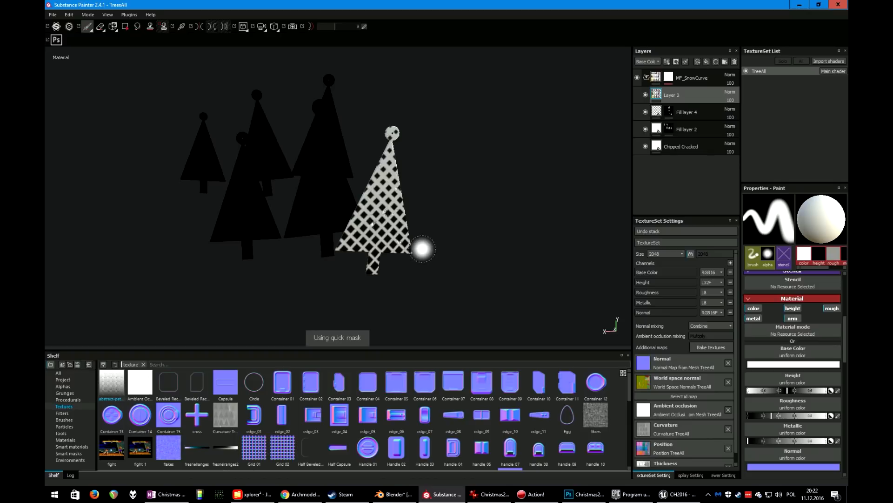
key(i)
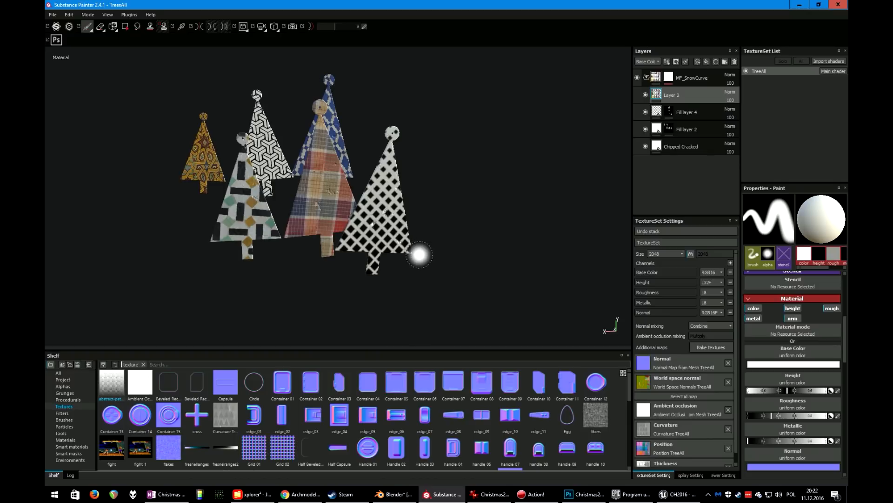
mouse_move(378, 261)
alt+mouse_down()
mouse_move(428, 268)
mouse_move(369, 256)
mouse_move(377, 277)
alt+mouse_up()
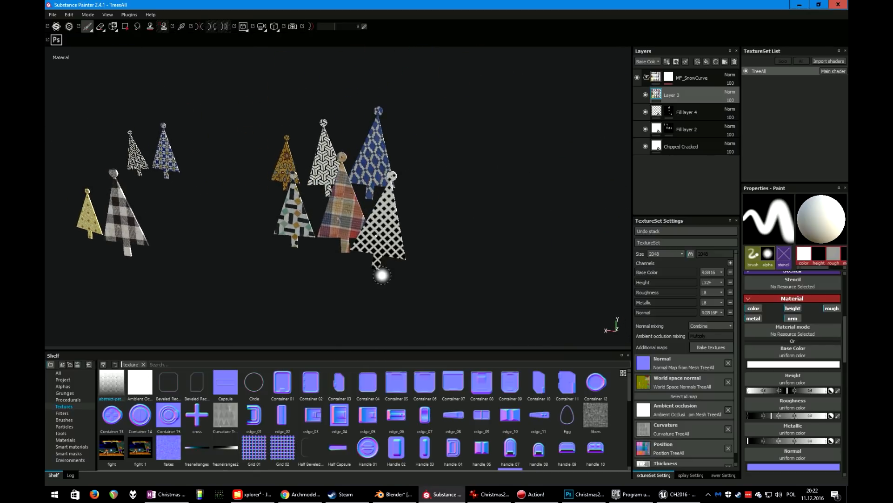
key(y)
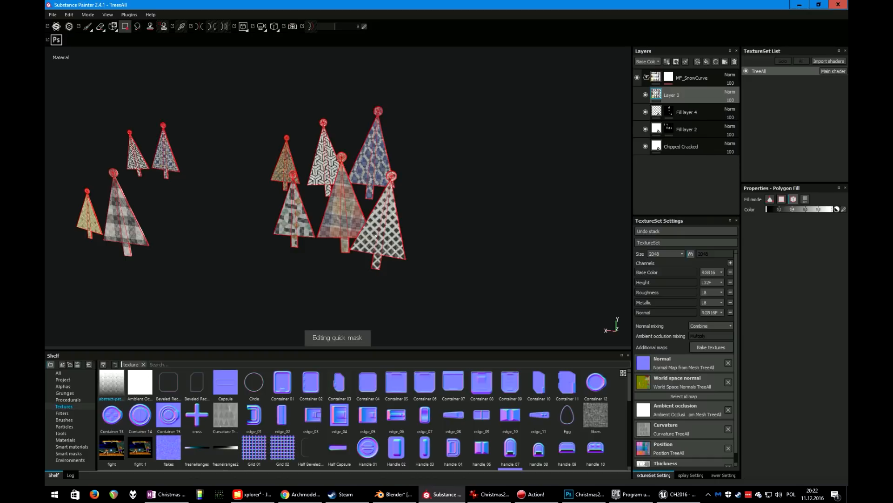
click(333, 237)
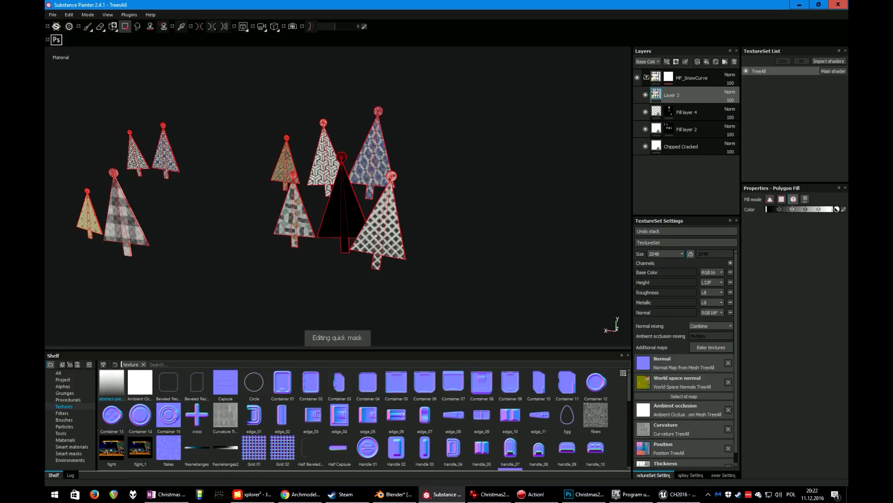
key(y)
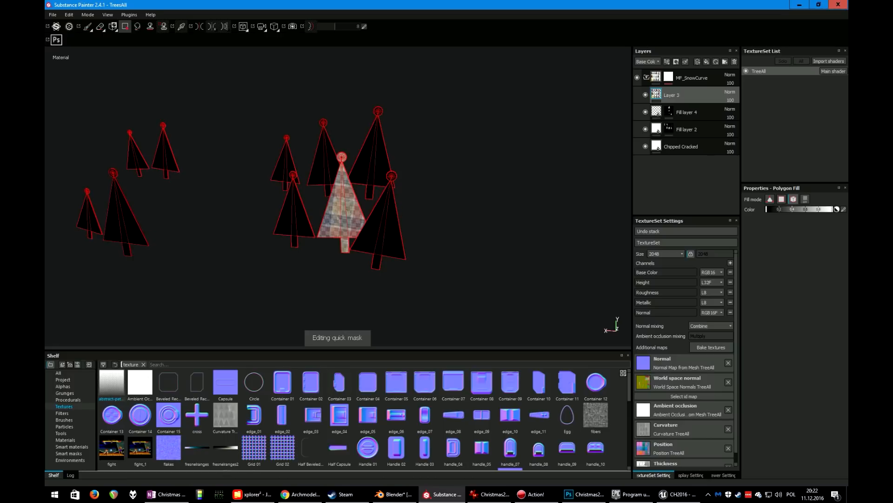
key(t)
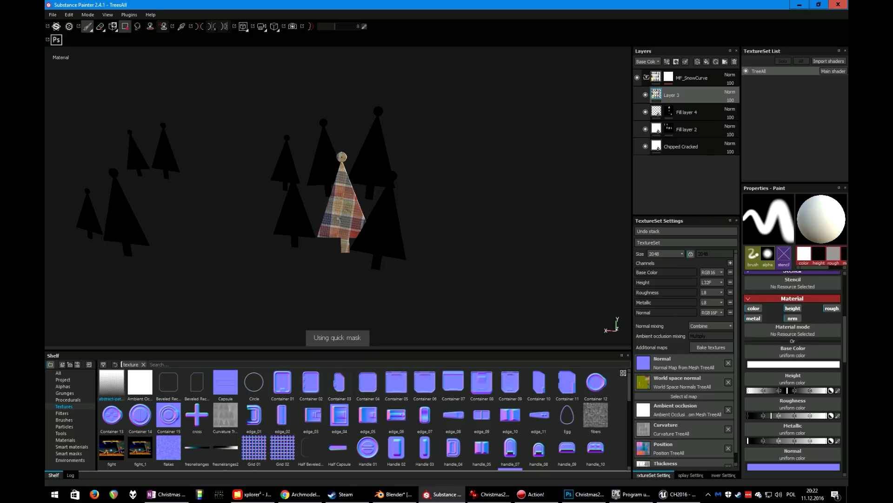
key(4)
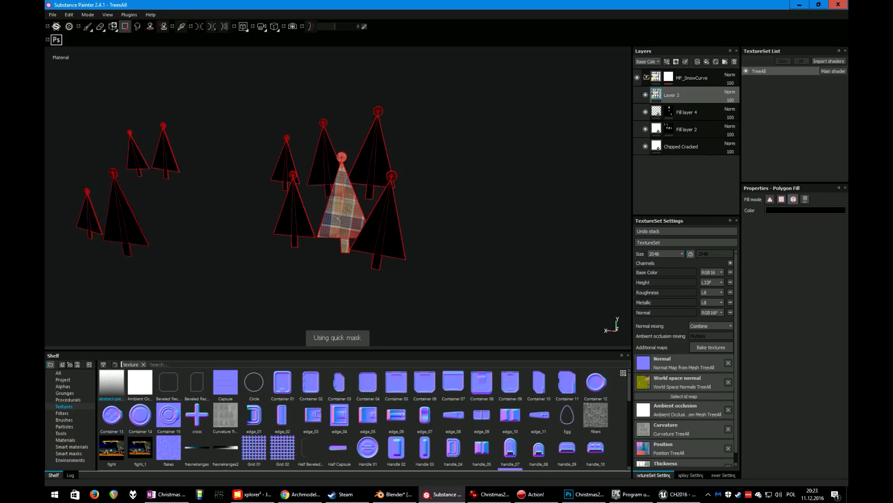
Undo the last lattice projection on the front right tree and turn Layer 3's visibility back on
key(3)
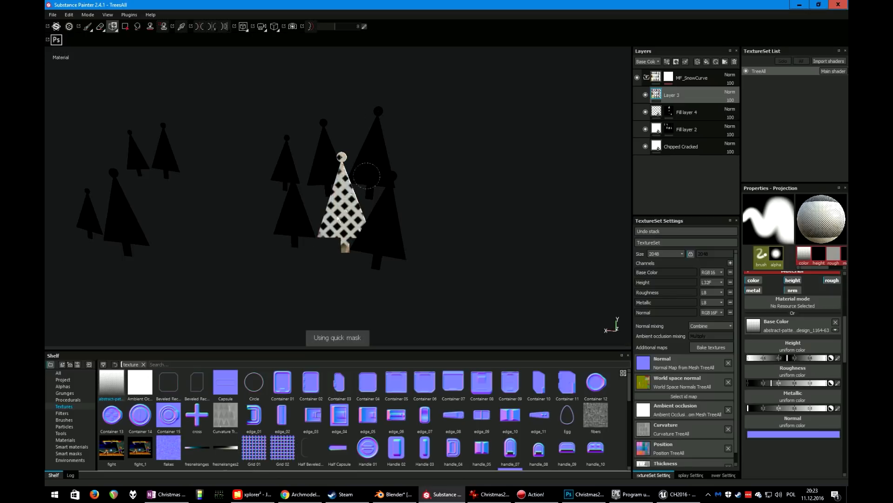
key(t)
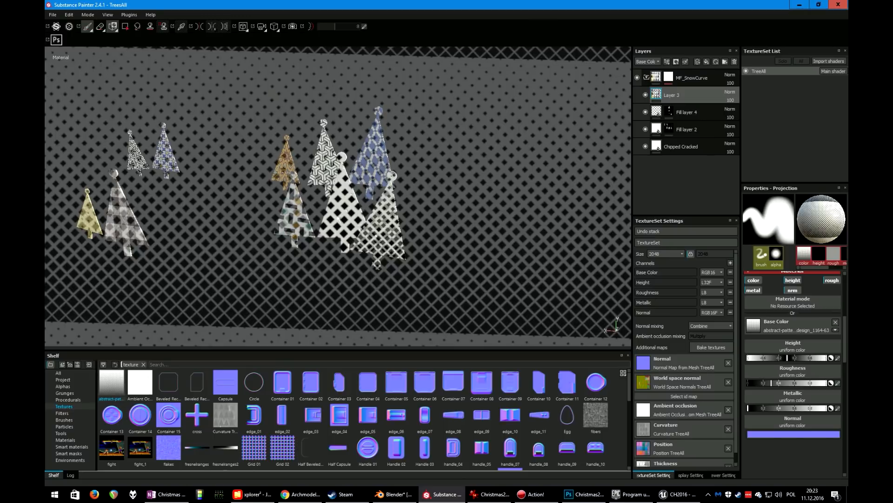
click(87, 27)
mouse_move(399, 229)
alt+mouse_down()
mouse_move(465, 227)
mouse_move(393, 232)
mouse_move(401, 298)
mouse_move(398, 263)
alt+mouse_up()
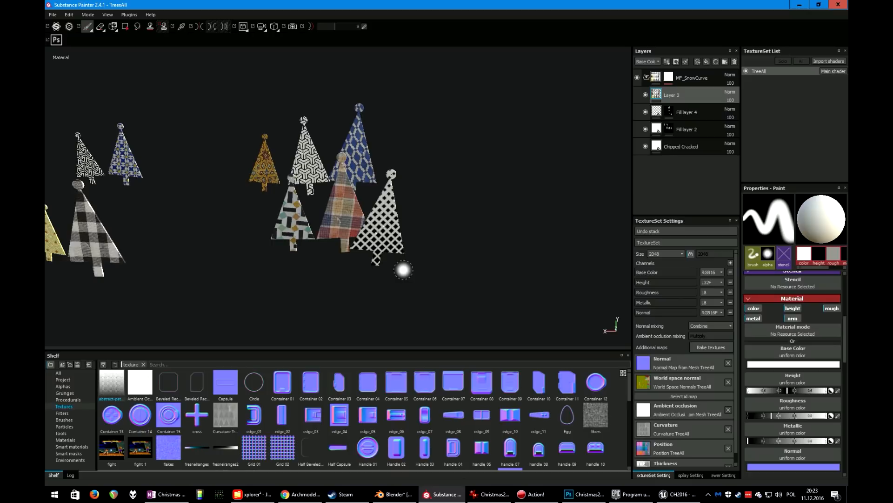
key(ctrl)
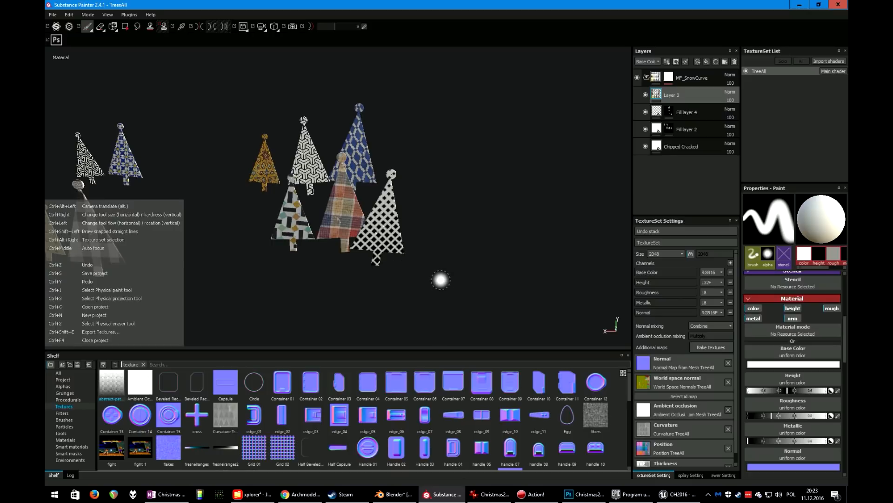
key(ctrl+z)
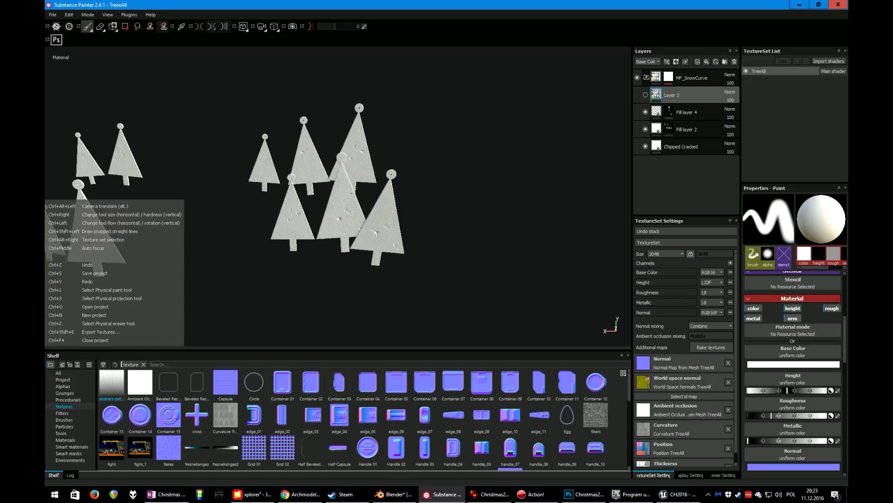
click(646, 95)
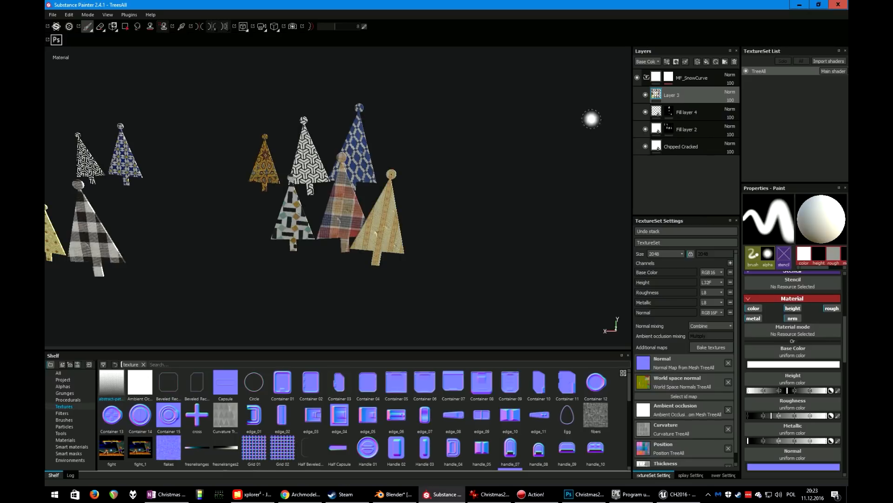
Open the recent project bombkiNew.spp, discarding the unsaved changes to the trees project
alt+drag(417, 238, 444, 251)
alt+middle_drag(279, 235, 447, 245)
alt+drag(447, 244, 416, 226)
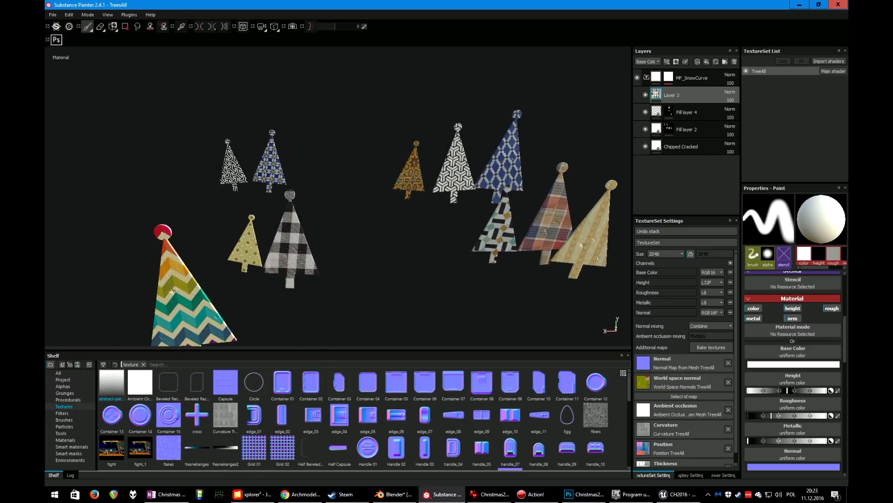
click(53, 15)
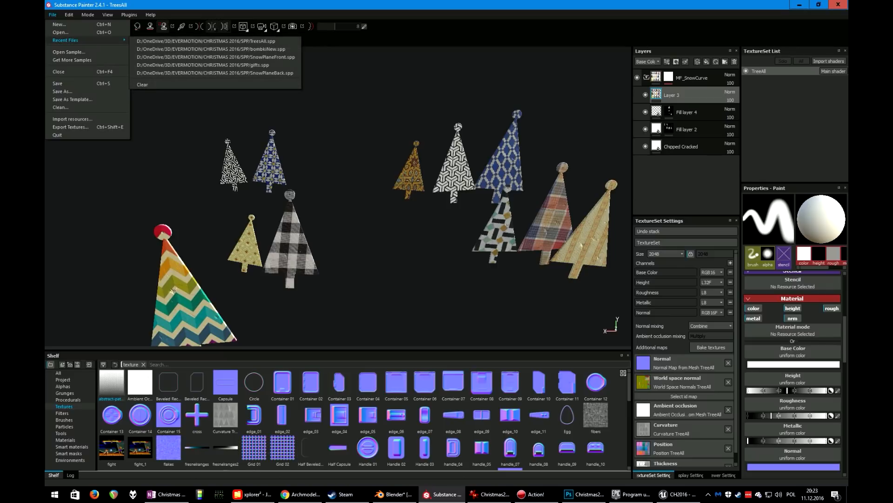
mouse_move(66, 40)
click(211, 49)
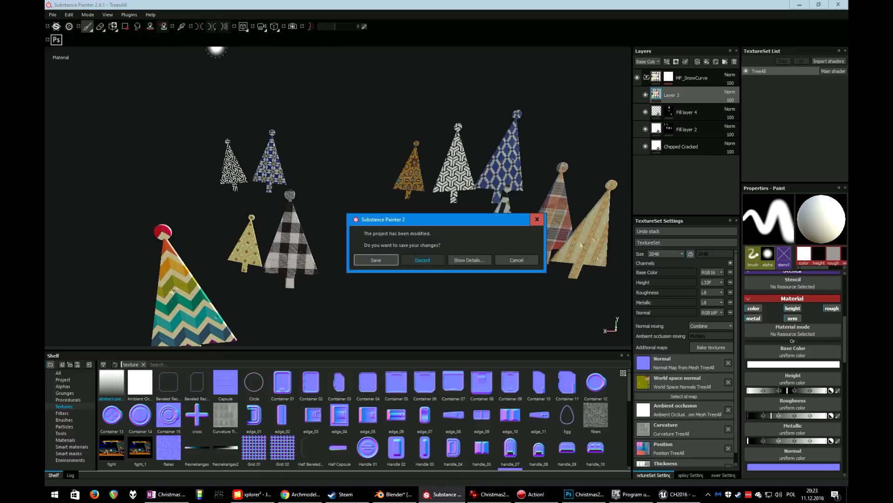
click(423, 260)
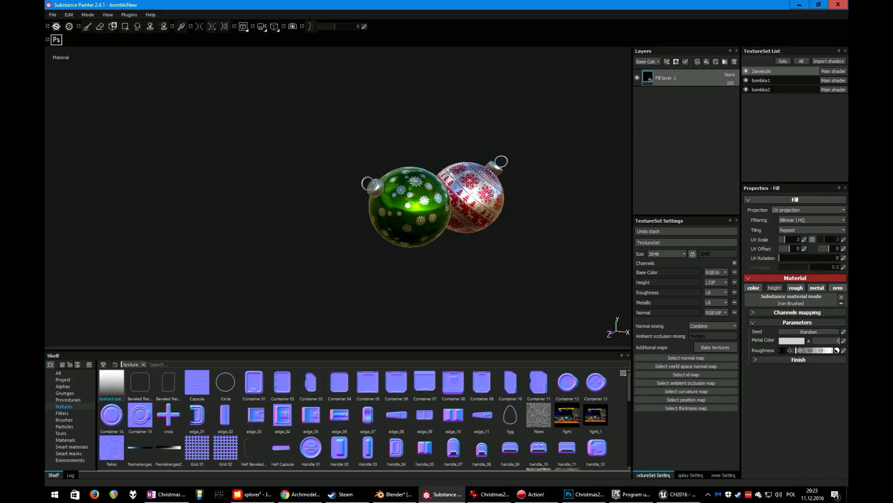
Orbit and zoom around the two textured baubles to inspect them
alt+drag(409, 210, 433, 249)
alt+middle_drag(433, 249, 323, 249)
mouse_move(324, 249)
alt+mouse_down()
mouse_move(318, 230)
mouse_move(324, 238)
alt+mouse_up()
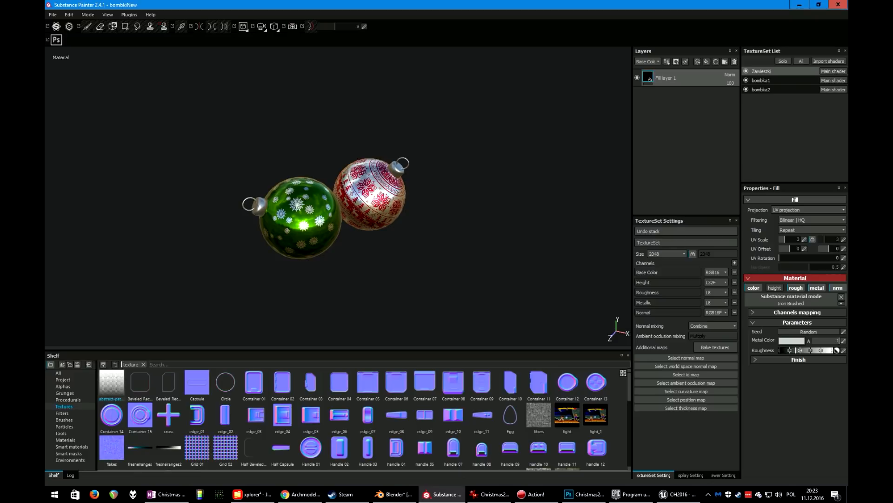
alt+right_drag(372, 200, 442, 209)
alt+drag(442, 209, 445, 188)
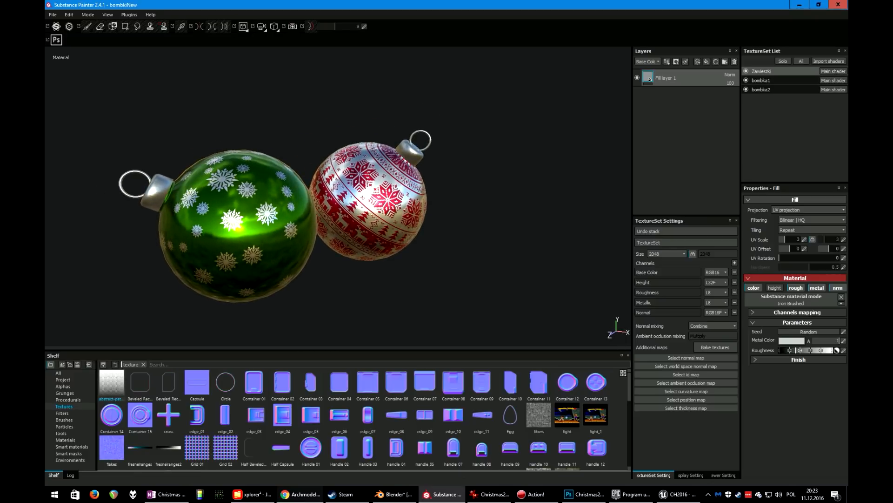
In the browser, browse the Archmodels vol. 88 items and preview Christmas decoration 30 AM88
click(300, 495)
scroll(637, 260, down, 1)
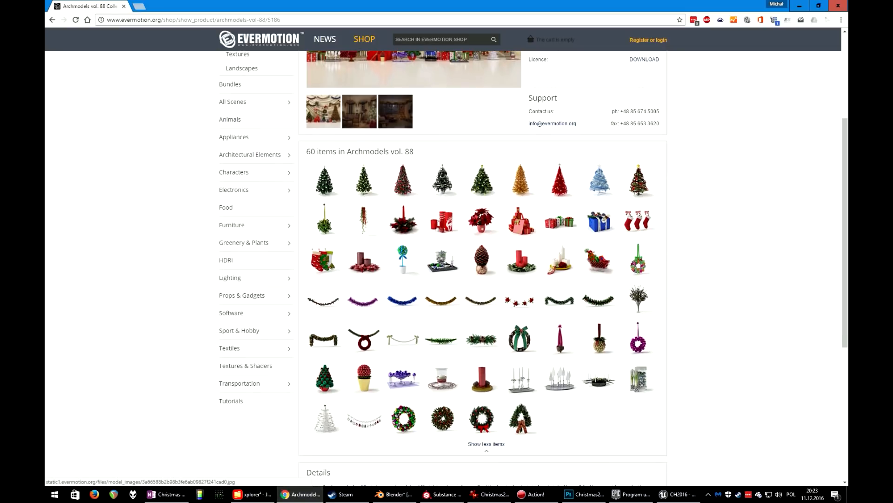
click(442, 258)
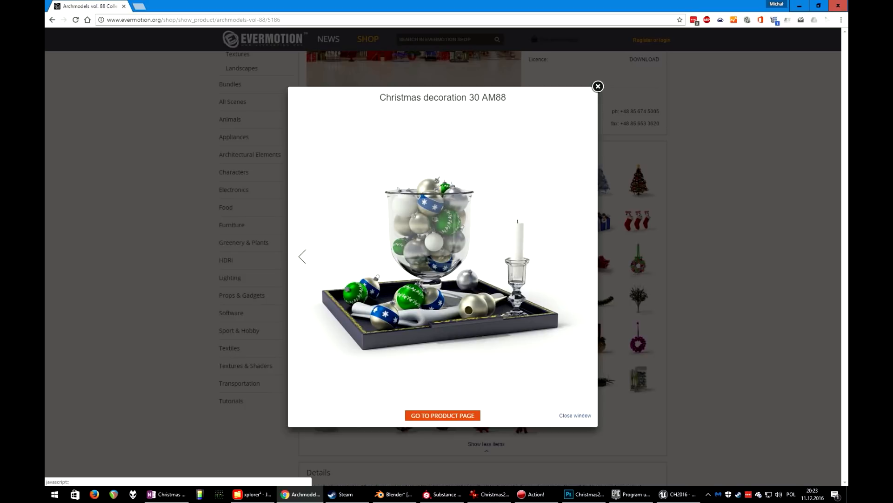
click(576, 415)
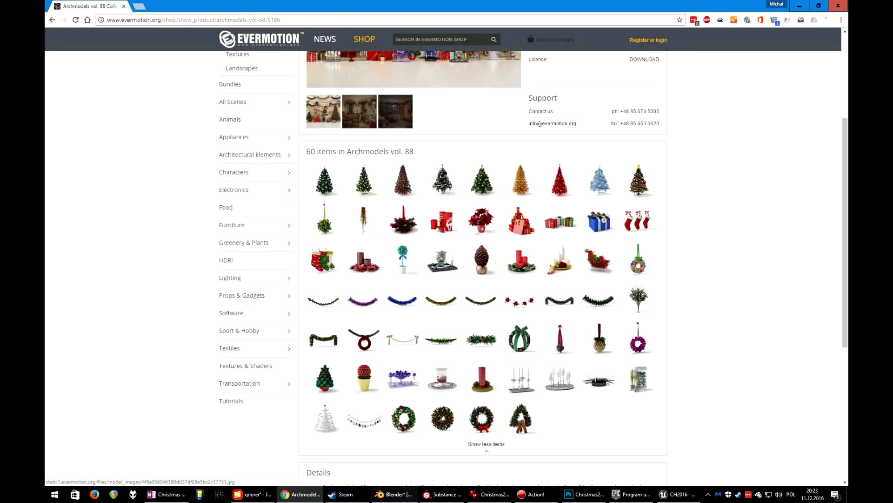
Switch to Blender, select the baubles object and enter Edit Mode, zooming in on the baubles
click(395, 494)
scroll(394, 227, up, 4)
shift+middle_drag(200, 307, 470, 226)
scroll(470, 226, up, 4)
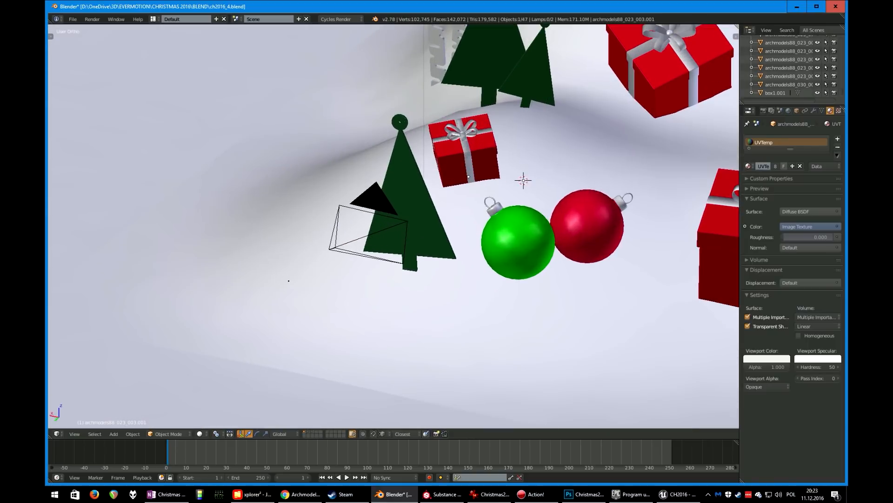
right_click(518, 242)
key(Tab)
scroll(518, 242, up, 3)
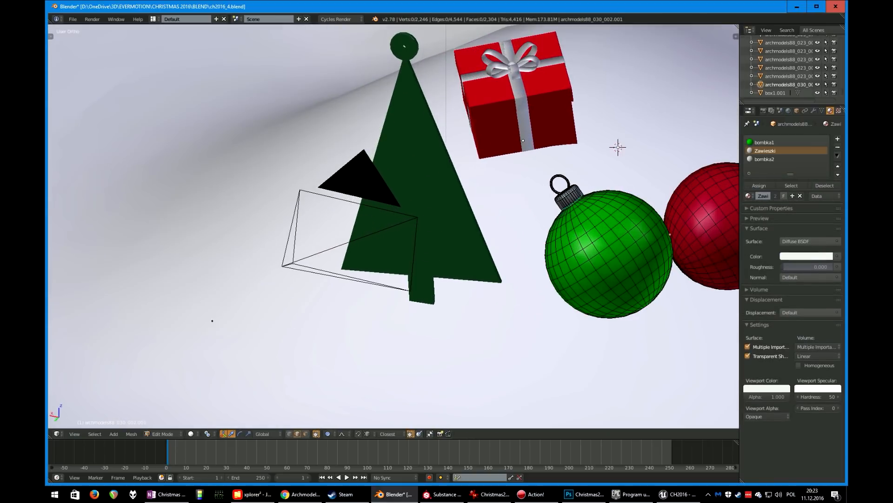
shift+middle_drag(518, 242, 252, 262)
scroll(394, 227, down, 3)
scroll(394, 227, up, 5)
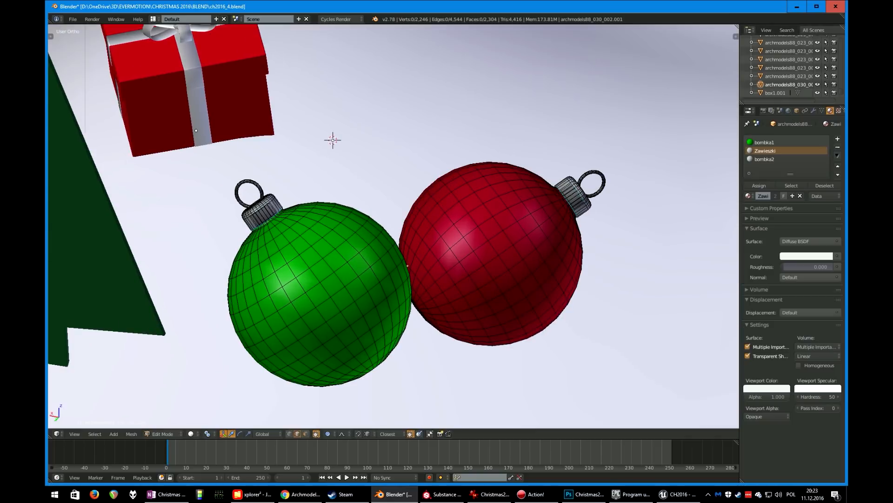
Split the viewport, turn the upper area into a UV/Image Editor and select all bauble geometry to show its UVs
drag(737, 27, 734, 170)
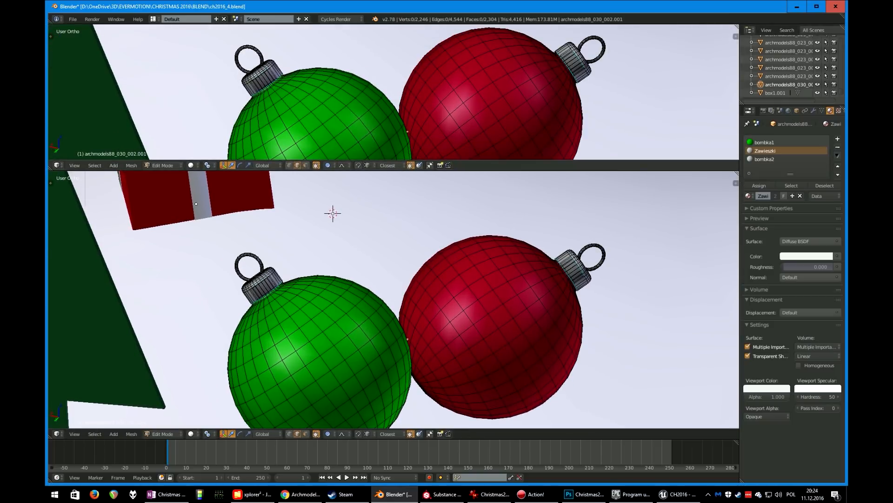
key(shift+F10)
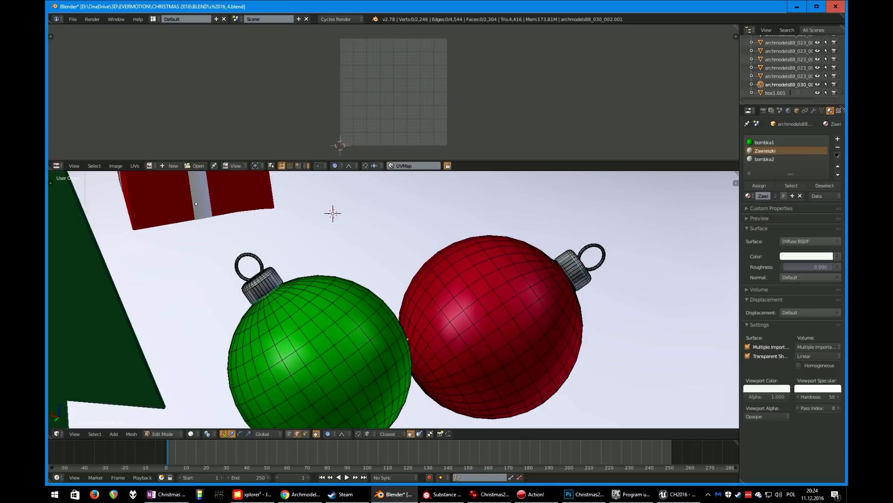
key(ctrl+Tab)
click(257, 390)
right_click(256, 387)
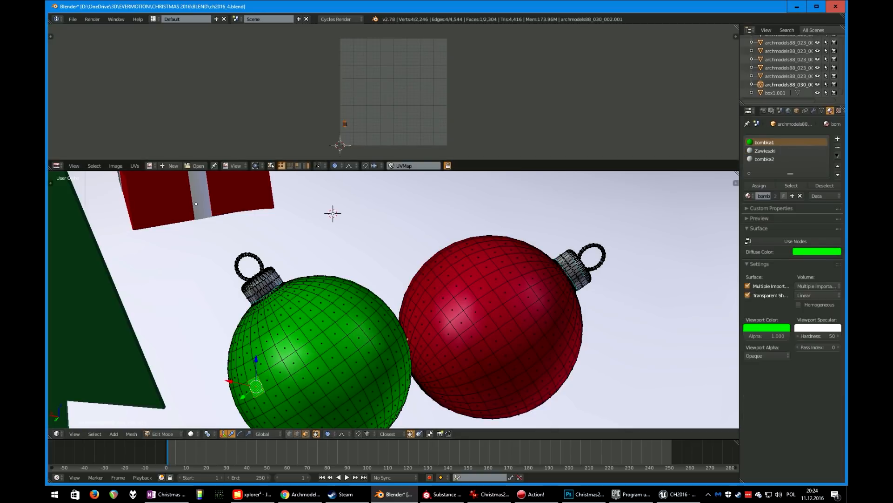
key(ctrl+l)
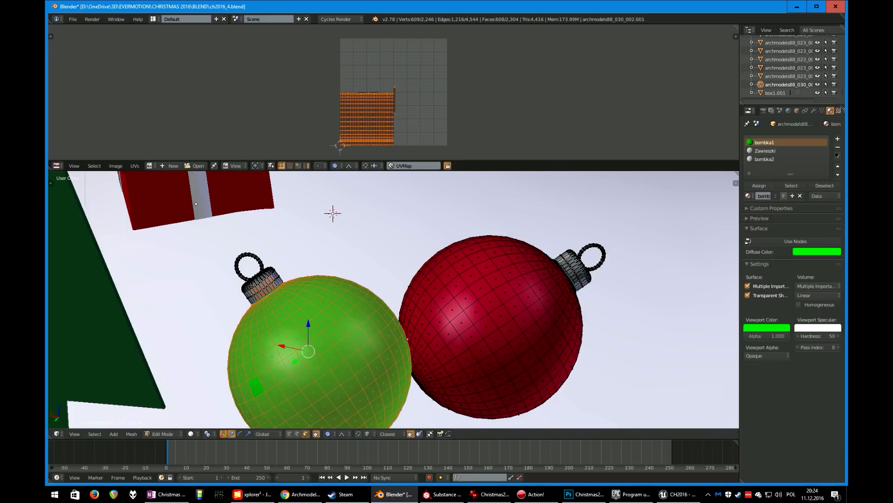
key(a)
scroll(305, 176, up, 2)
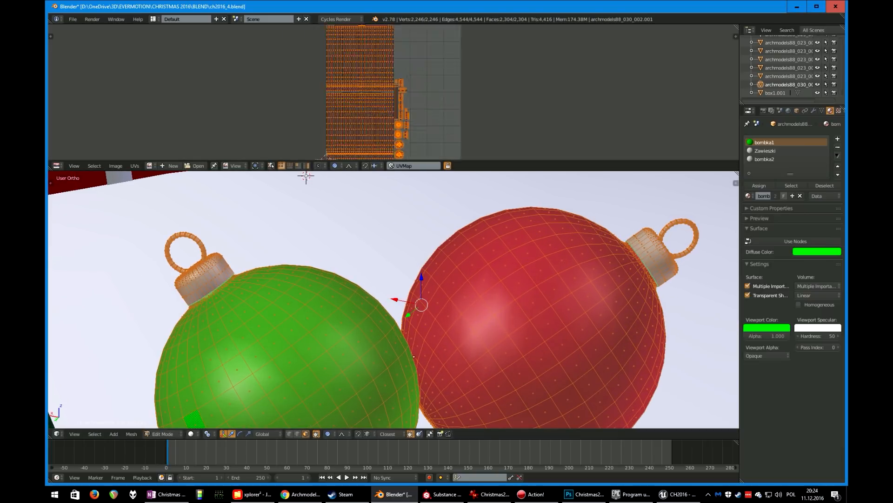
Leave Edit Mode and maximize the 3D viewport to look over the whole scene
key(Tab)
scroll(394, 300, down, 4)
scroll(394, 299, down, 5)
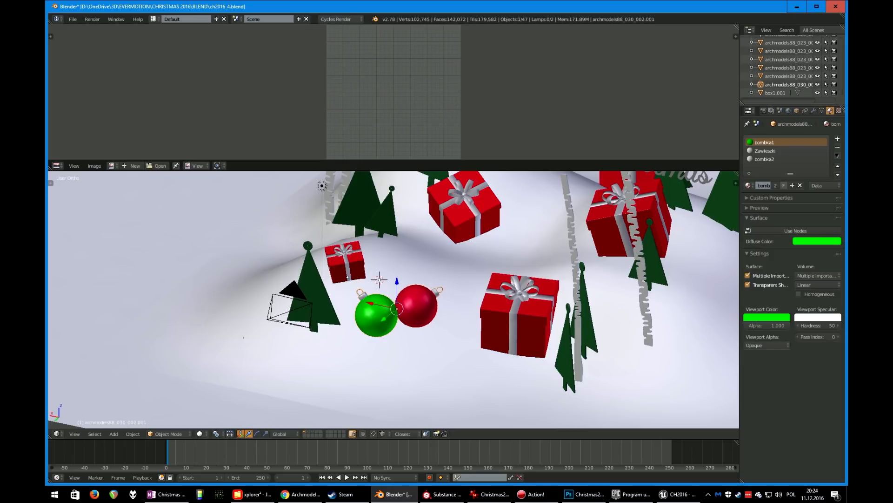
scroll(394, 300, down, 3)
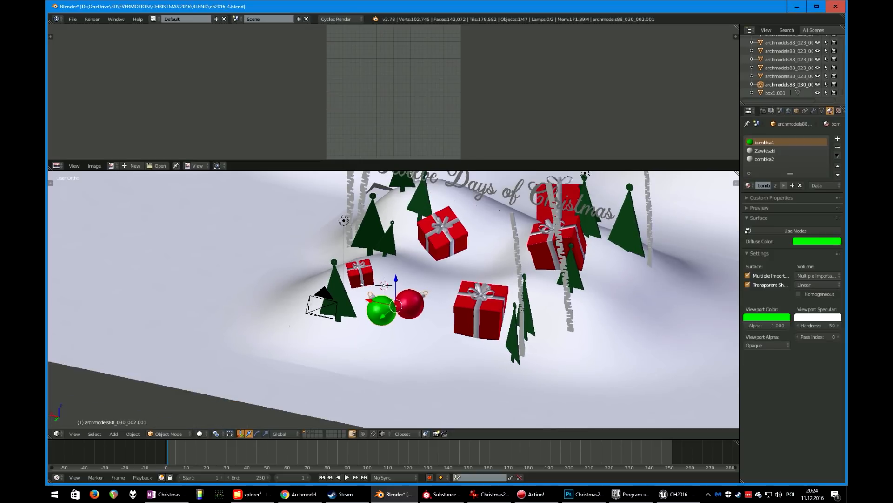
middle_drag(384, 285, 434, 299)
key(shift+space)
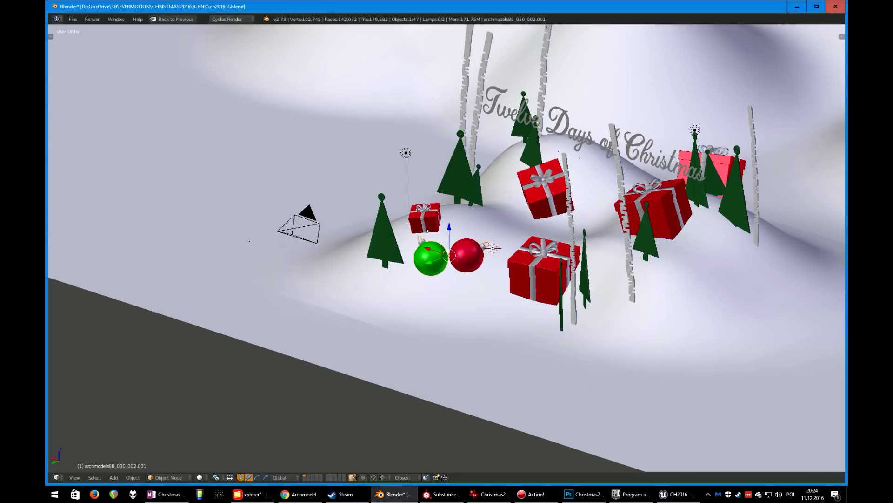
scroll(434, 299, down, 2)
middle_drag(434, 299, 385, 322)
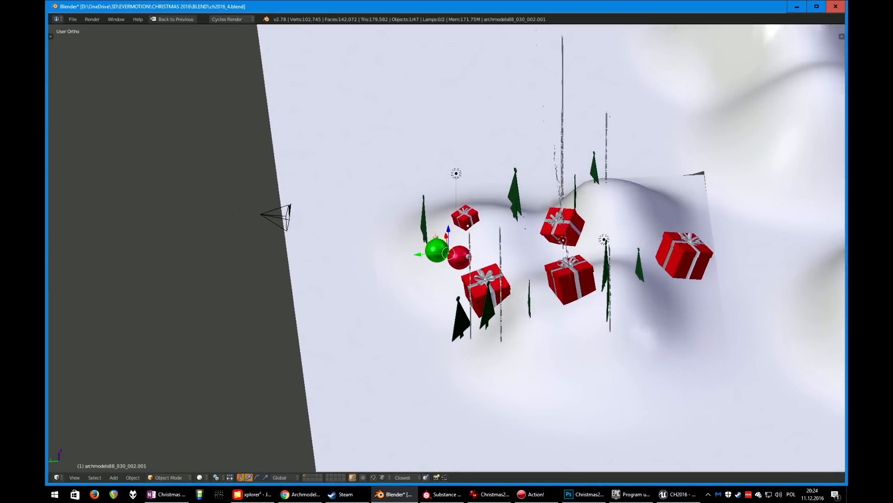
Switch to the image viewer showing the Christmas2016_prop_4.jpg reference render
click(491, 494)
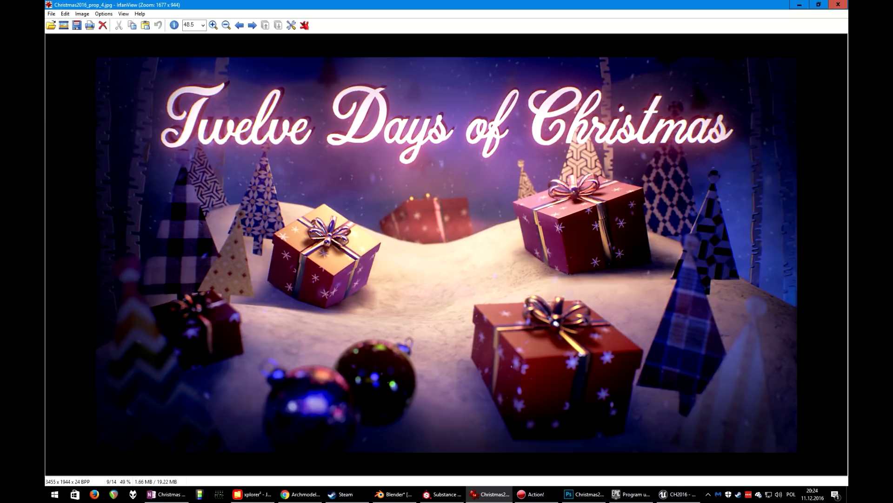
Switch to Substance Painter and select the bombka1 and then the bombka2 texture set
click(442, 494)
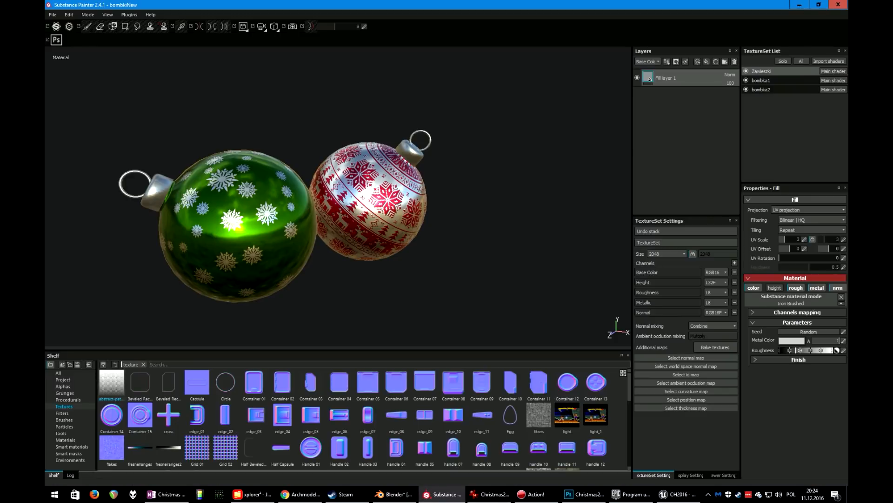
alt+drag(298, 196, 330, 214)
click(763, 81)
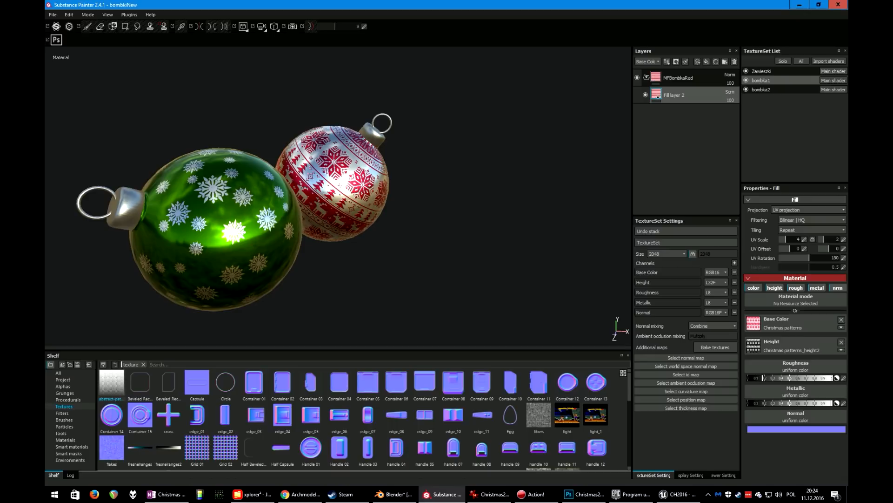
click(763, 89)
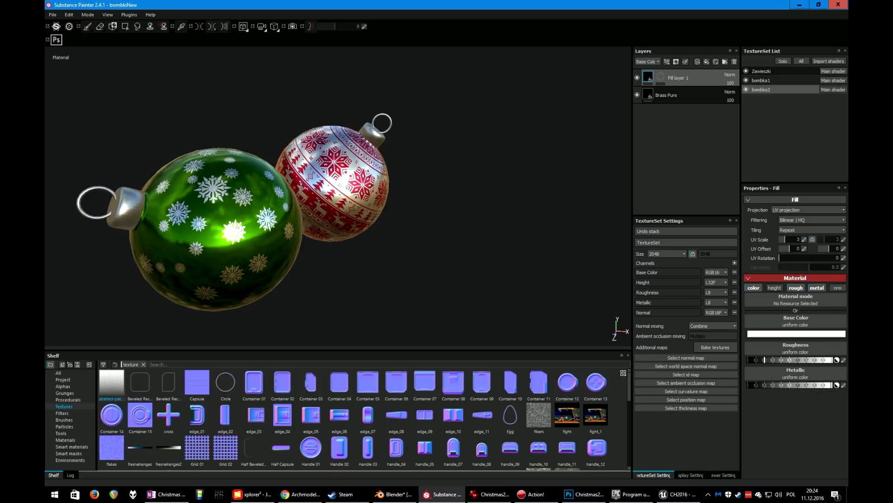
Isolate the bombka2 texture set in the viewport and orbit around the green bauble
click(746, 81)
click(747, 71)
alt+drag(280, 200, 368, 209)
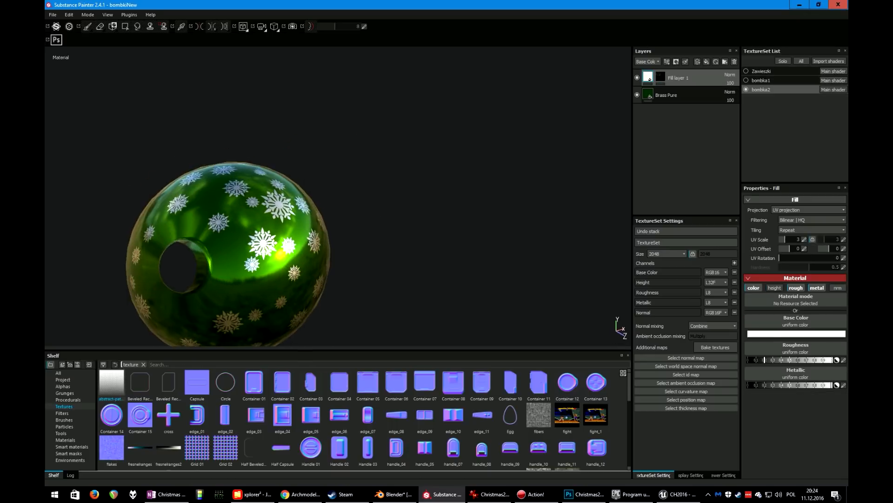
alt+middle_drag(307, 210, 279, 203)
Temporarily hide the snowflake fill layer to inspect the Brass Pure base material on the green bauble
click(667, 95)
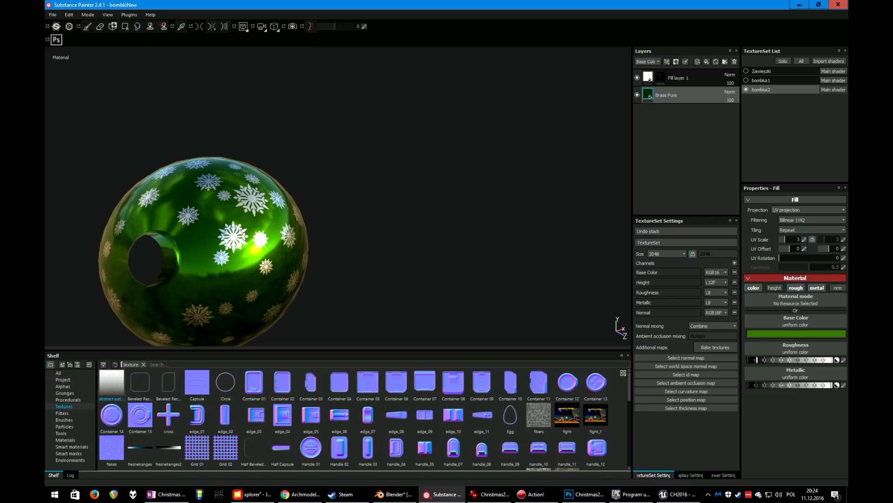
click(679, 78)
click(637, 78)
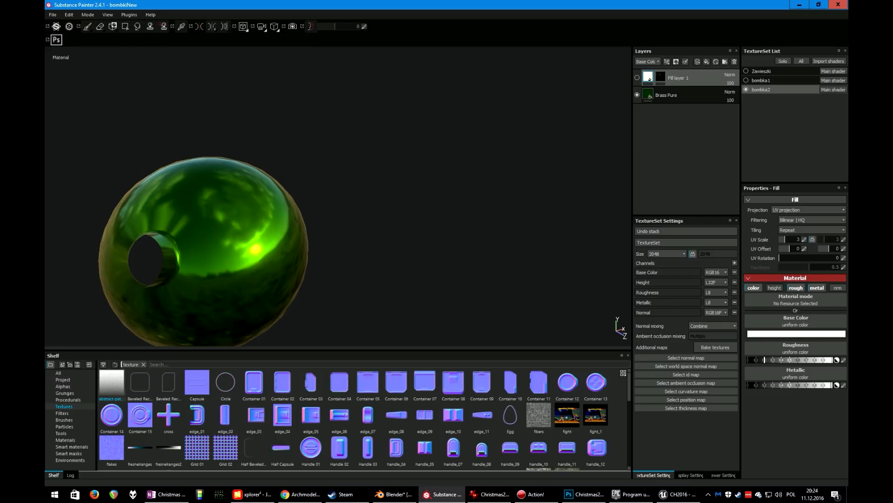
click(65, 440)
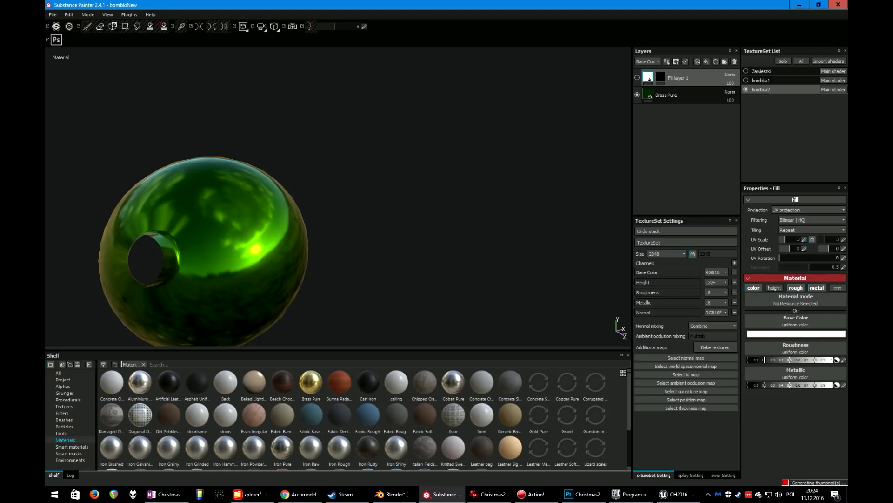
click(666, 95)
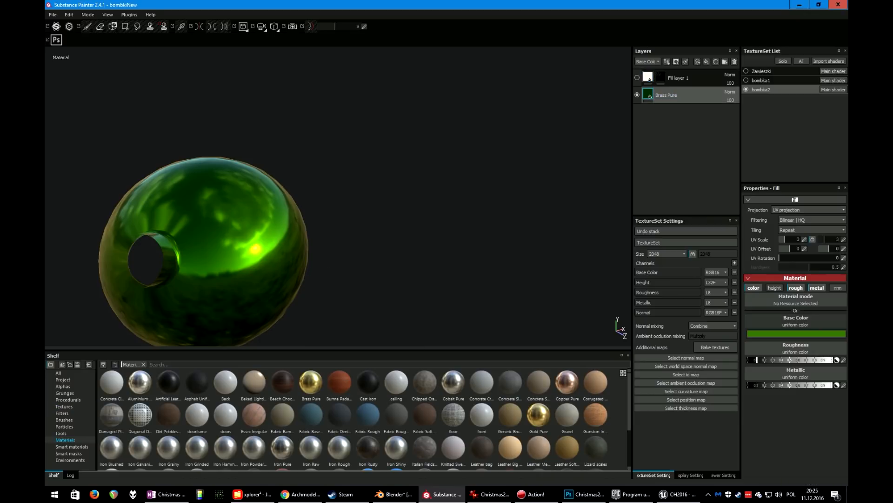
alt+drag(326, 223, 265, 218)
alt+middle_drag(266, 219, 393, 220)
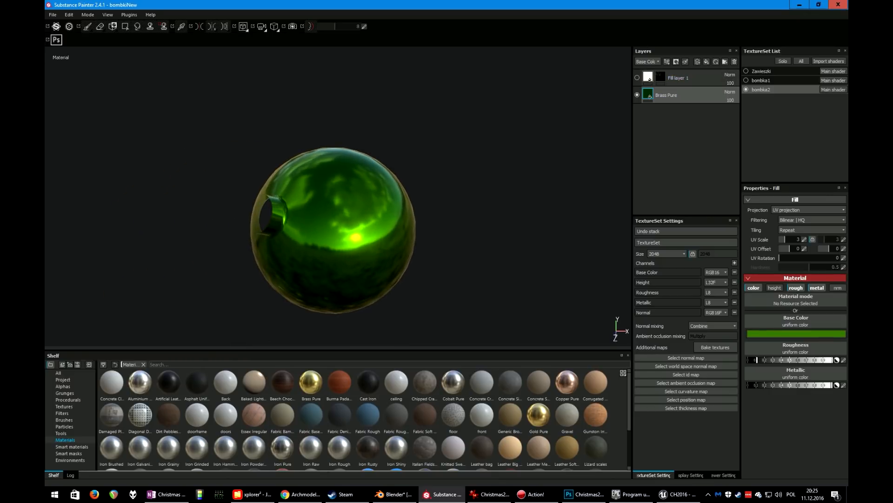
click(678, 78)
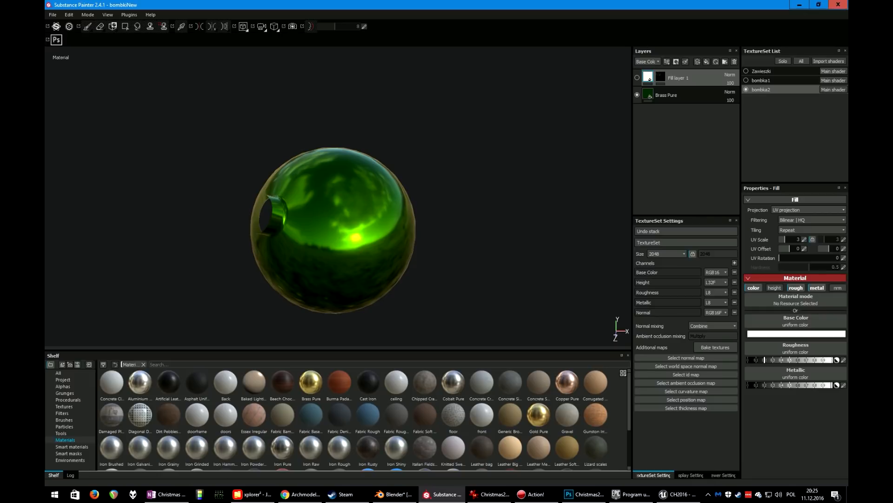
click(637, 78)
Zoom in on the green bauble and toggle the fill layer's color channel off and on to compare
alt+drag(354, 196, 368, 210)
scroll(368, 210, down, 2)
scroll(368, 210, up, 2)
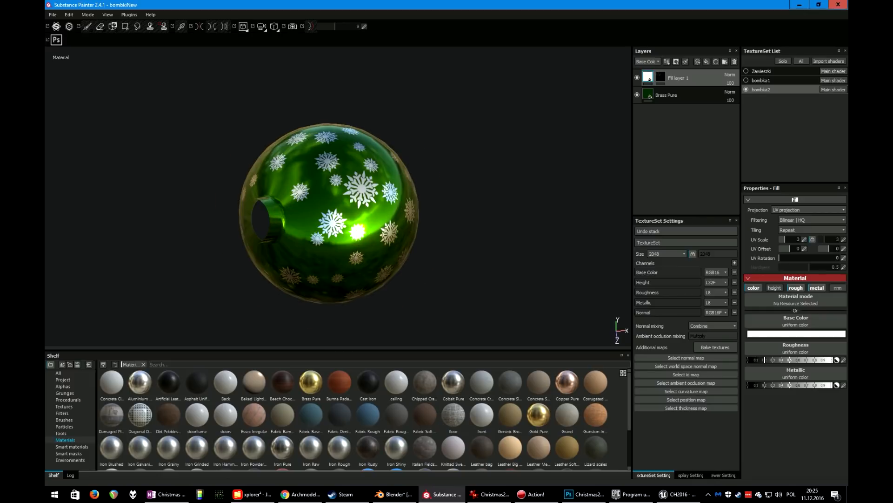
scroll(331, 209, up, 3)
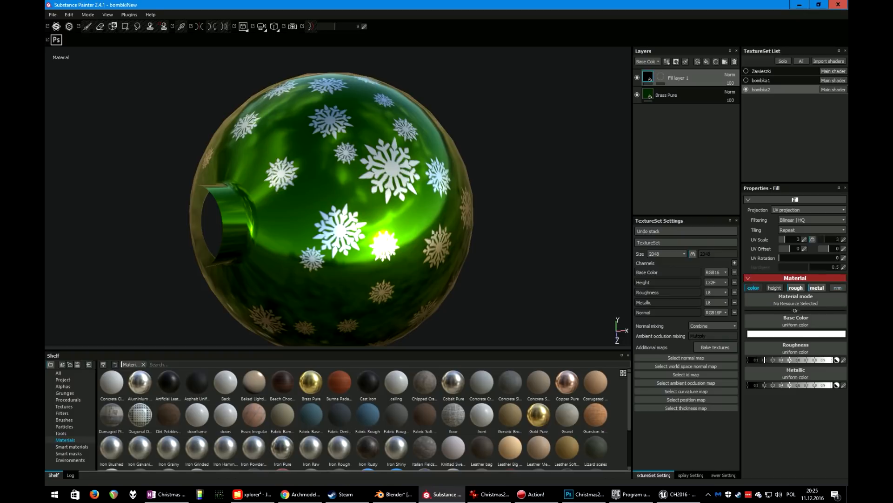
click(753, 288)
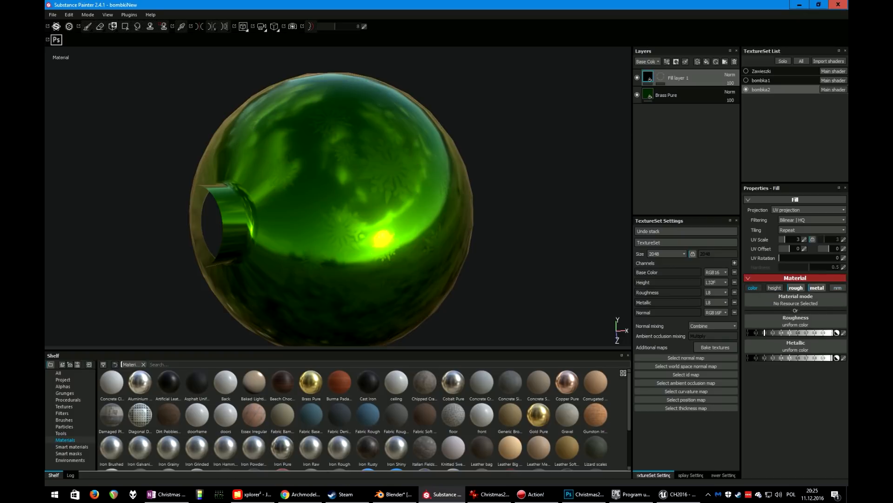
click(753, 288)
alt+drag(326, 209, 347, 212)
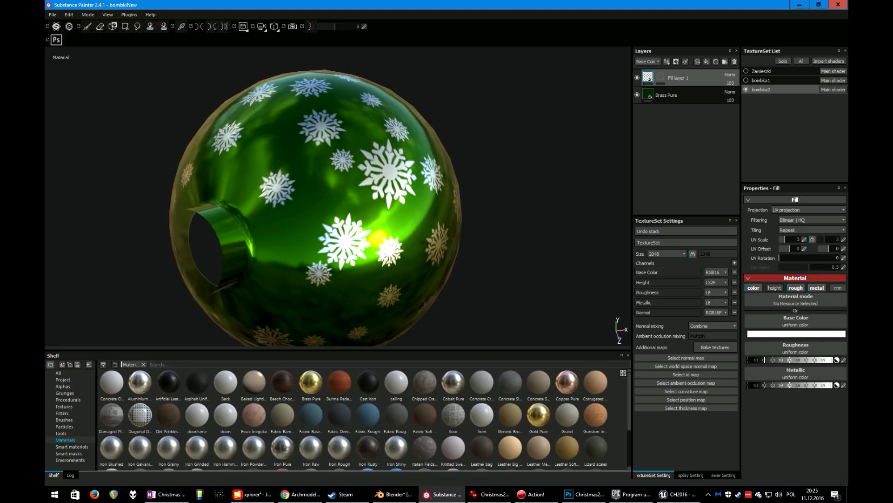
Select the fill layer's mask and set up the Paint tool with the Shape Border Circle alpha and white grayscale
click(661, 77)
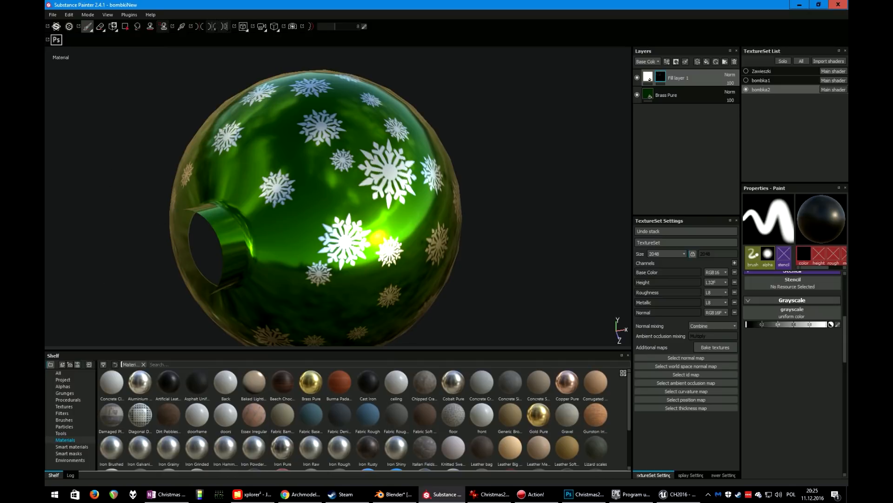
click(90, 29)
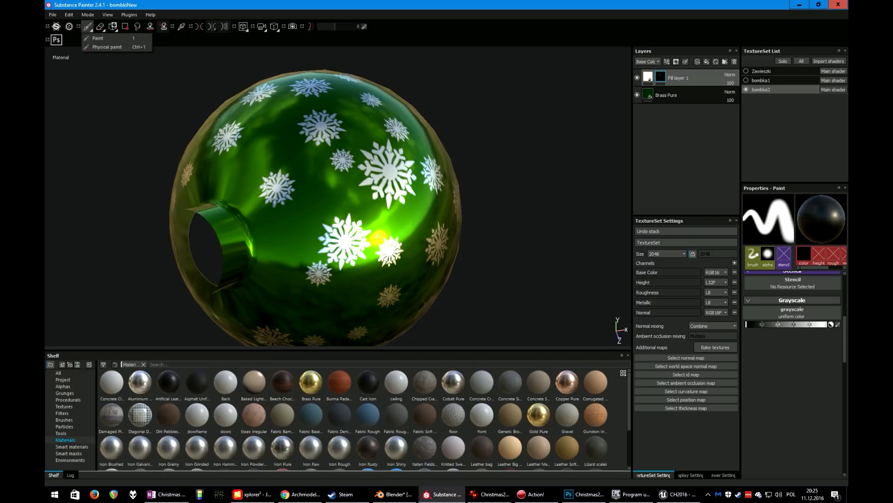
click(98, 38)
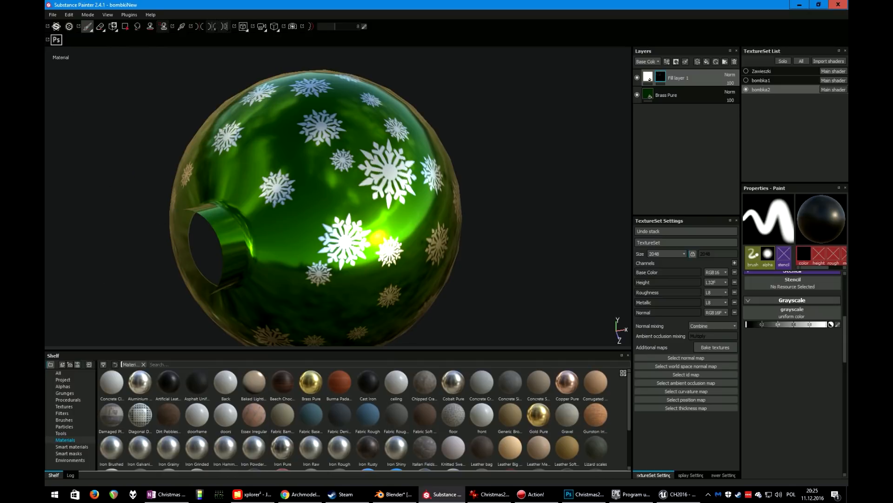
click(62, 386)
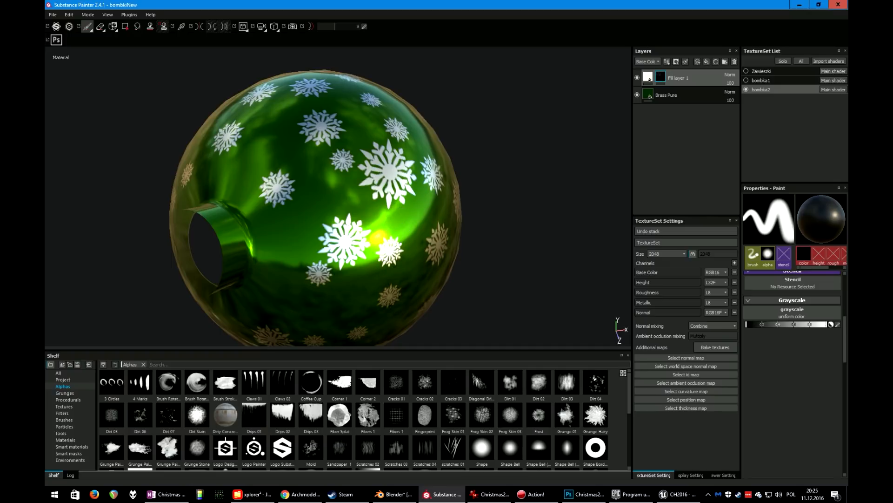
scroll(792, 326, up, 4)
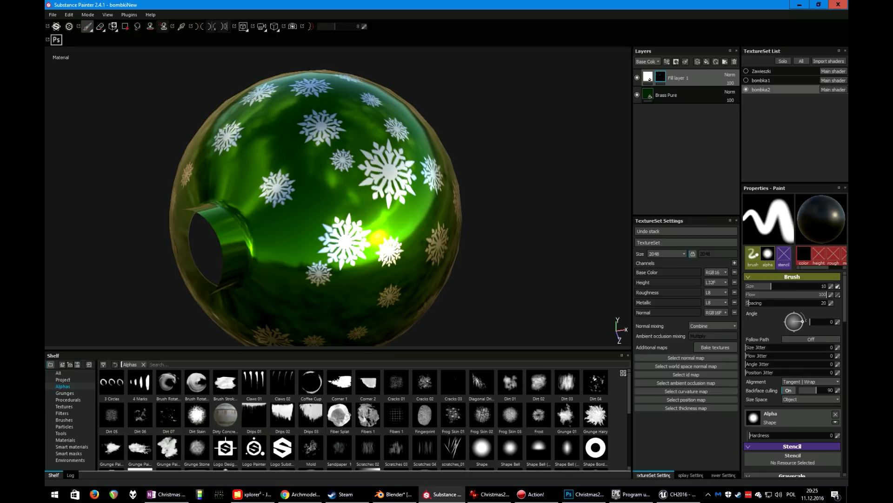
click(595, 447)
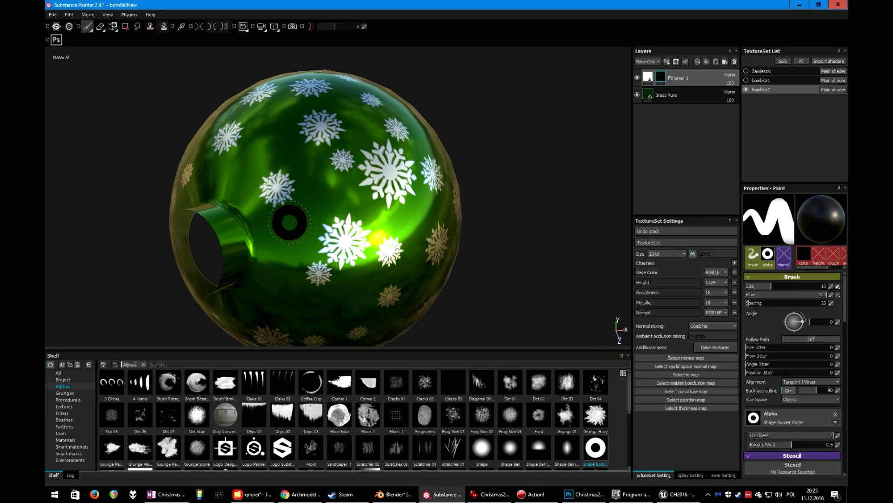
scroll(768, 394, down, 3)
scroll(793, 325, down, 3)
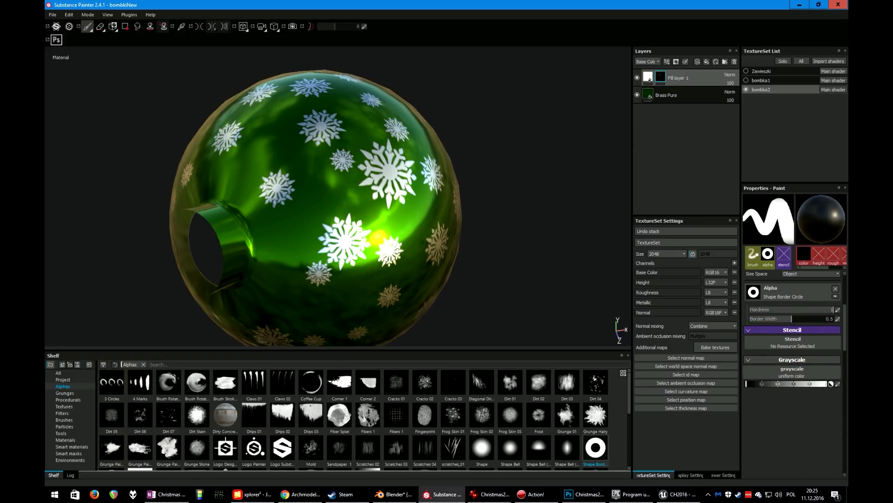
drag(810, 384, 827, 384)
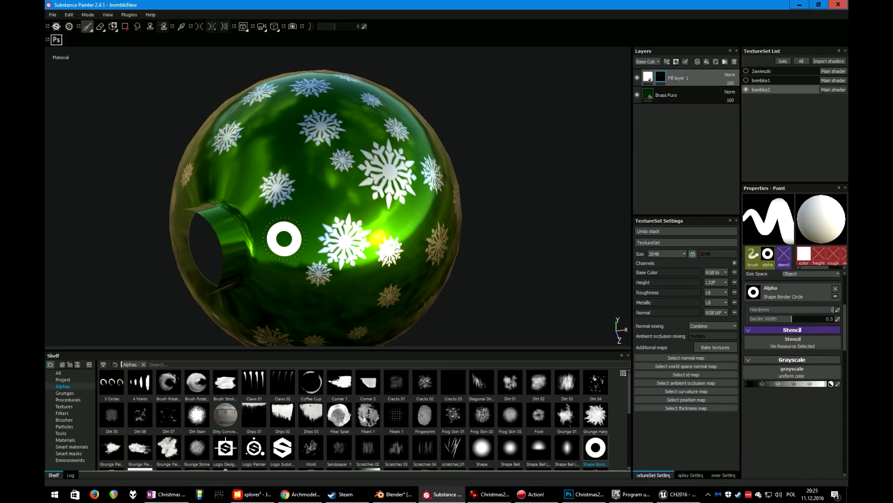
Stamp several white ring shapes onto the green bauble's fill mask
click(284, 238)
mouse_move(383, 243)
alt+mouse_down()
mouse_move(285, 241)
mouse_move(289, 201)
mouse_move(275, 163)
mouse_move(348, 221)
alt+mouse_up()
scroll(244, 148, down, 3)
click(304, 132)
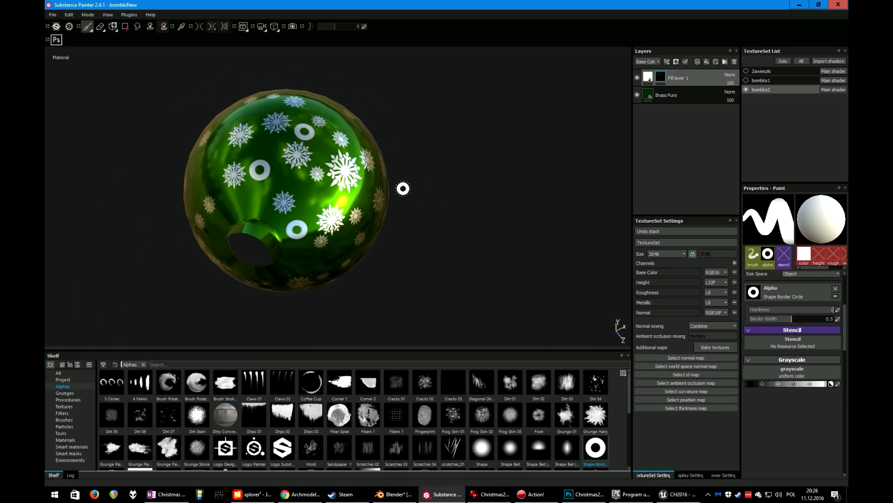
alt+middle_drag(420, 189, 358, 231)
alt+drag(359, 230, 279, 223)
alt+right_drag(280, 223, 351, 181)
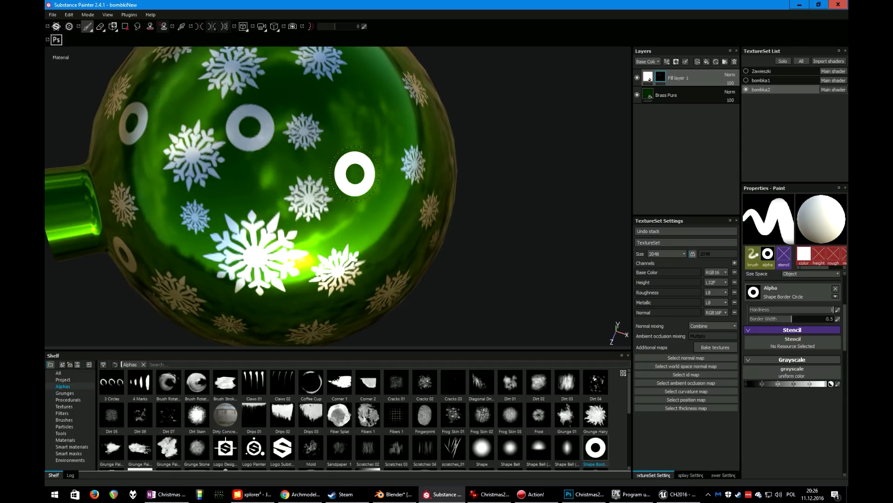
click(364, 138)
mouse_move(366, 162)
alt+mouse_down()
mouse_move(307, 154)
mouse_move(335, 148)
alt+mouse_up()
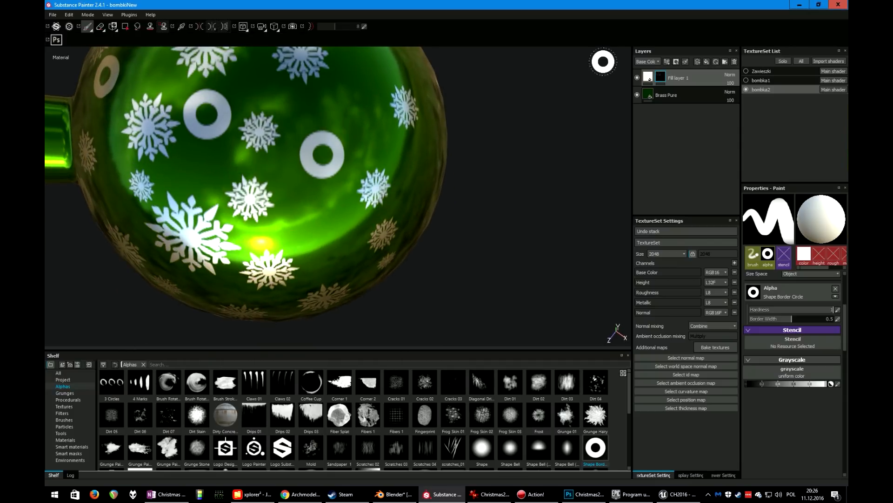
Toggle the fill layer's visibility and undo the stamped rings
click(637, 78)
click(637, 78)
alt+right_drag(447, 149, 397, 138)
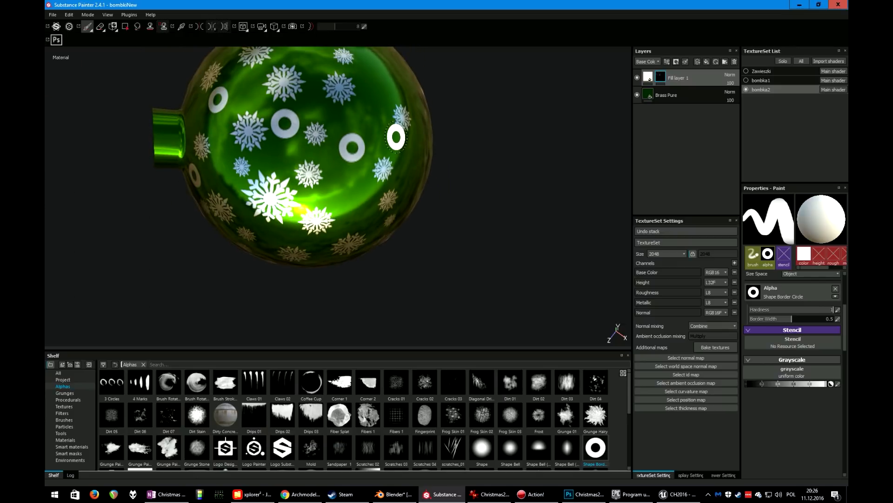
key(ctrl+z)
click(637, 78)
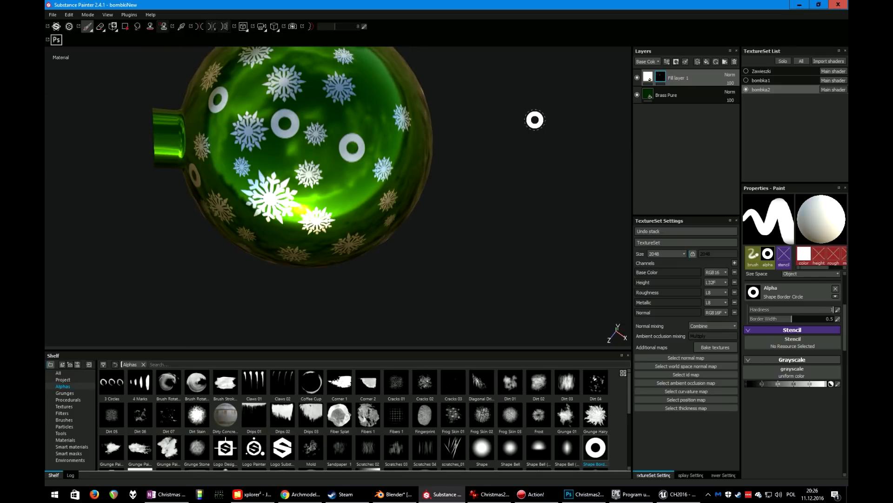
key(ctrl+z)
key(ctrl+z)
key(ctrl+z)
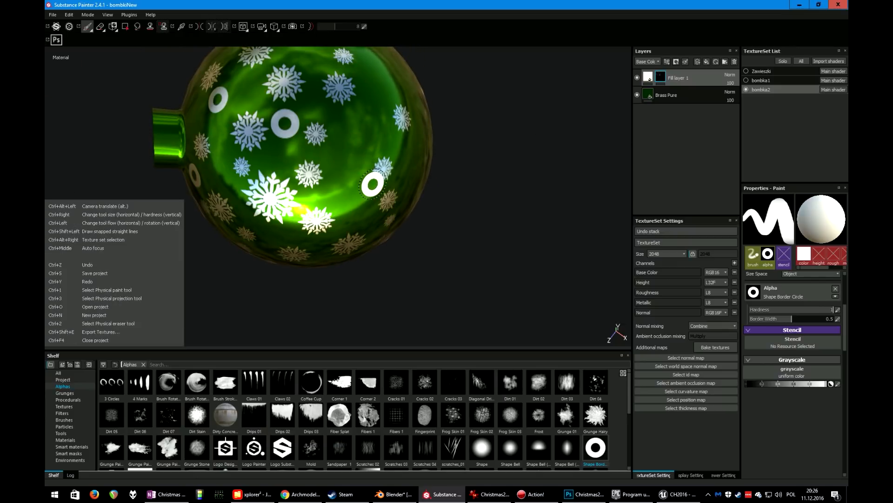
Isolate the bombka1 texture set to show the red patterned bauble
alt+drag(326, 204, 382, 209)
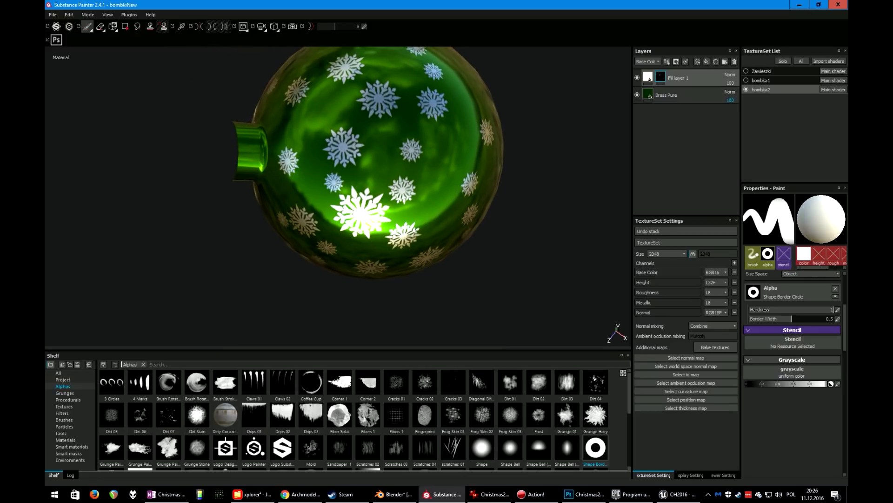
click(747, 80)
click(747, 89)
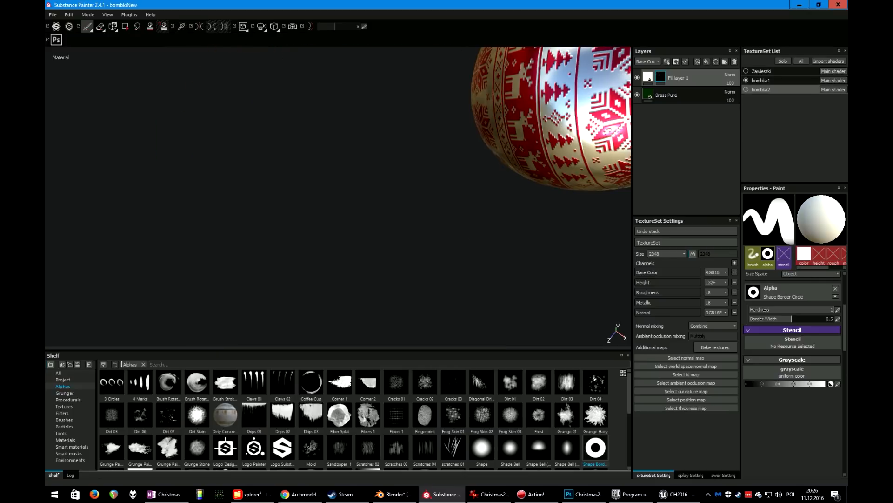
alt+drag(508, 138, 296, 254)
alt+middle_drag(297, 254, 327, 257)
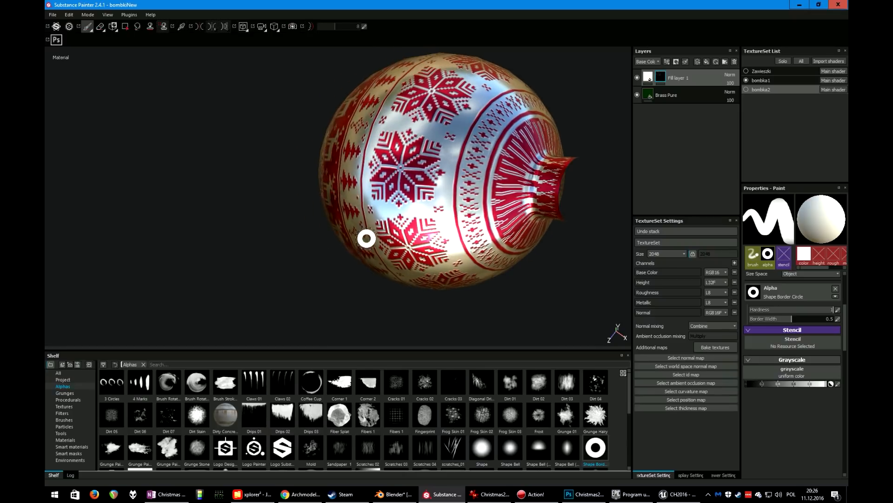
Select the bombka1 texture set and orbit and zoom around the red bauble to inspect its pattern
alt+drag(367, 237, 476, 188)
alt+middle_drag(476, 188, 419, 180)
alt+drag(420, 179, 381, 230)
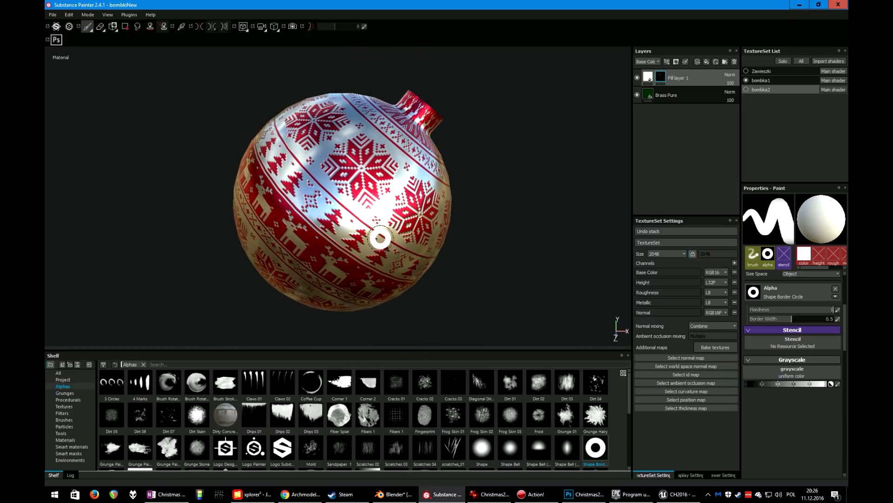
click(761, 80)
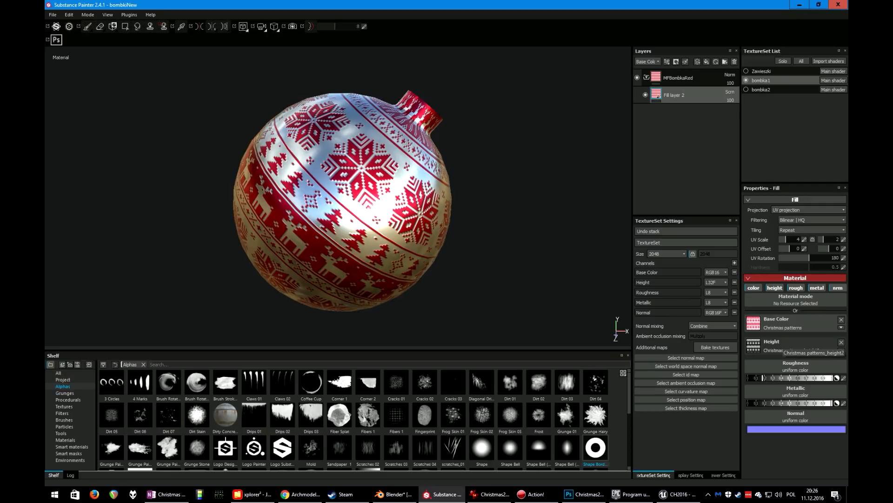
mouse_move(342, 201)
alt+mouse_down()
mouse_move(372, 219)
mouse_move(344, 207)
alt+mouse_up()
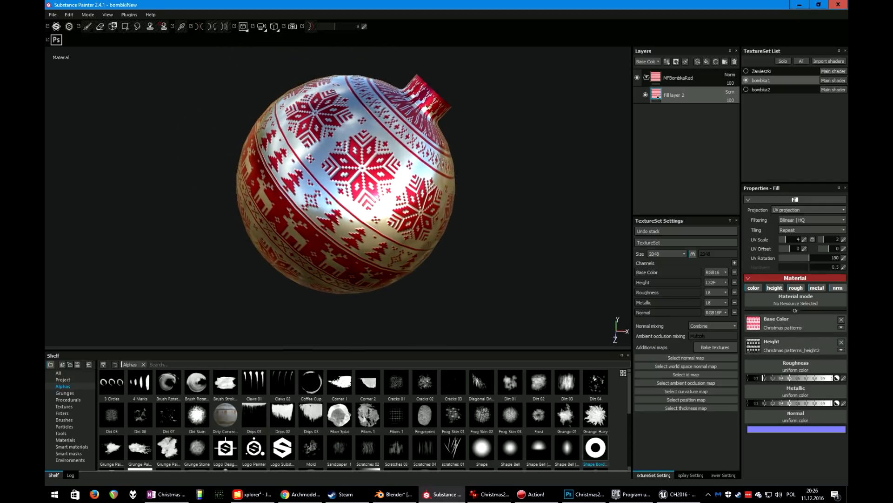
scroll(342, 200, up, 5)
scroll(342, 200, down, 5)
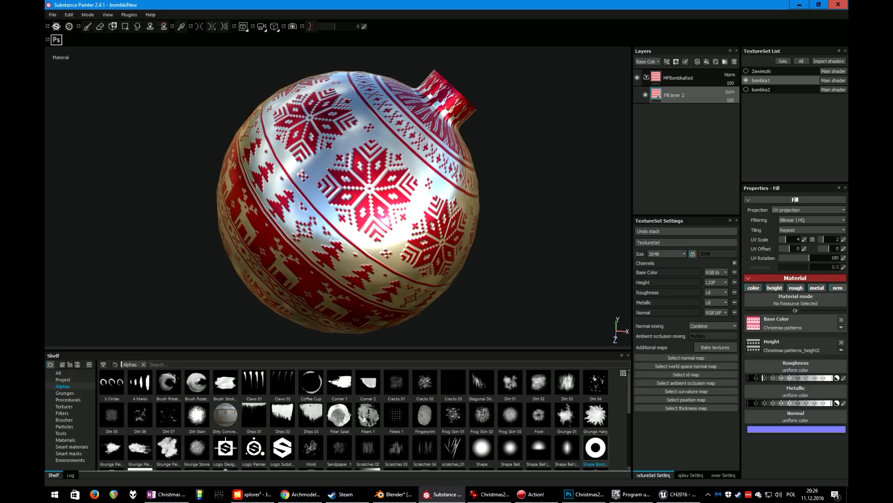
Show the green bauble and hanger texture sets alongside the red bauble and select the Zawieszki hanger texture set
mouse_move(342, 200)
alt+mouse_down()
mouse_move(339, 163)
mouse_move(372, 201)
mouse_move(347, 158)
mouse_move(351, 193)
alt+mouse_up()
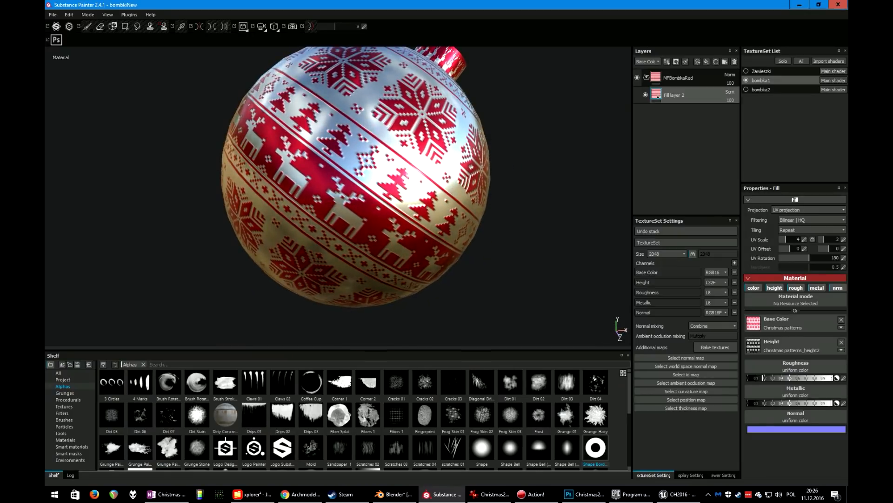
scroll(421, 228, down, 3)
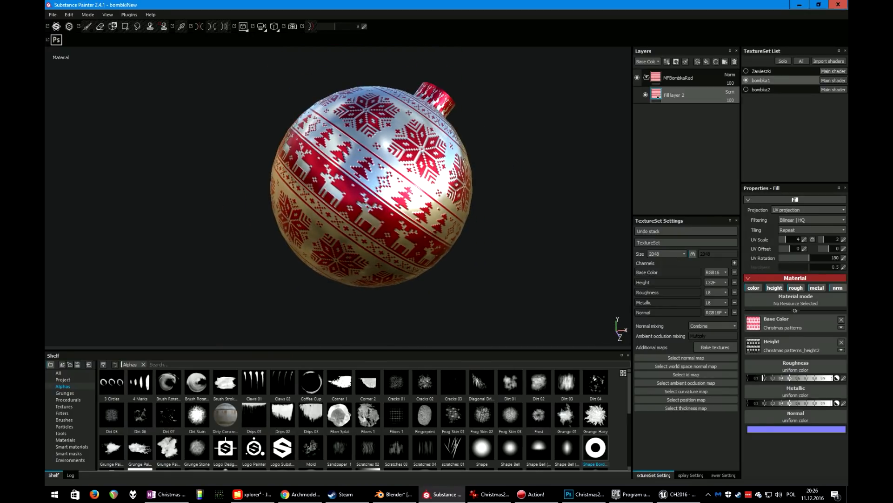
click(747, 89)
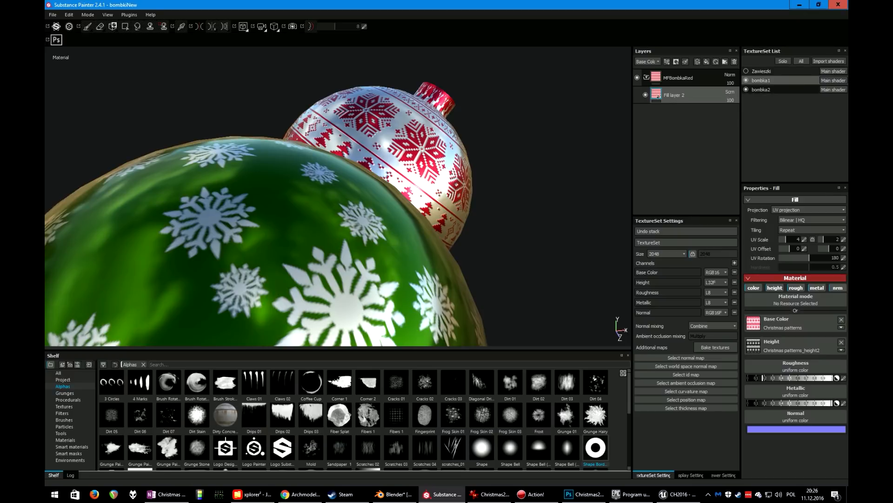
click(746, 71)
scroll(354, 195, down, 4)
alt+drag(353, 195, 318, 168)
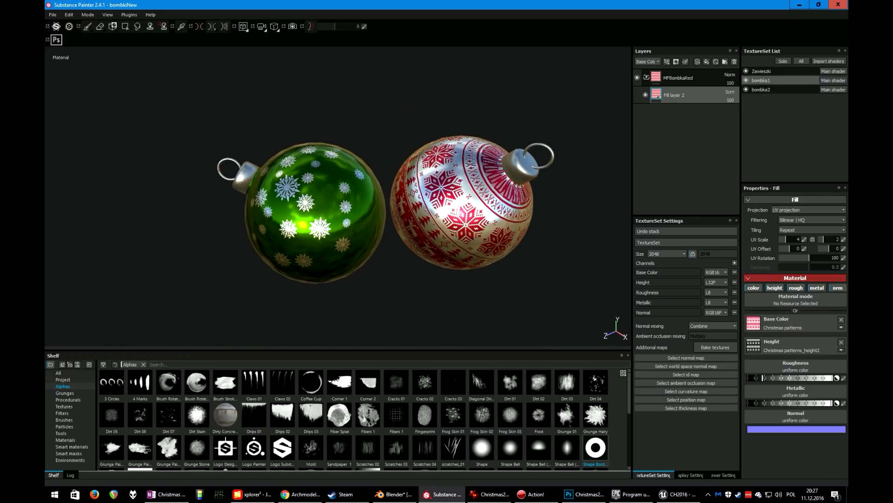
click(761, 71)
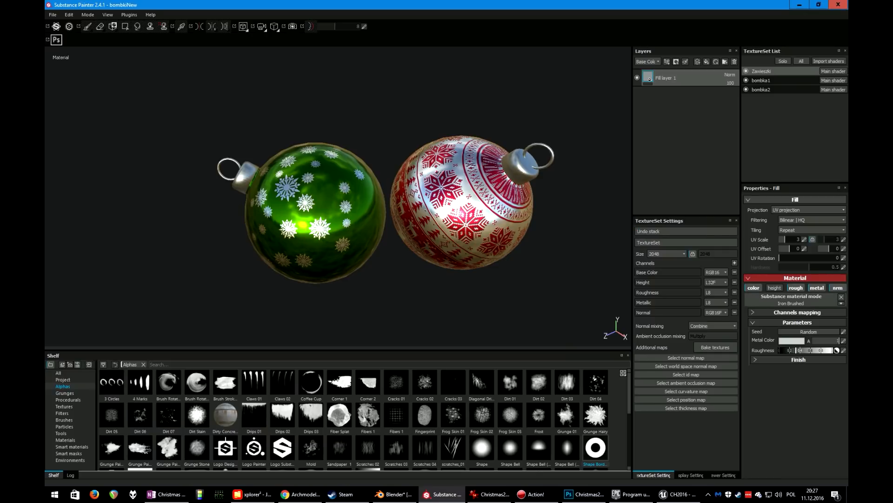
alt+drag(326, 186, 367, 197)
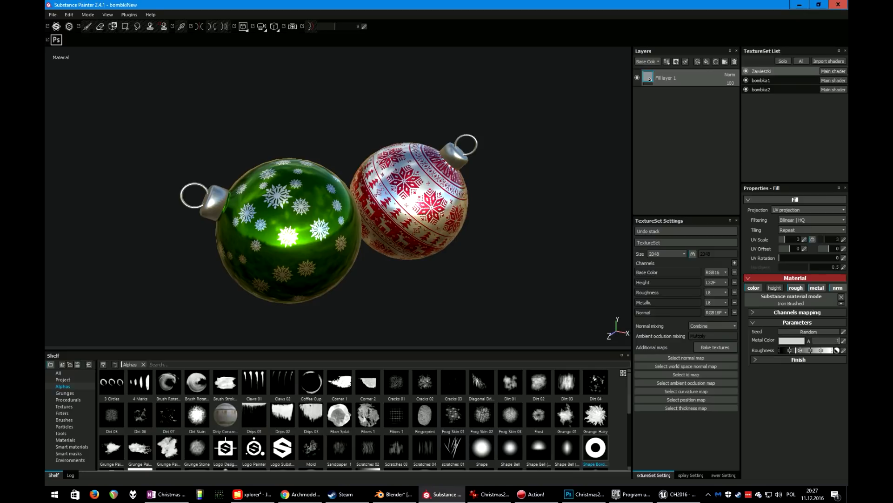
Open the recent project SnowPlaneFront.spp, discarding the unsaved changes to the baubles project
click(53, 15)
mouse_move(65, 40)
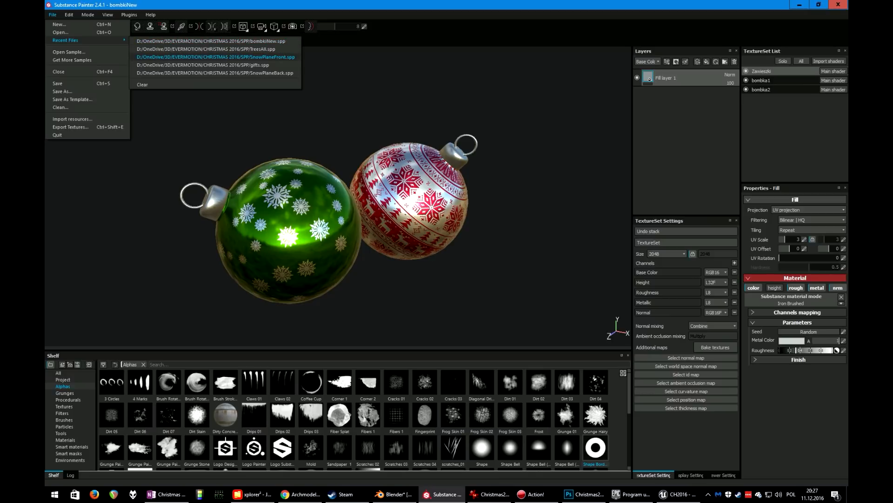
click(215, 57)
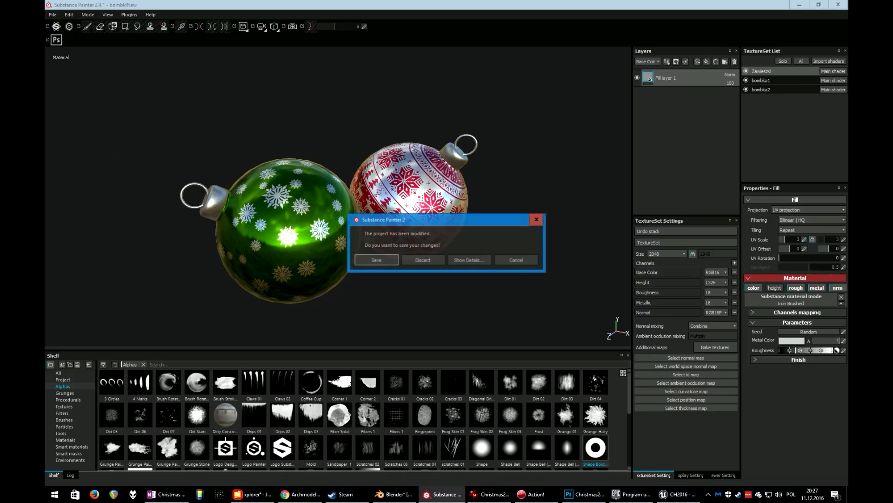
click(424, 259)
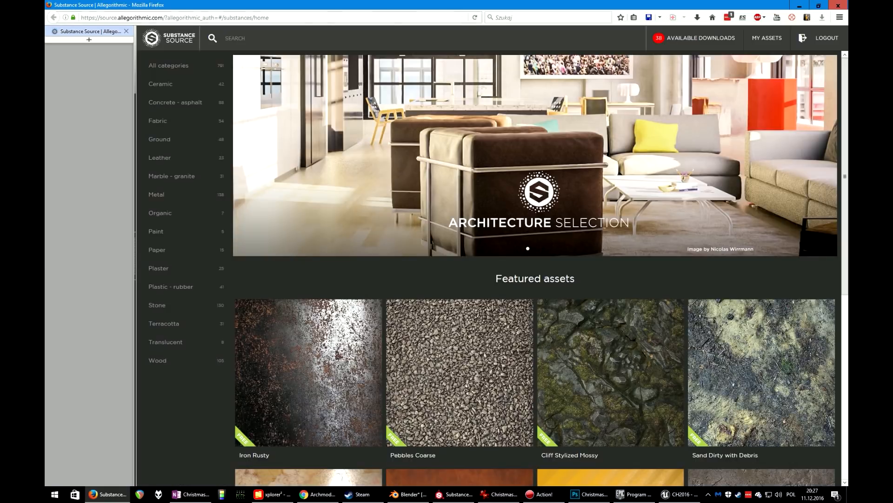
In the browser, search Substance Source for snow and preview the Thick Snow Cover material
text(snow)
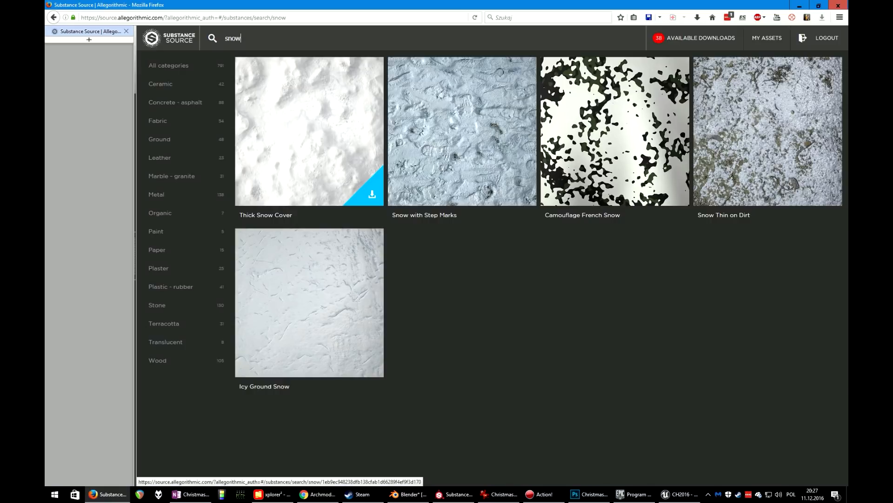
click(310, 131)
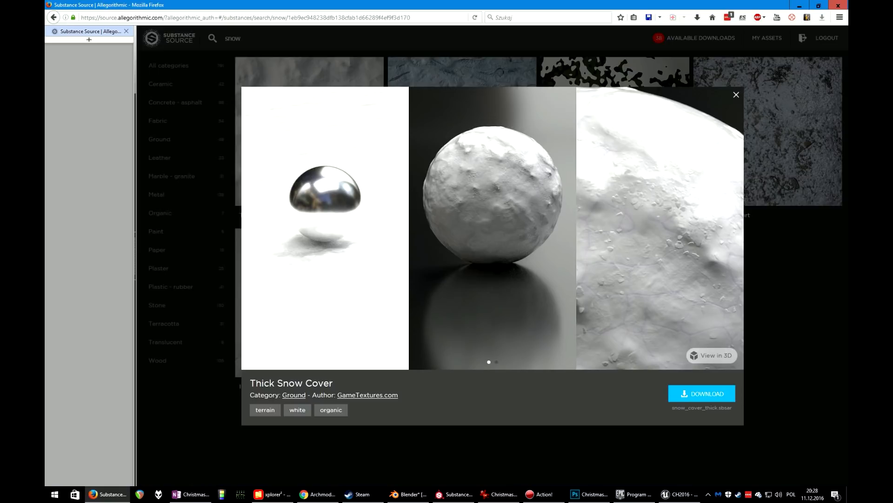
click(736, 95)
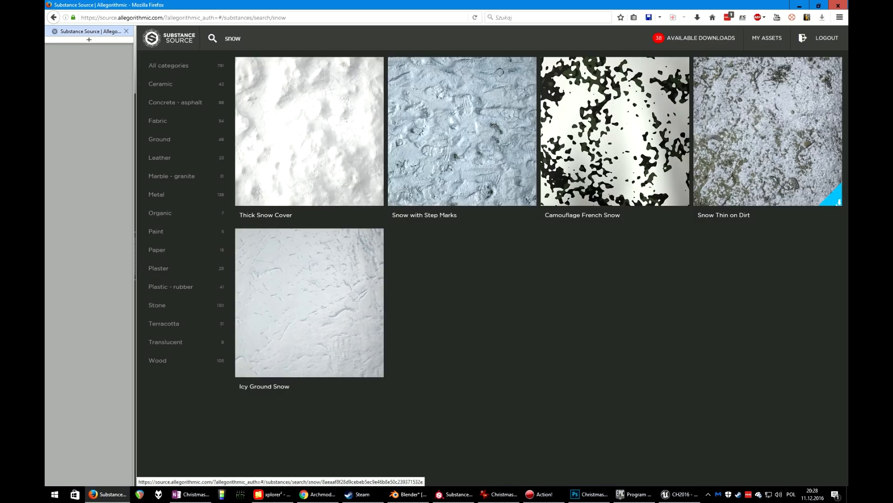
Return to Substance Painter and hide Fill layer 1 and Fill layer 2 on the snow plane
click(453, 494)
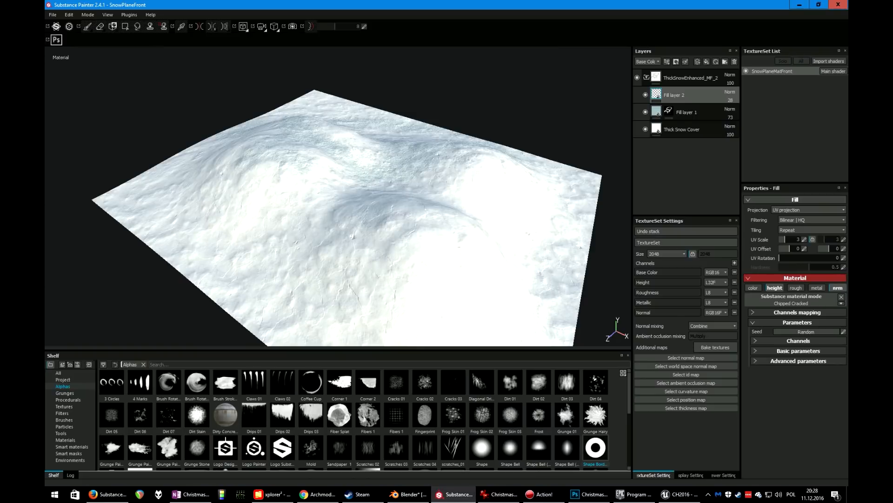
click(645, 112)
click(646, 95)
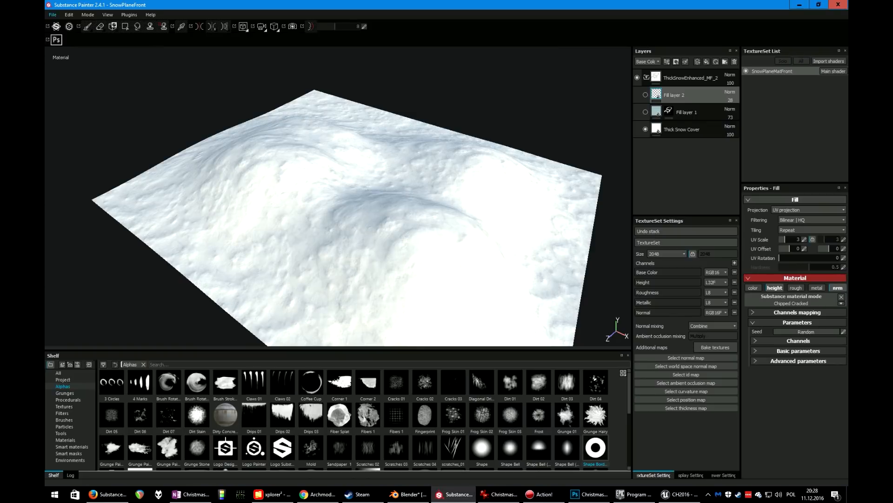
shift+right_drag(325, 200, 433, 200)
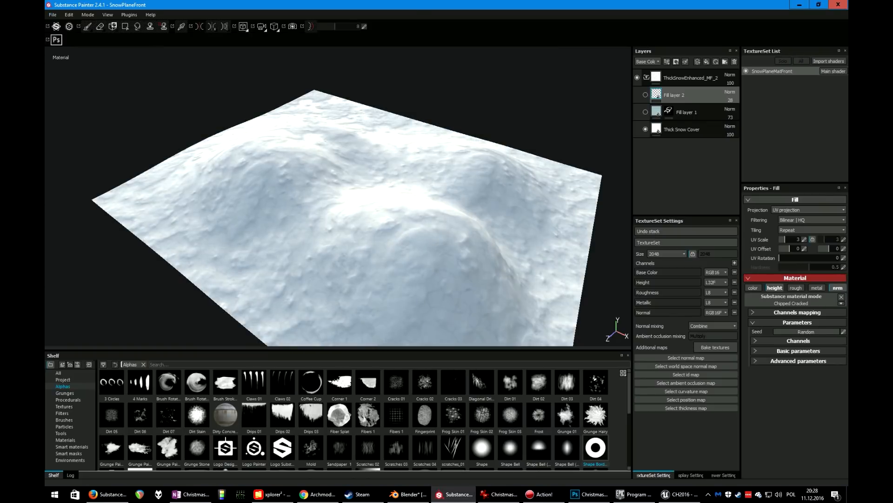
mouse_move(433, 200)
alt+mouse_down()
mouse_move(363, 228)
mouse_move(390, 210)
alt+mouse_up()
In Blender, select the snow plane, isolate it in local view and inspect its mesh in Edit Mode, then return to Substance Painter
click(408, 494)
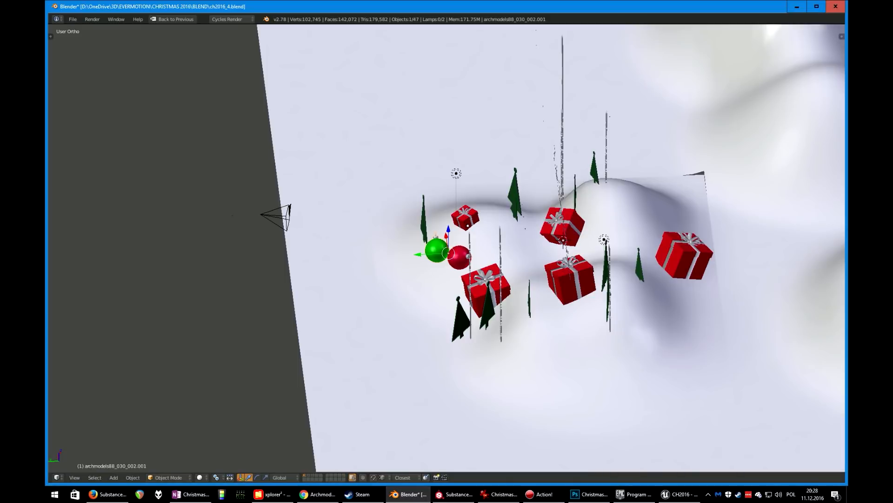
right_click(526, 344)
scroll(526, 344, down, 2)
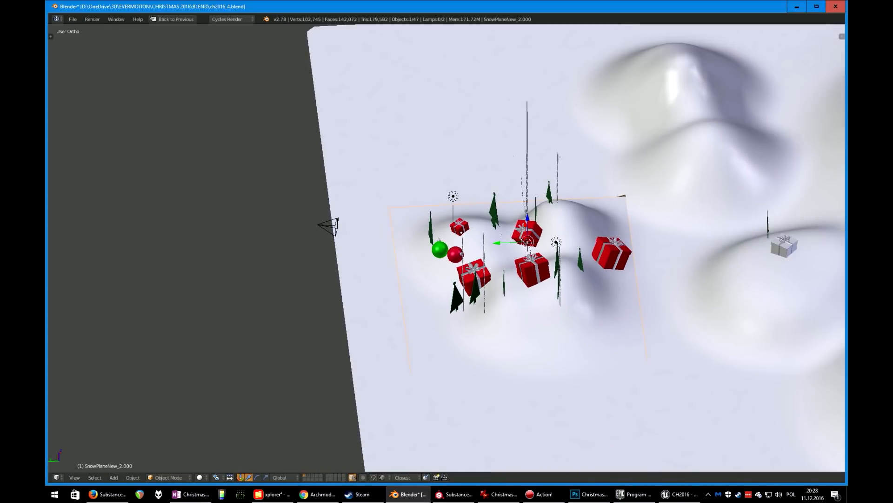
key(KP_Divide)
scroll(526, 344, down, 1)
key(Tab)
middle_drag(526, 344, 553, 321)
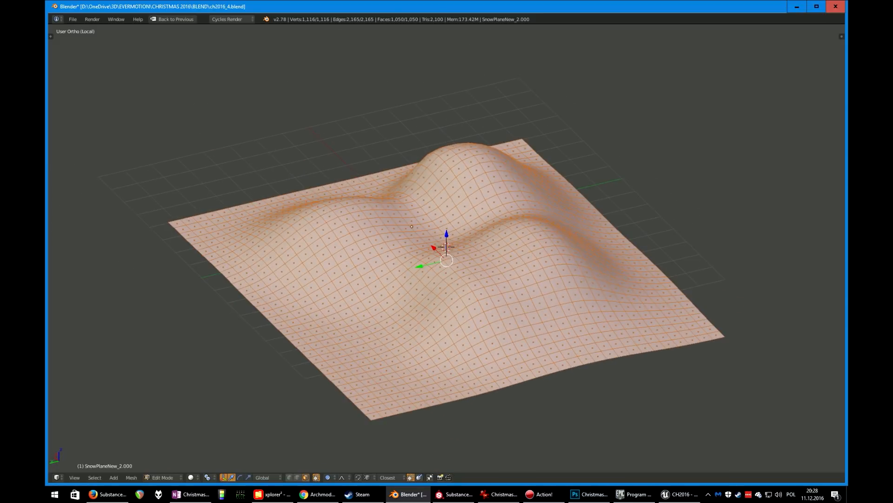
key(Tab)
scroll(447, 246, down, 4)
key(alt+Tab)
Select Fill layer 1 and turn its visibility back on
alt+middle_drag(502, 205, 460, 204)
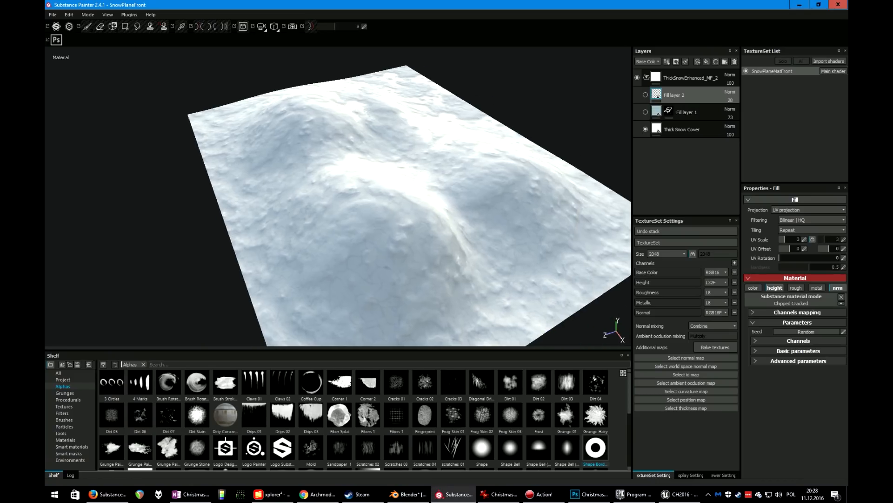
alt+drag(461, 204, 317, 203)
alt+middle_drag(401, 205, 293, 208)
alt+drag(372, 204, 331, 207)
click(688, 112)
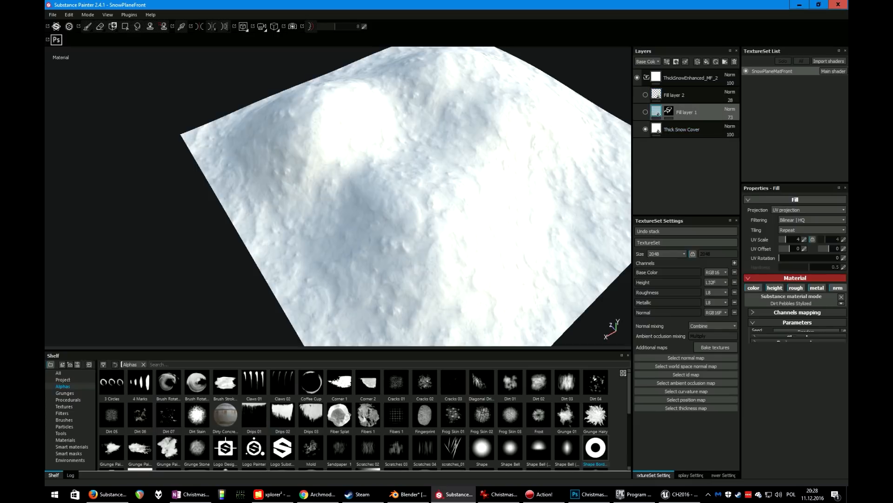
click(645, 112)
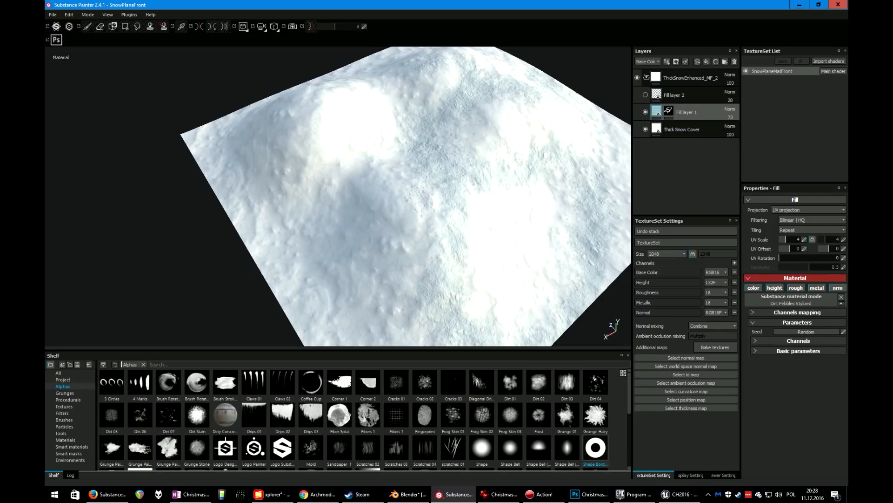
Select Fill layer 1's mask and paint on the snow plane with the round shape brush
alt+drag(373, 200, 302, 189)
scroll(338, 196, up, 4)
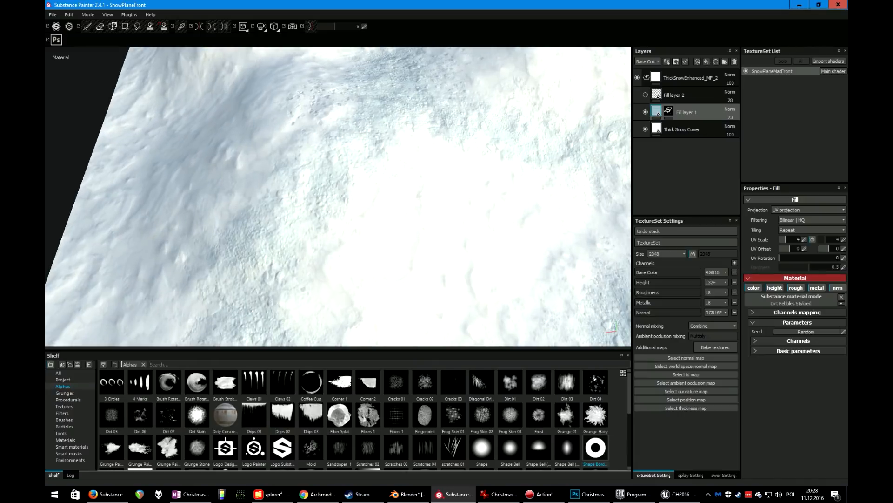
scroll(483, 210, down, 2)
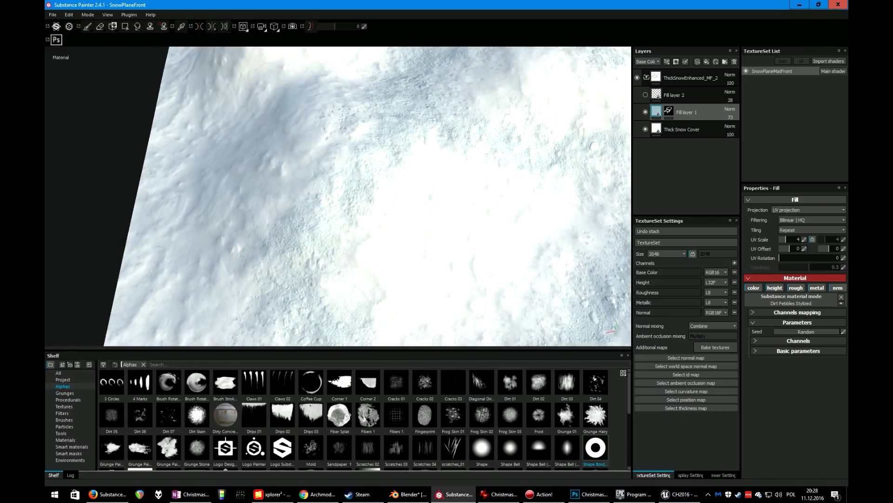
click(669, 112)
alt+drag(437, 186, 454, 198)
alt+middle_drag(454, 198, 397, 257)
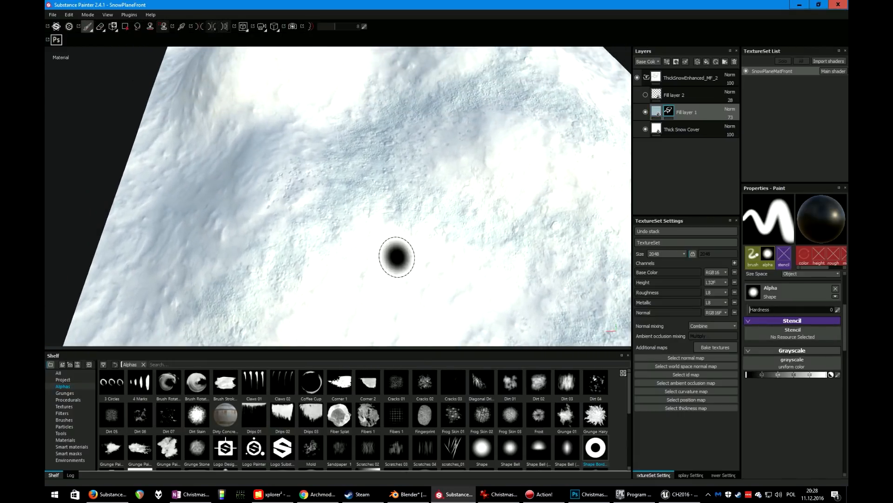
shift+right_drag(381, 165, 431, 272)
scroll(433, 266, down, 3)
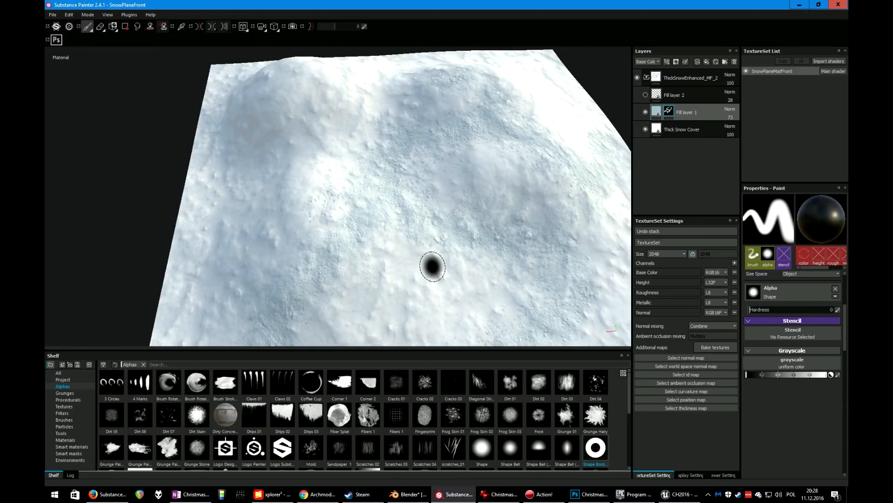
scroll(437, 266, up, 4)
alt+drag(448, 247, 432, 268)
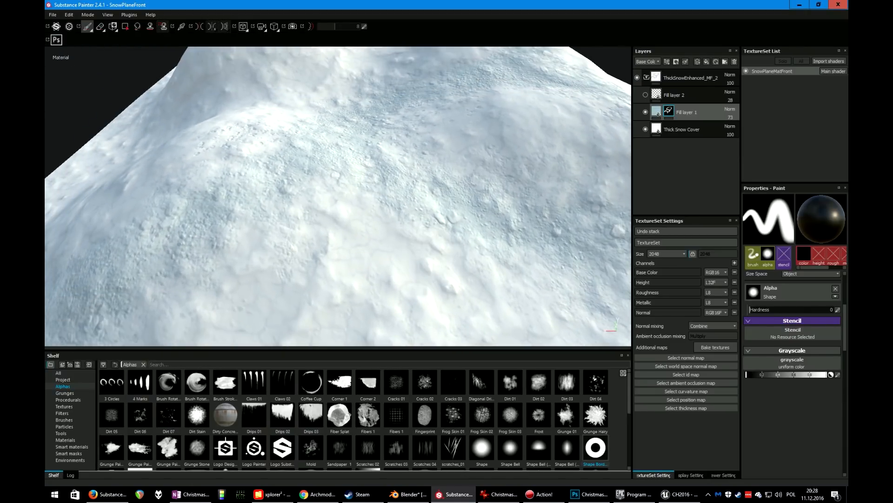
Switch to the Dirt 1 brush and paint Fill layer 1's mask across the snow slopes
click(64, 419)
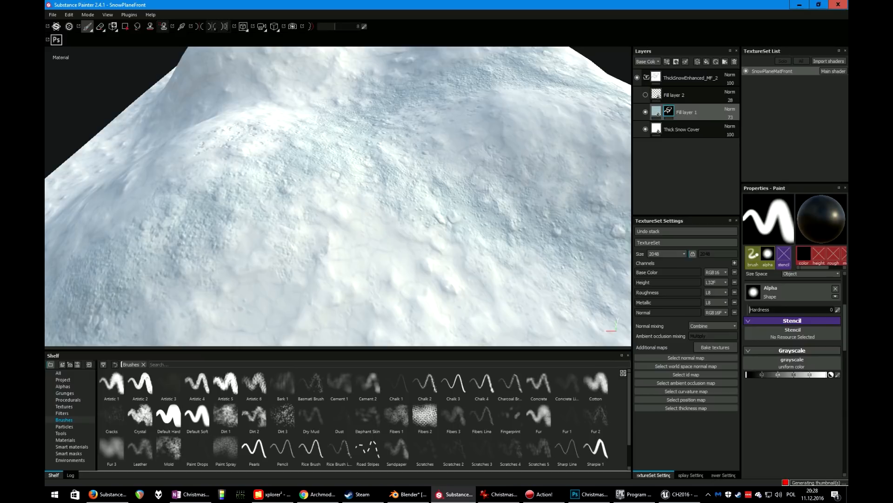
click(225, 415)
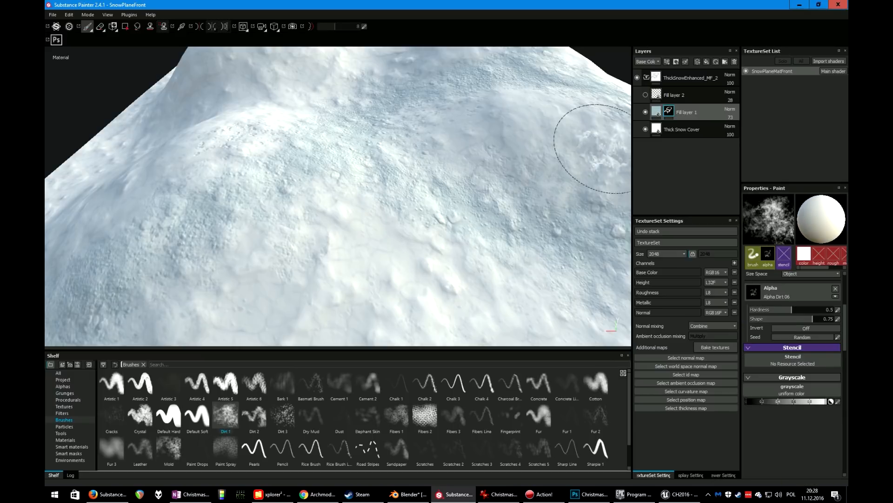
mouse_move(326, 281)
mouse_down()
mouse_move(456, 260)
mouse_move(411, 219)
mouse_move(550, 112)
mouse_up()
alt+right_drag(325, 251, 301, 213)
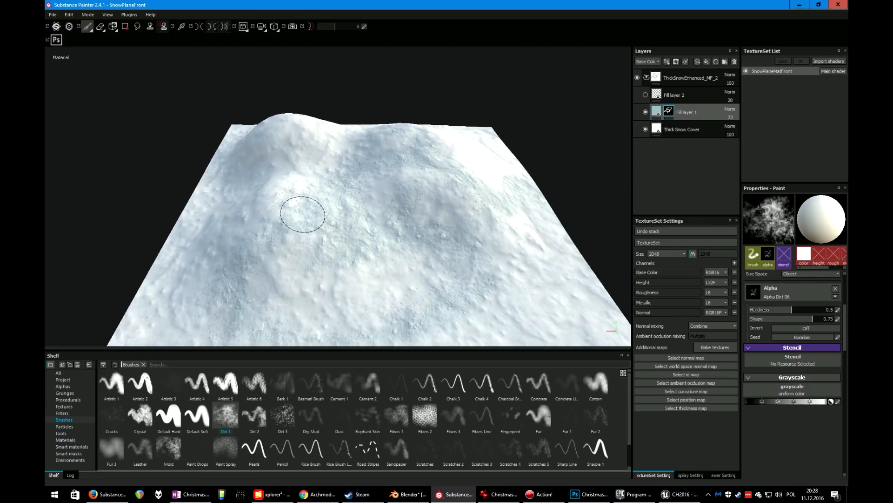
mouse_move(301, 214)
alt+mouse_down()
mouse_move(325, 268)
mouse_move(485, 247)
mouse_move(482, 145)
alt+mouse_up()
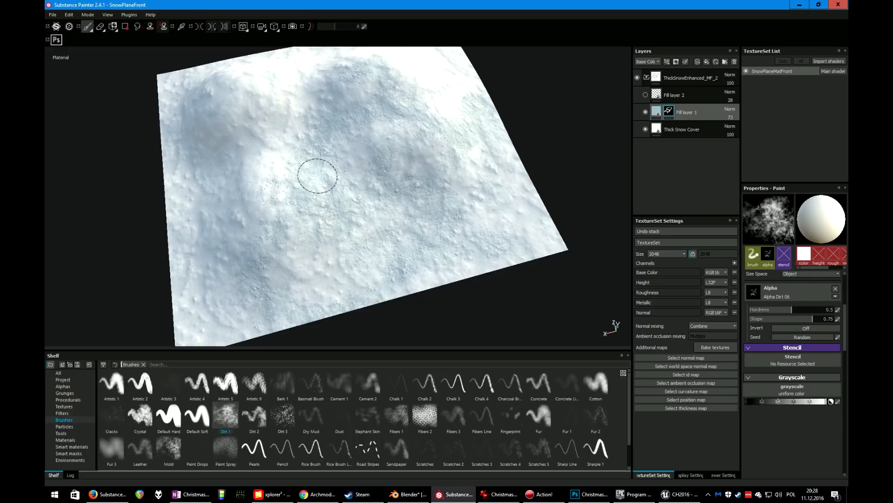
mouse_move(261, 198)
alt+mouse_down()
mouse_move(332, 200)
mouse_move(295, 185)
alt+mouse_up()
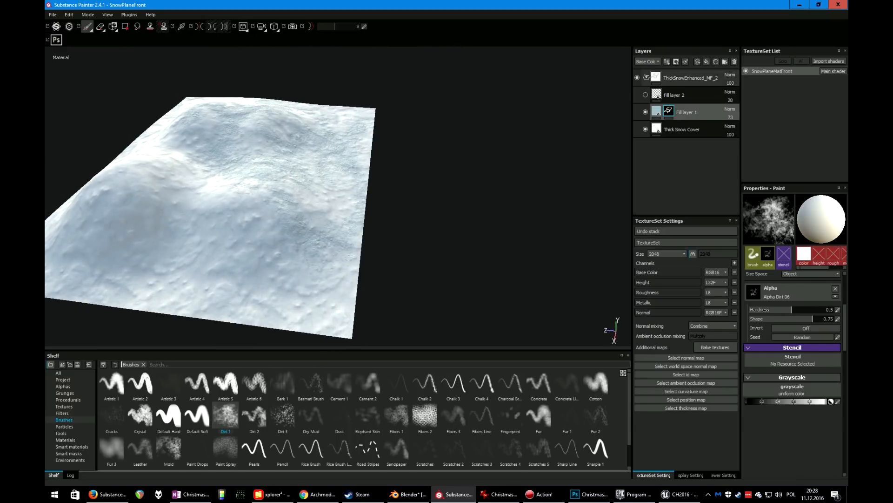
scroll(230, 204, up, 5)
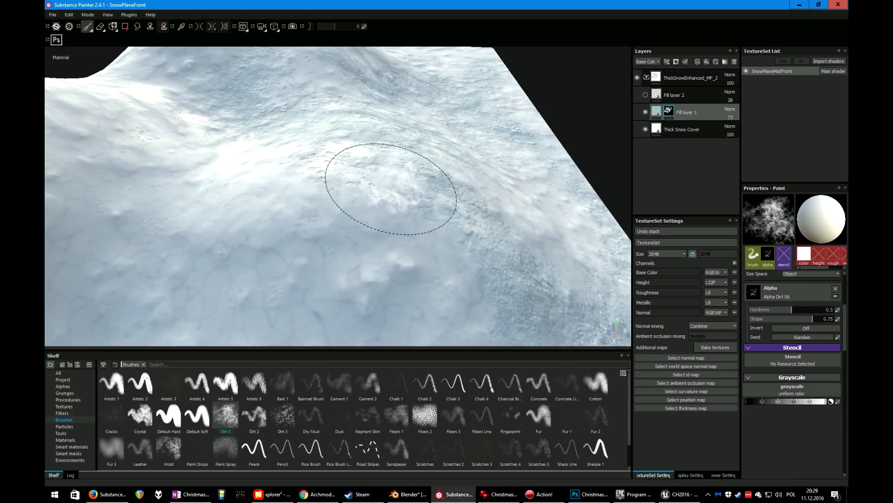
mouse_move(391, 189)
alt+mouse_down()
mouse_move(347, 226)
mouse_move(333, 194)
mouse_move(299, 189)
mouse_move(375, 180)
alt+mouse_up()
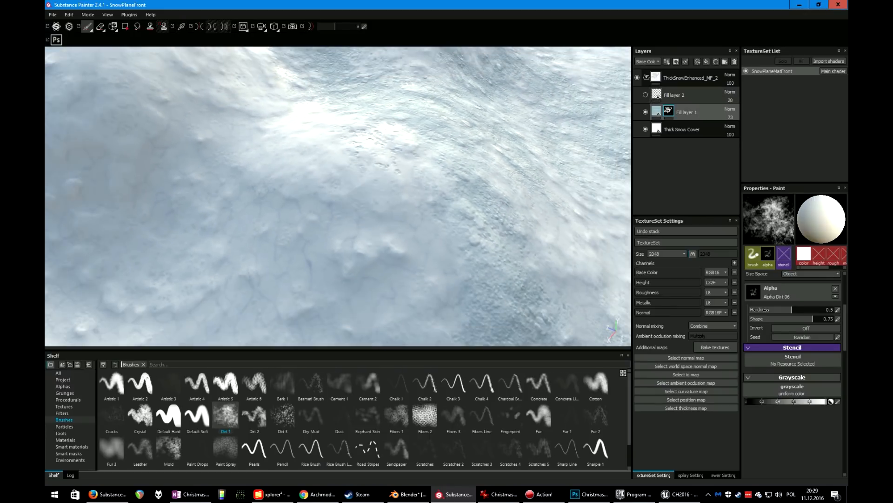
Select Fill layer 2 and view the whole snow plane from a distance
click(684, 95)
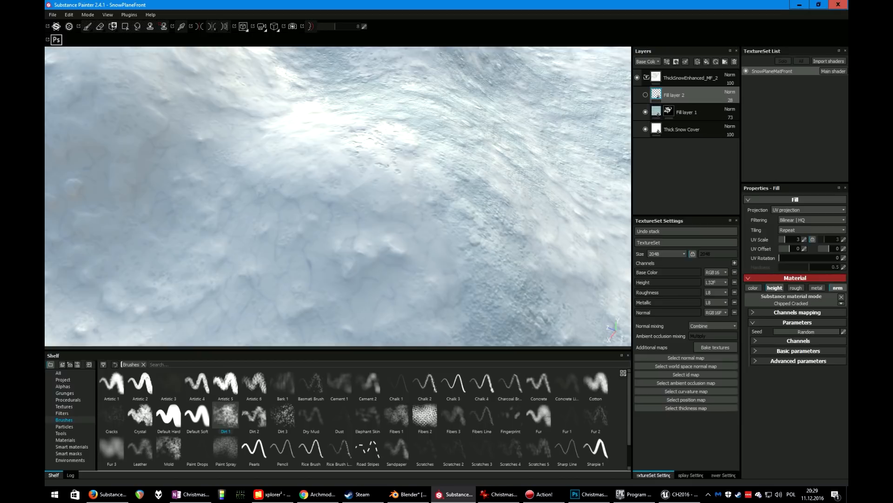
scroll(338, 195, down, 5)
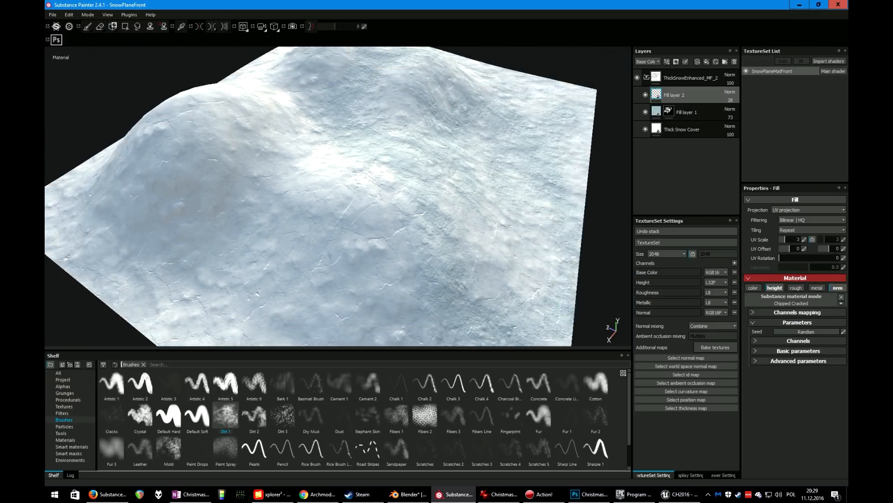
alt+drag(353, 214, 265, 190)
scroll(338, 196, down, 4)
alt+drag(335, 177, 298, 228)
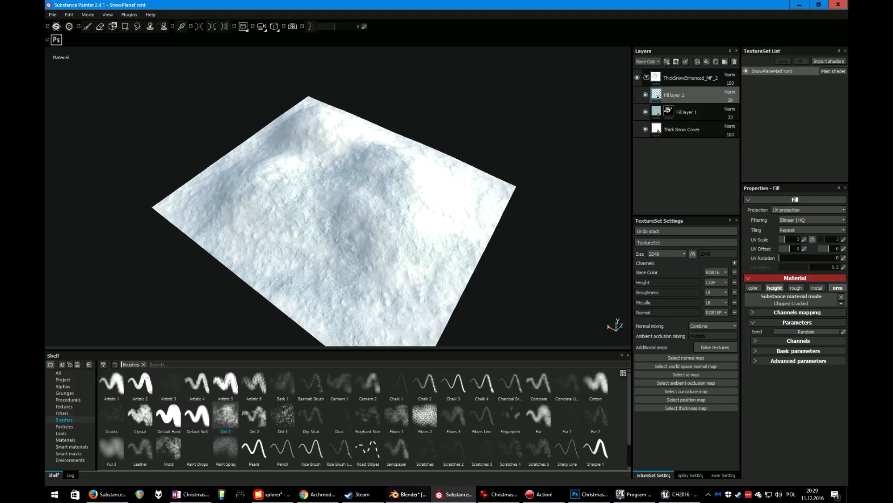
In Blender, select the snow plane pieces, toggle local view to inspect them, then return to Substance Painter
click(408, 494)
scroll(446, 248, down, 2)
key(KP_Divide)
scroll(447, 248, down, 3)
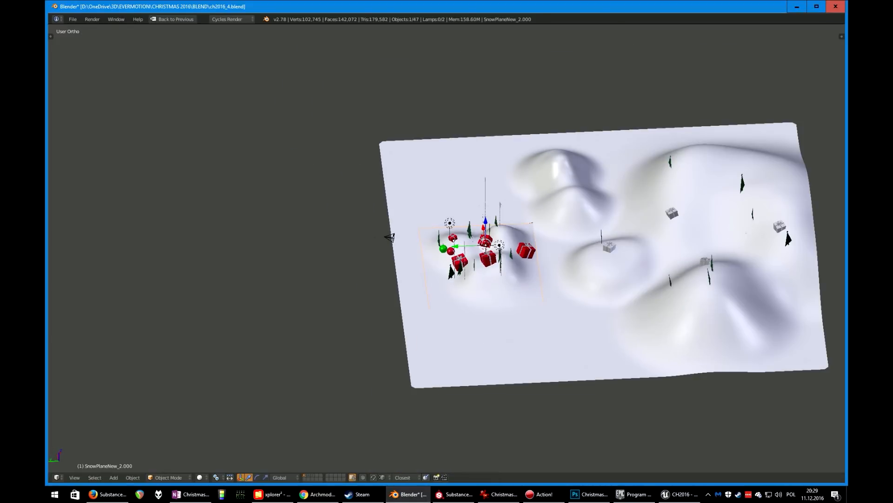
right_click(581, 260)
key(KP_Divide)
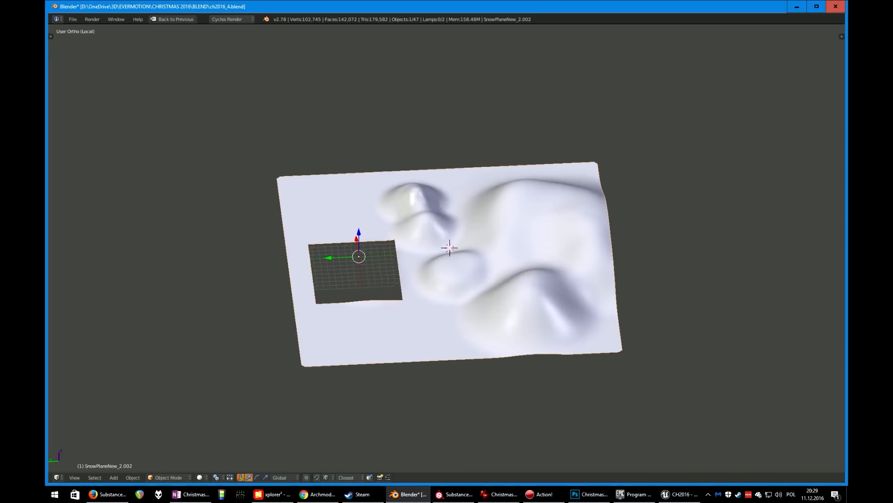
scroll(447, 248, up, 2)
scroll(447, 248, down, 2)
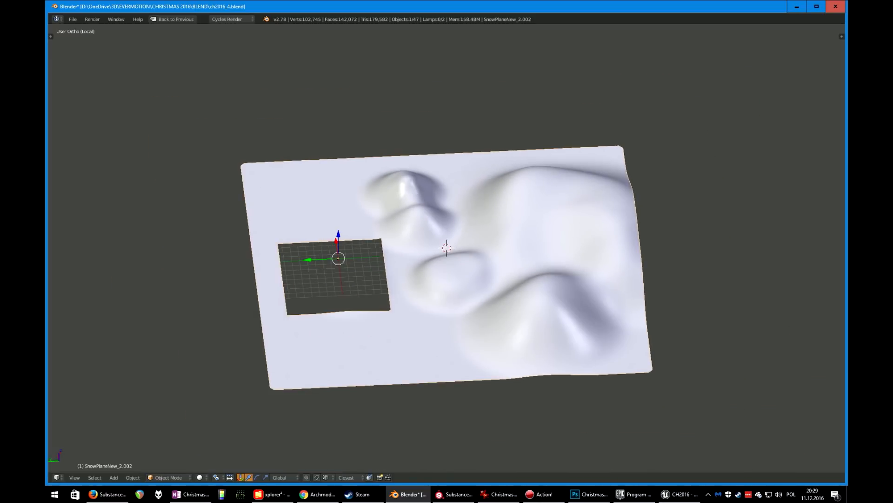
key(KP_Divide)
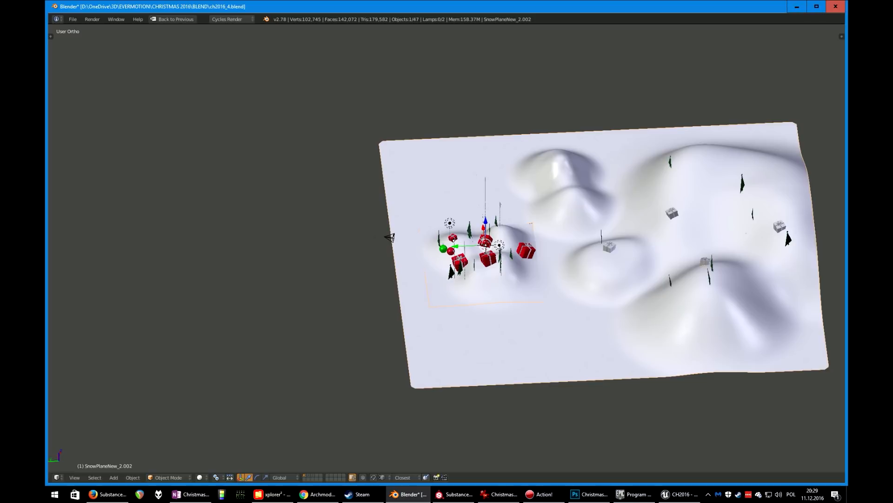
right_click(390, 238)
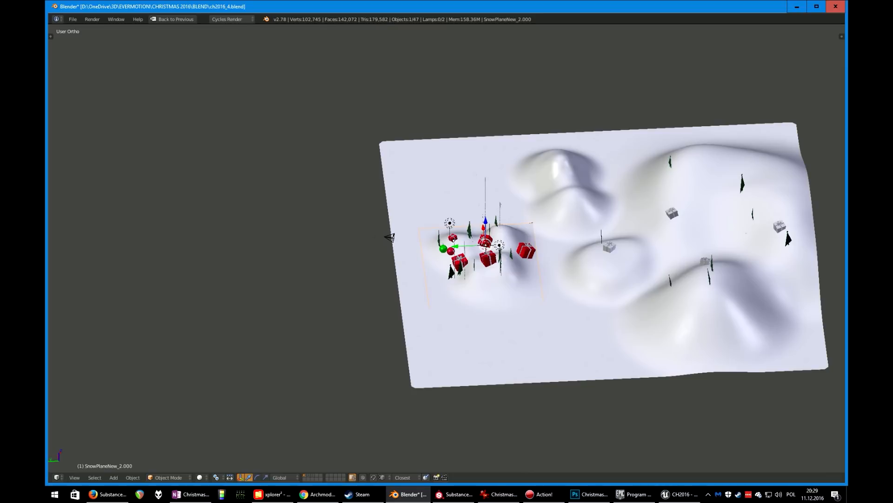
key(alt+Tab)
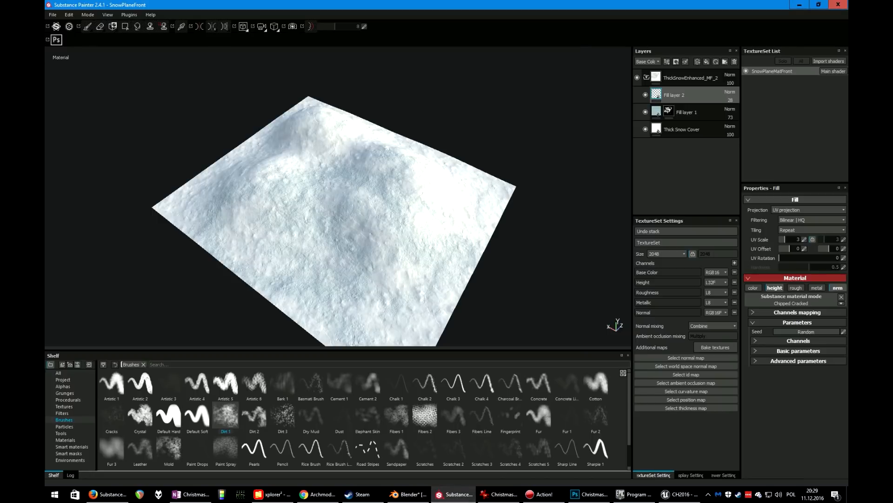
click(666, 253)
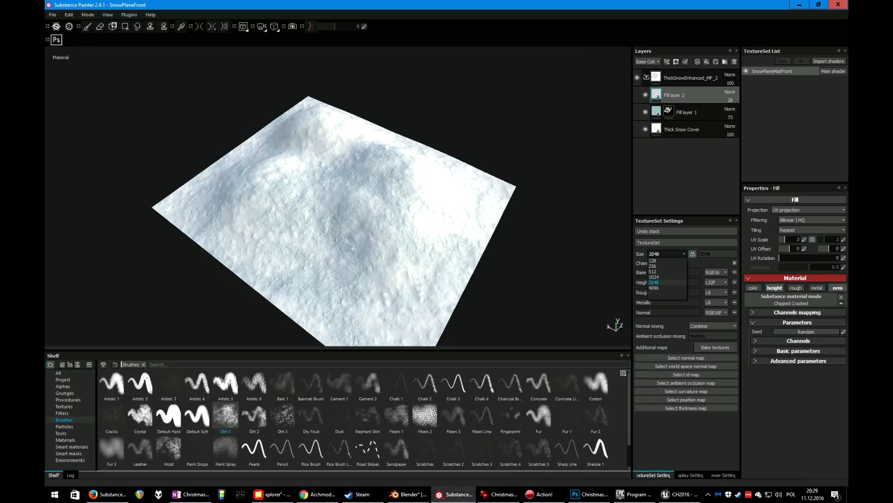
key(Escape)
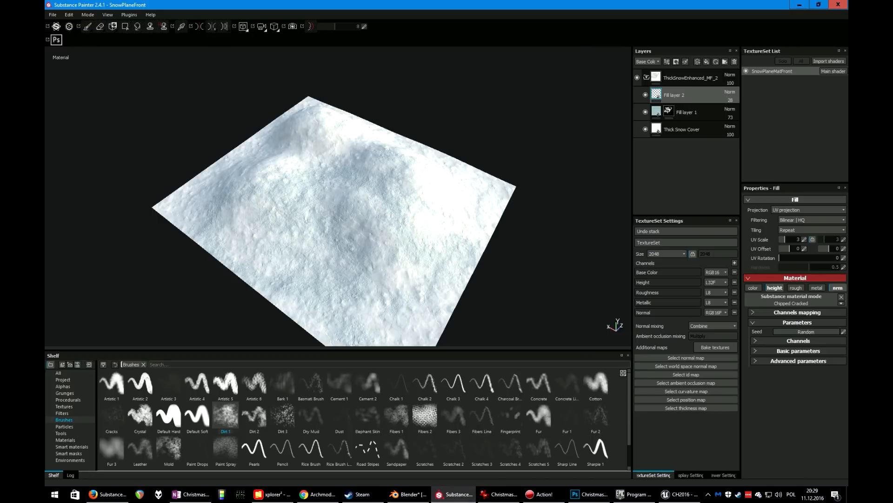
right_click(504, 86)
click(535, 137)
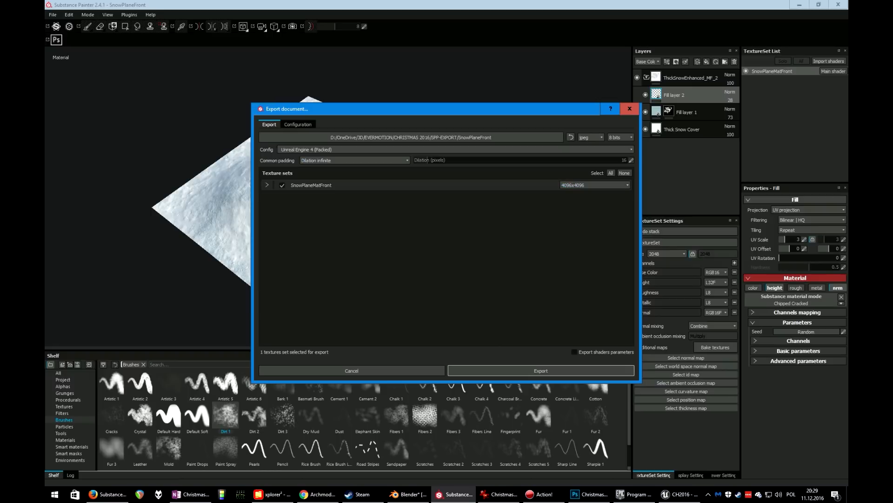
click(307, 150)
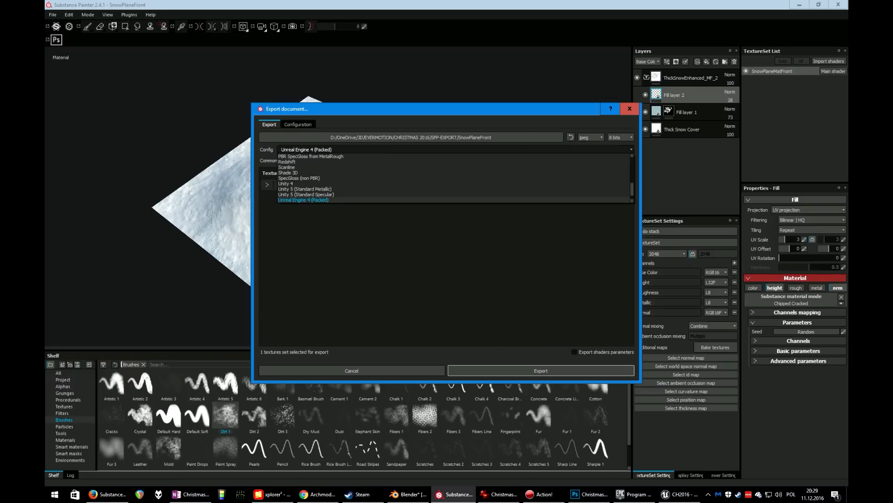
click(303, 200)
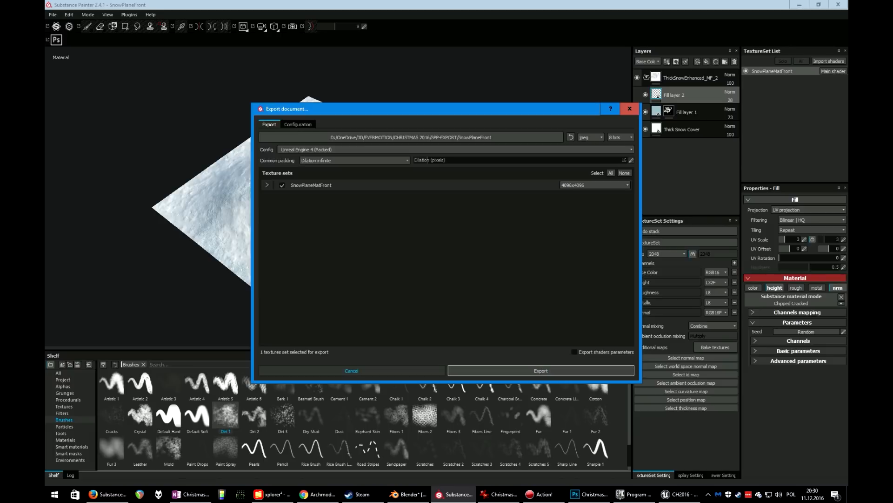
click(352, 371)
scroll(305, 233, down, 4)
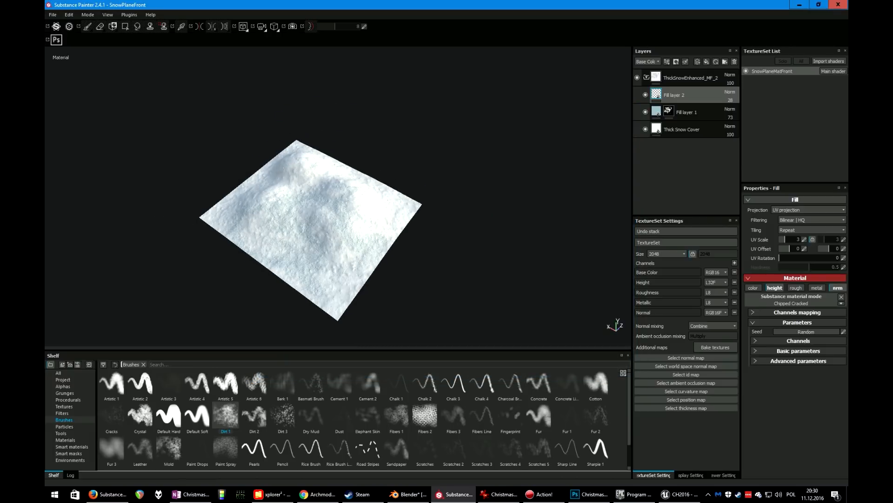
alt+drag(304, 234, 323, 232)
alt+middle_drag(323, 233, 458, 196)
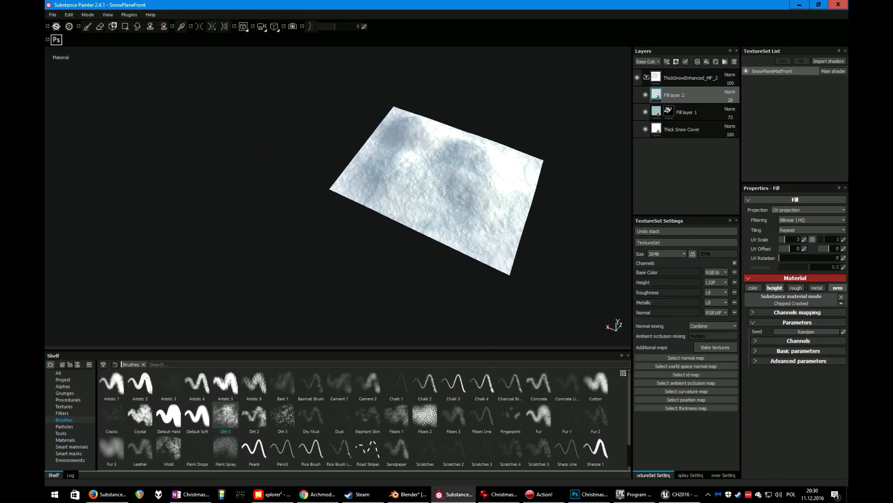
Open the gifts project without saving changes to the current snow plane project
click(52, 15)
mouse_move(65, 40)
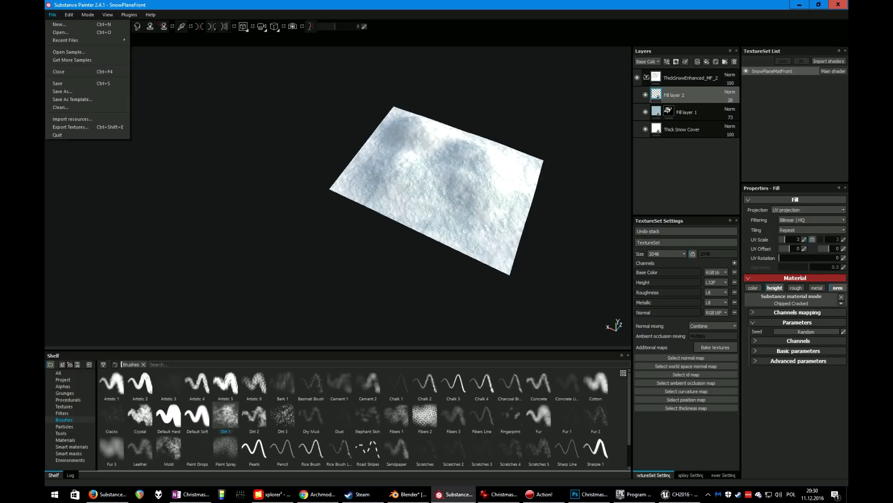
click(60, 32)
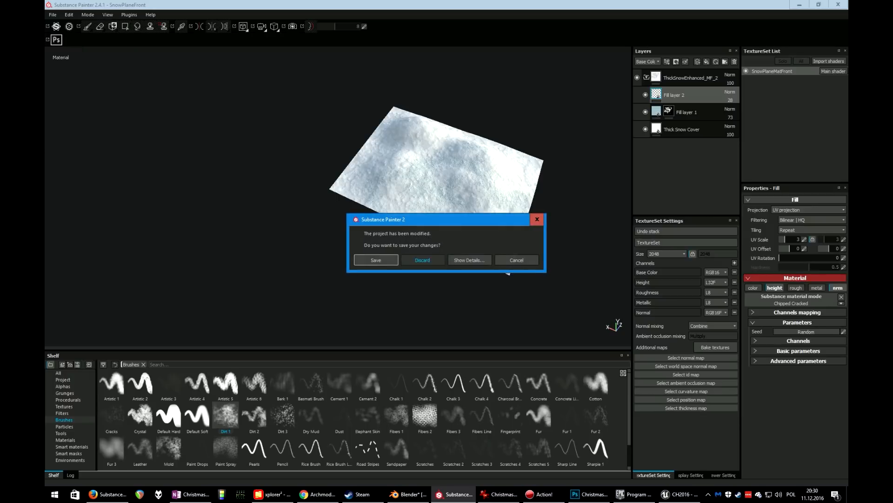
click(422, 260)
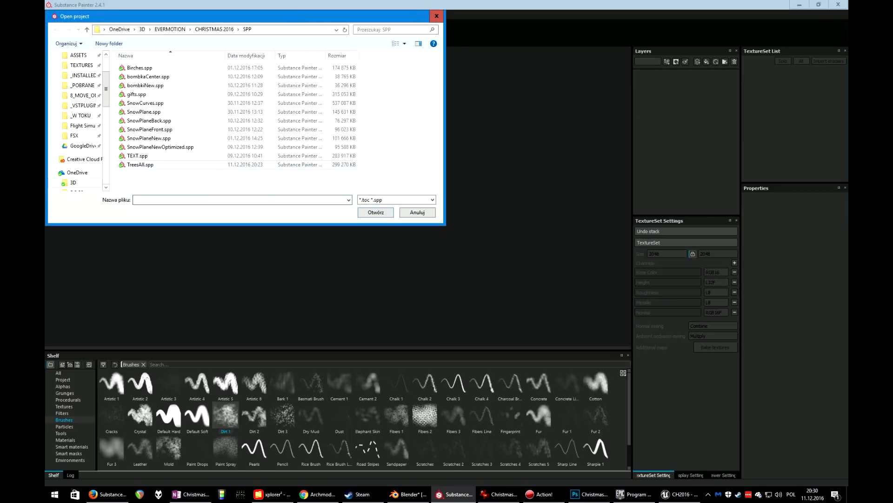
click(141, 165)
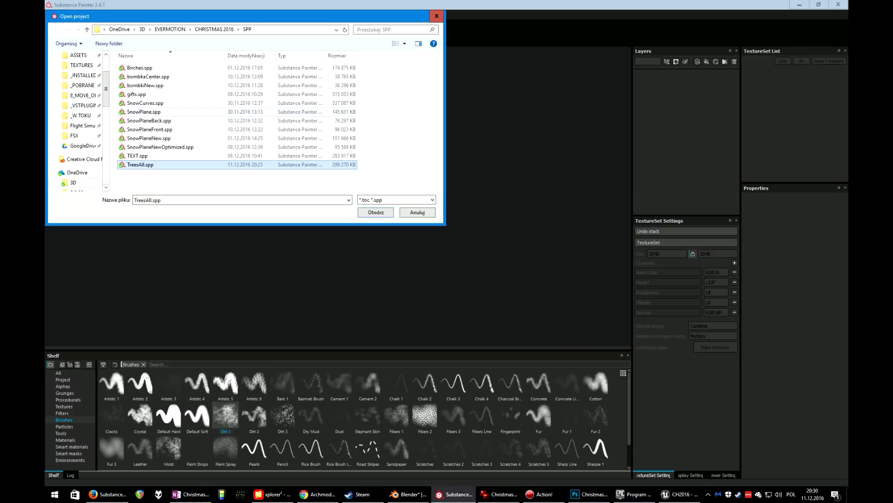
click(137, 94)
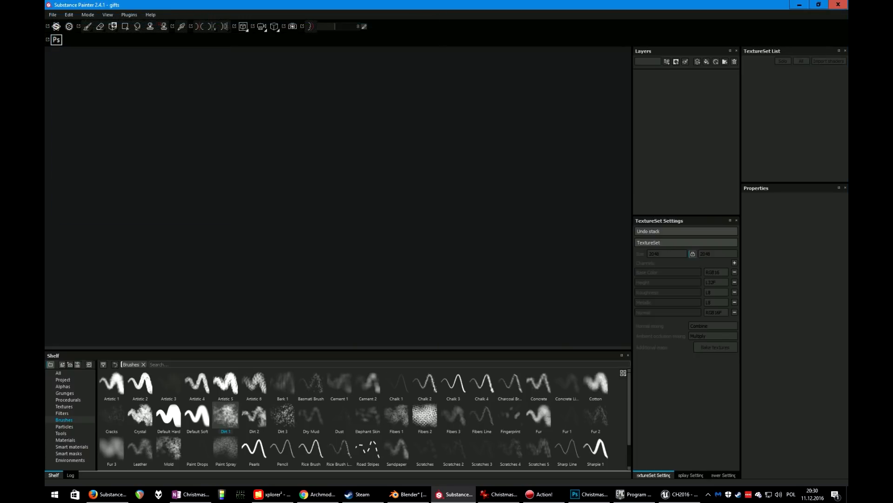
Select the frontlistazki texture set, hide it, and inspect the gift boxes up close
alt+drag(288, 205, 414, 225)
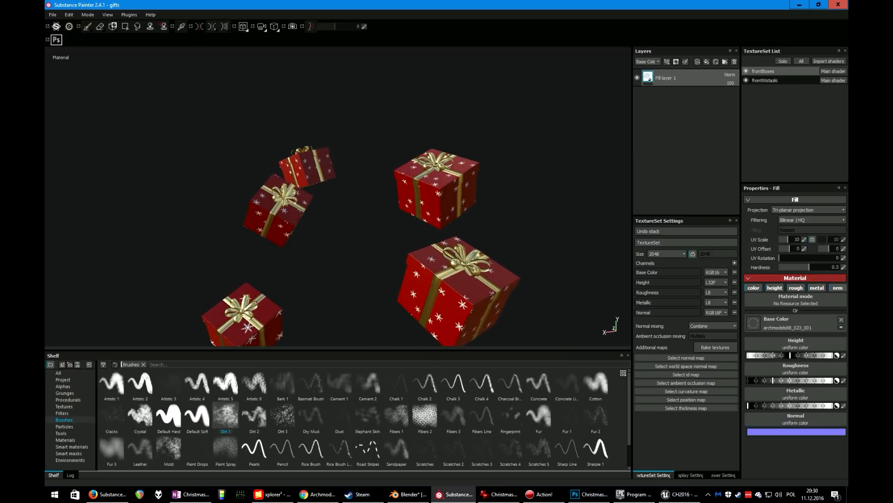
scroll(338, 196, up, 5)
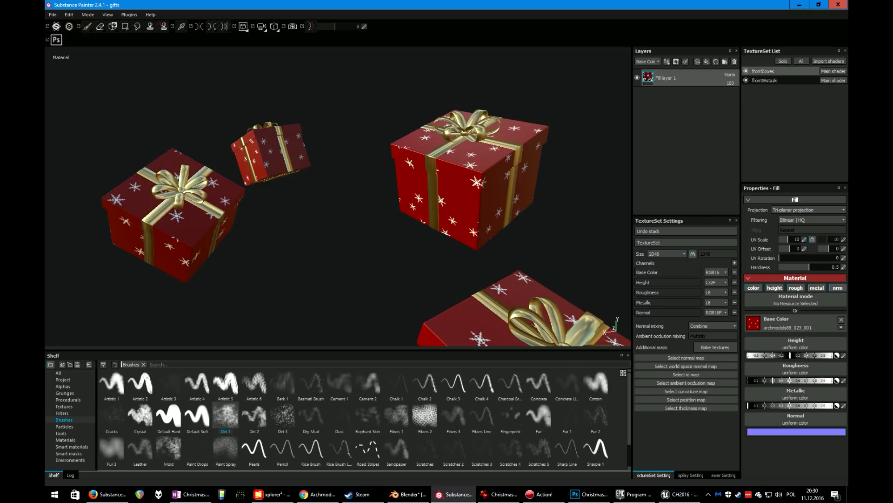
click(765, 81)
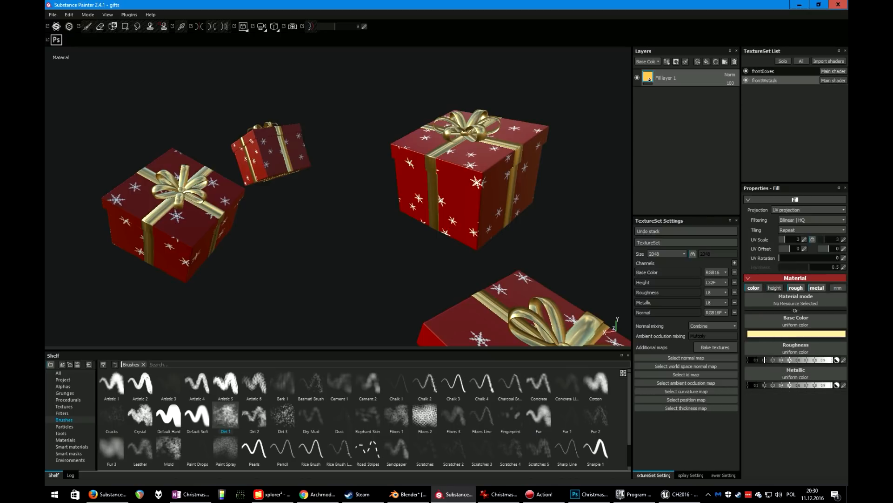
click(747, 81)
alt+middle_drag(418, 177, 298, 198)
alt+right_drag(298, 198, 363, 196)
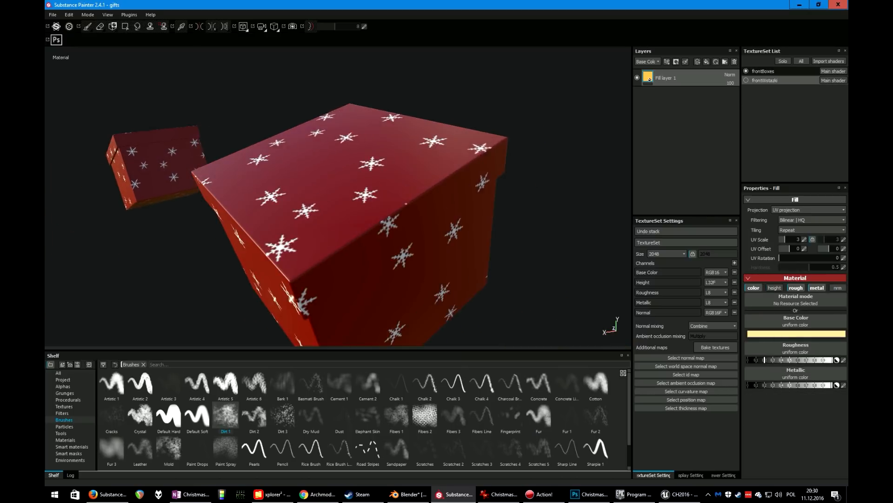
alt+drag(326, 205, 405, 166)
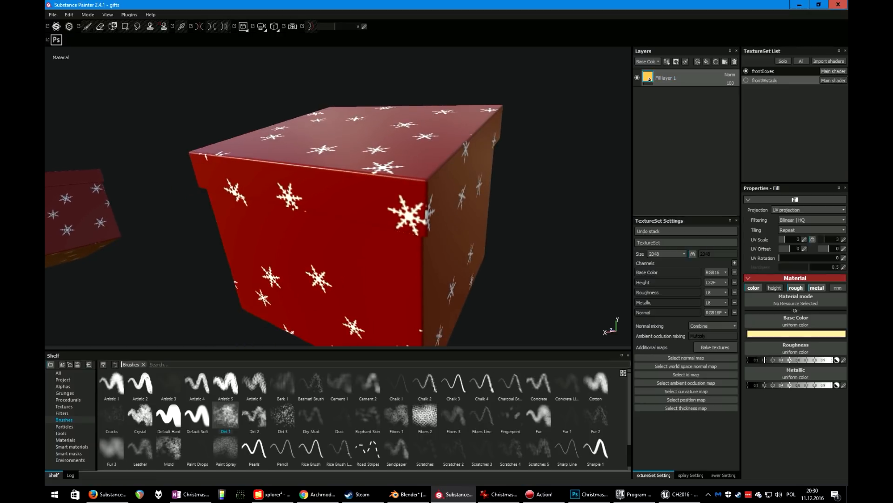
Select the frontBoxes texture set and open its base color texture picker without changing it
click(764, 71)
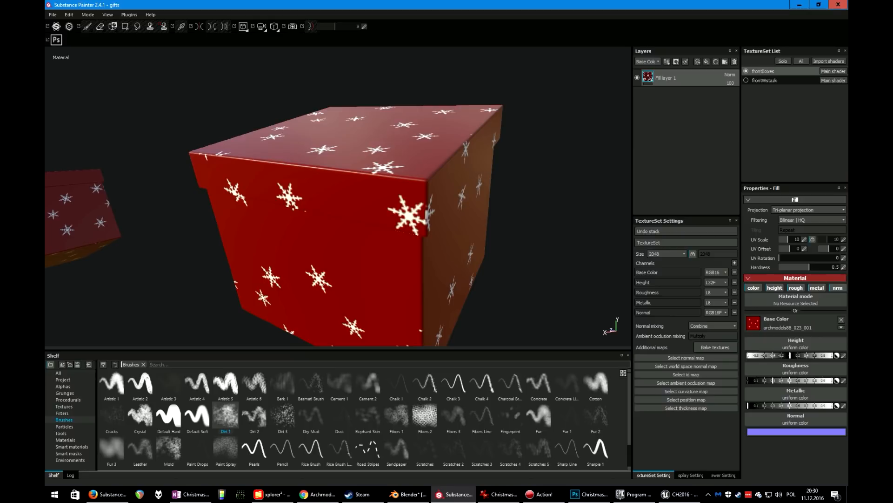
click(791, 324)
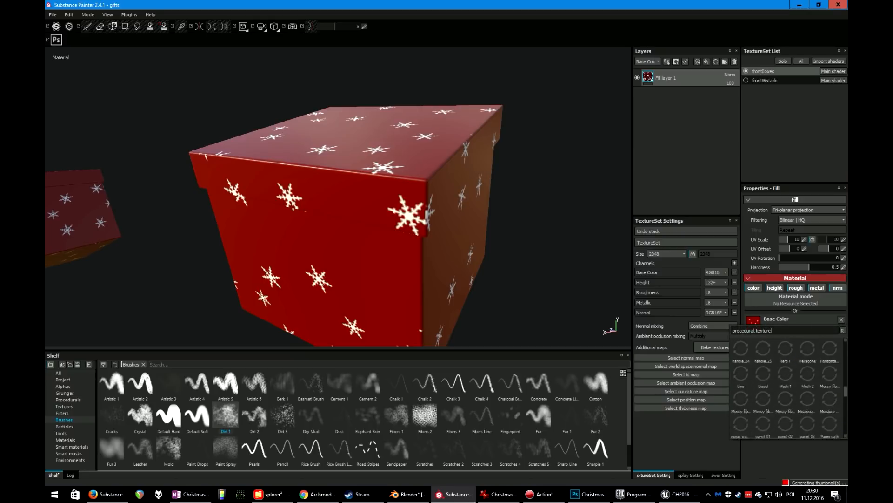
key(Escape)
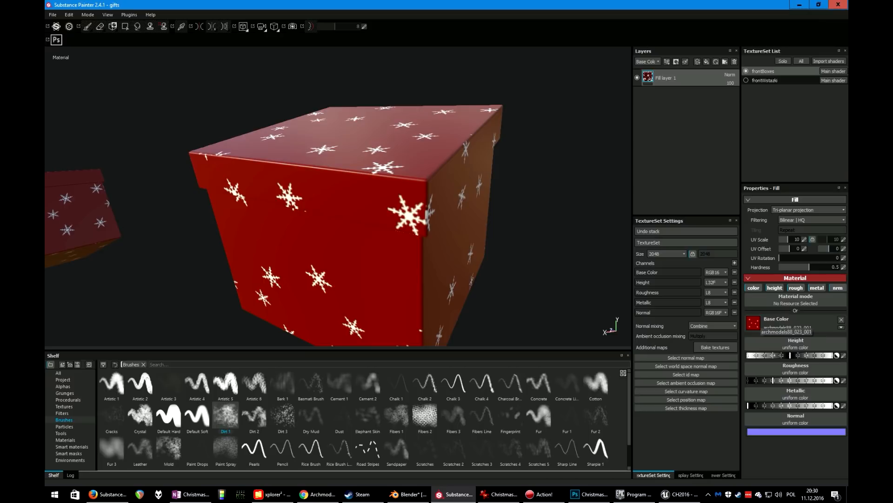
In xplorer², browse to the FBX MODELS 23 folder and preview the archmodels88_023_001.jpg snowflake texture
click(272, 494)
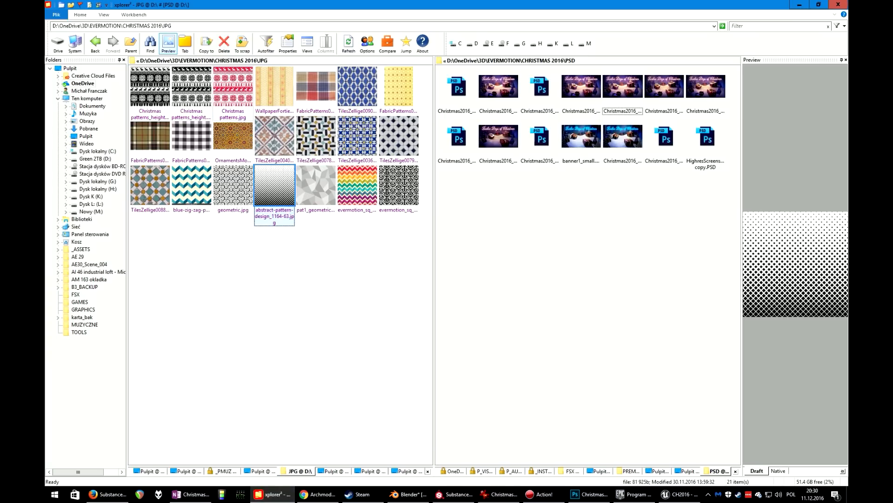
key(BackSpace)
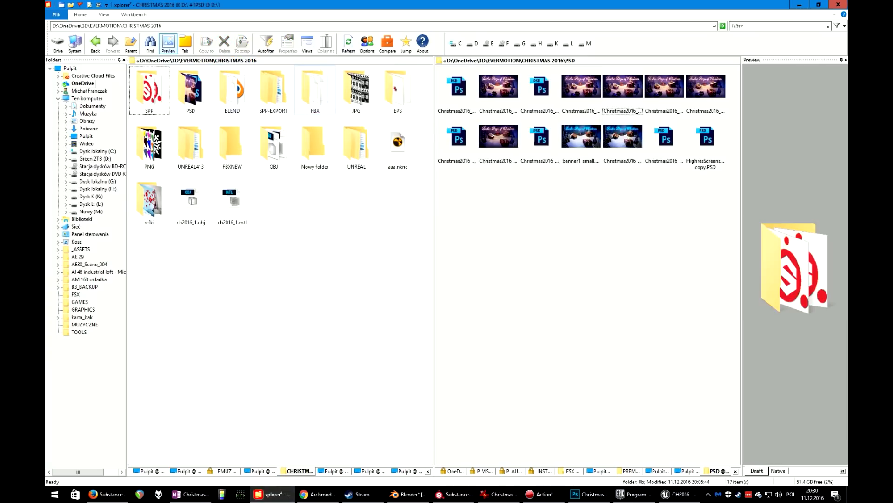
double_click(315, 91)
double_click(398, 90)
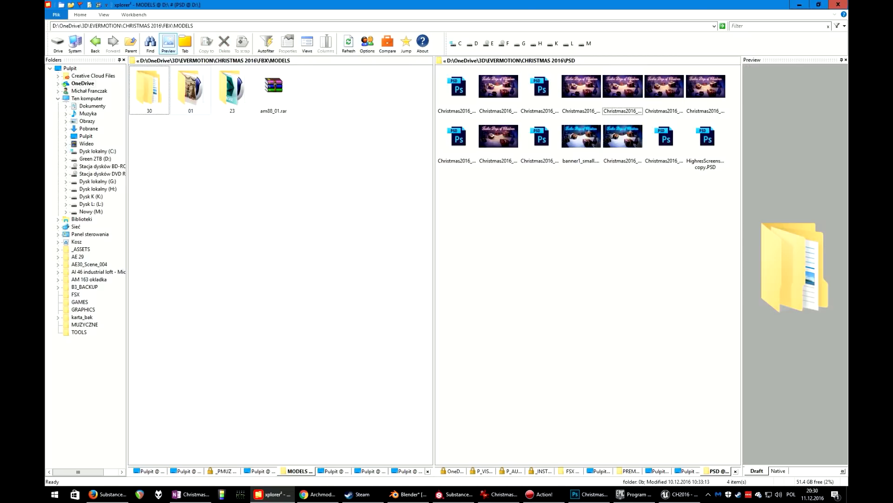
key(Right)
key(Right)
key(Return)
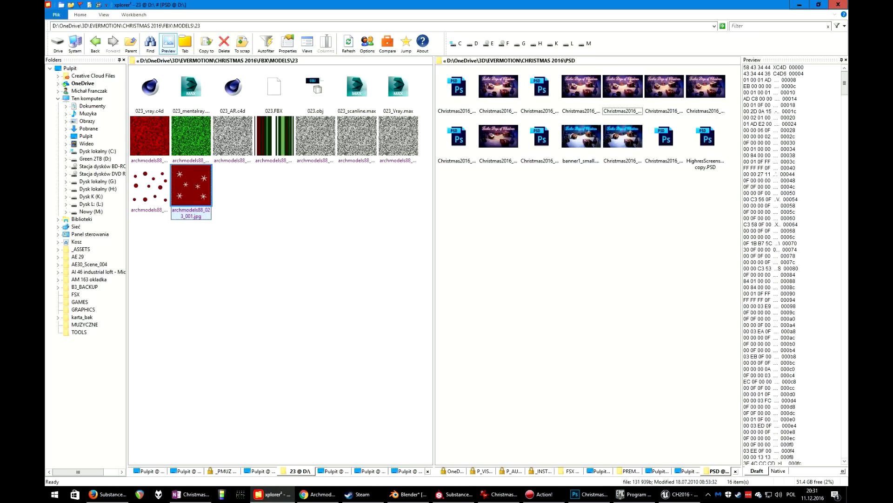
key(Return)
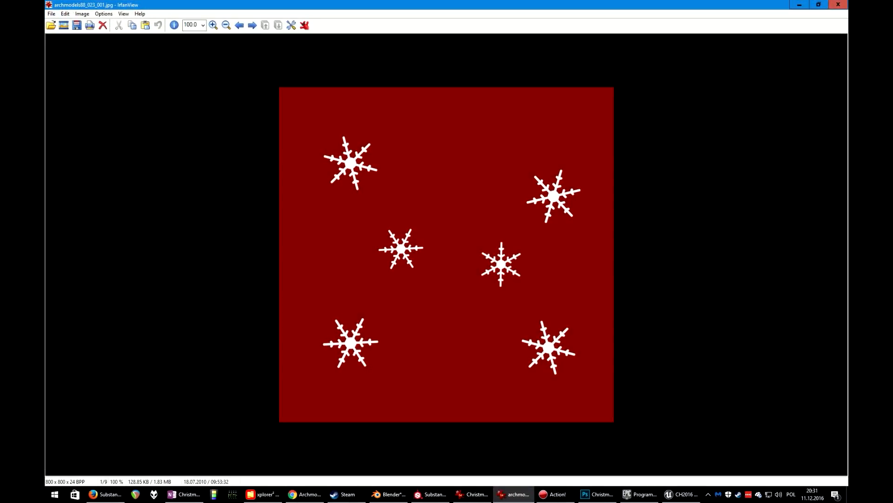
key(Escape)
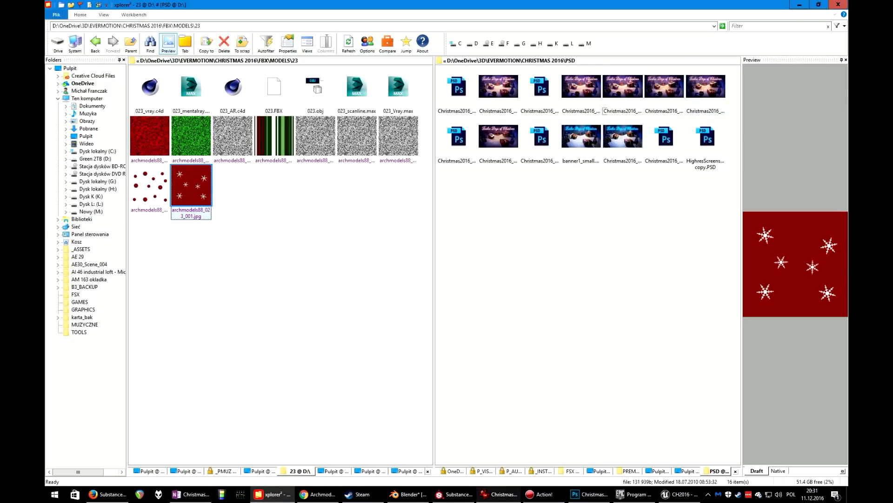
Switch back to Substance Painter and inspect the snowflake-textured gift boxes from several distances and angles
key(alt+Tab)
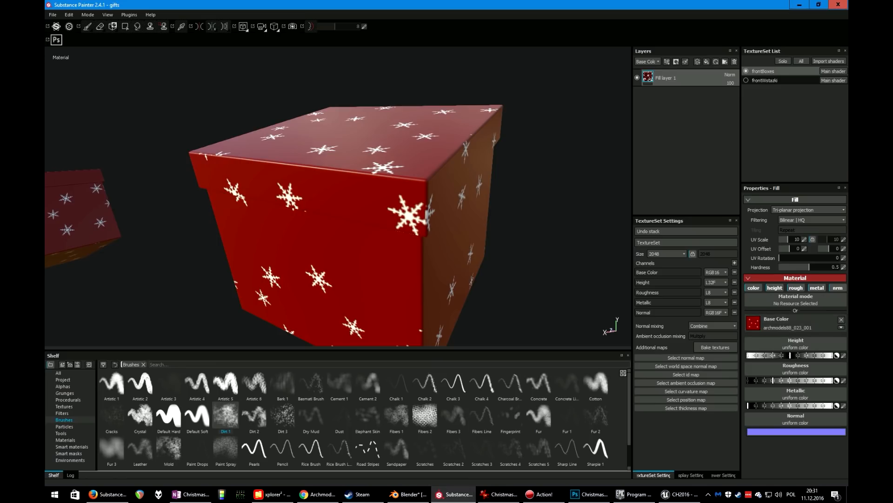
scroll(414, 257, down, 3)
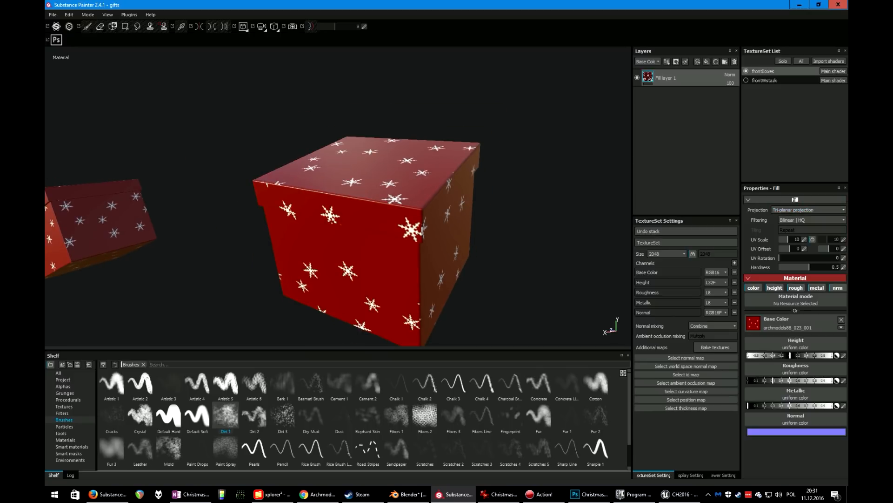
scroll(338, 196, down, 4)
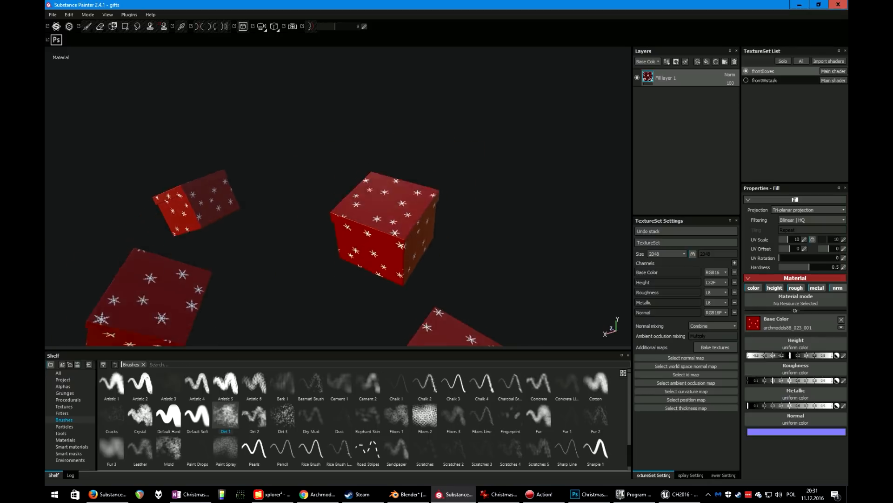
scroll(338, 195, down, 5)
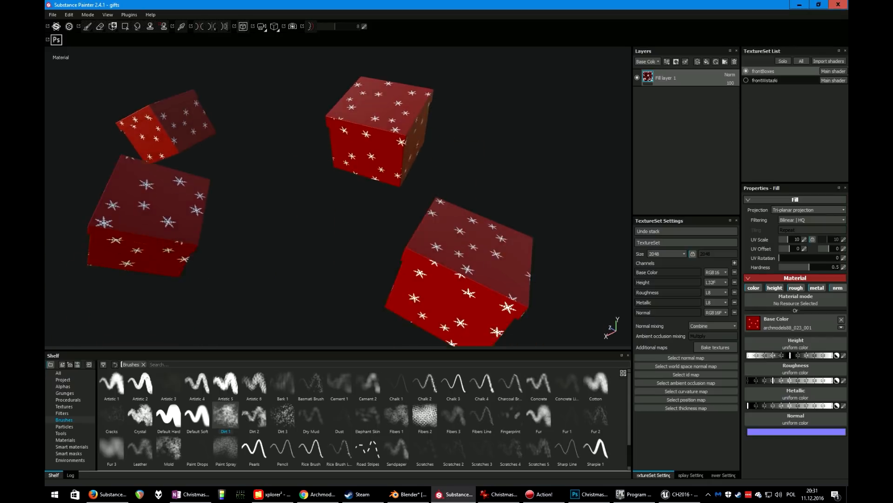
alt+drag(338, 195, 275, 232)
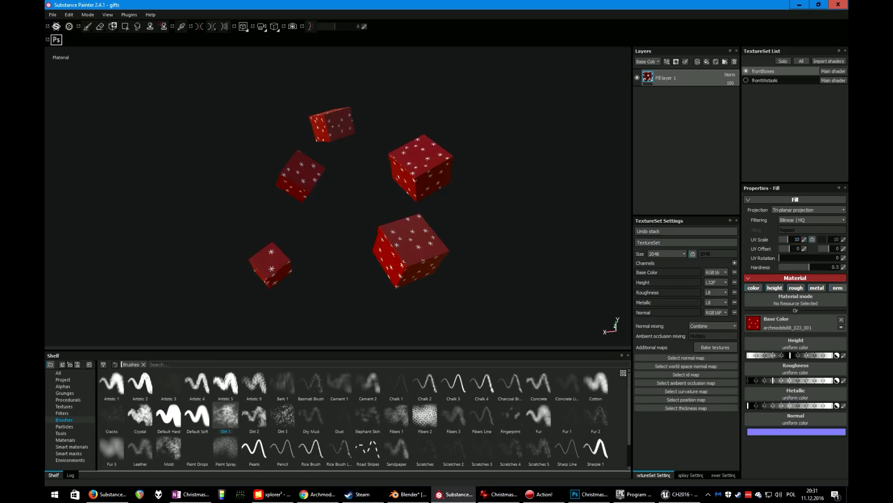
scroll(338, 196, up, 4)
alt+drag(338, 195, 375, 197)
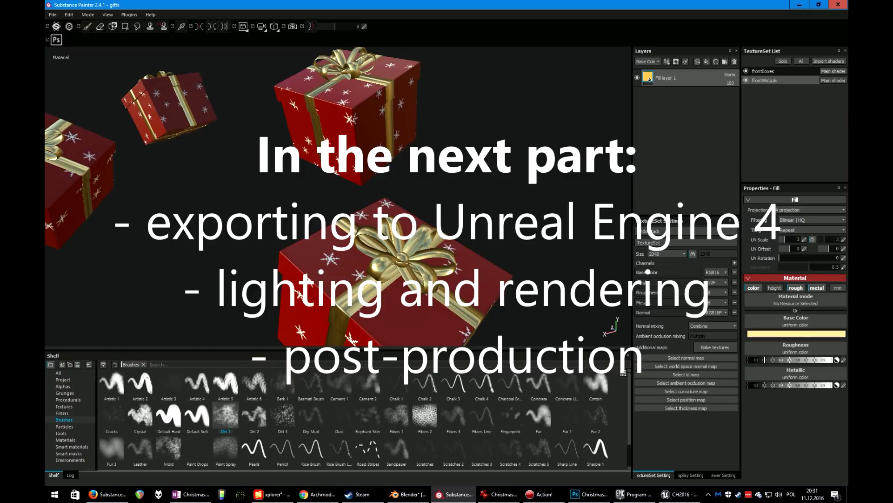
Browse the shelf's Materials category, preview the Gold Pure material, and orbit around the ribboned gift boxes
click(65, 439)
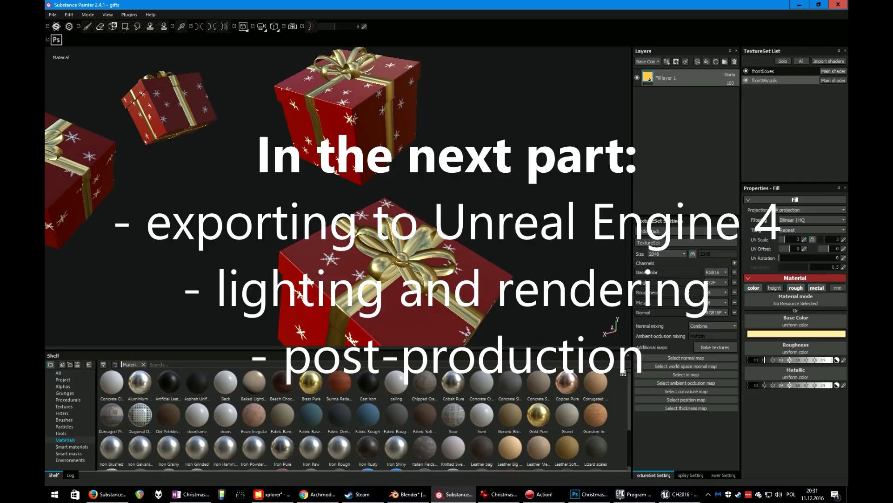
mouse_move(541, 417)
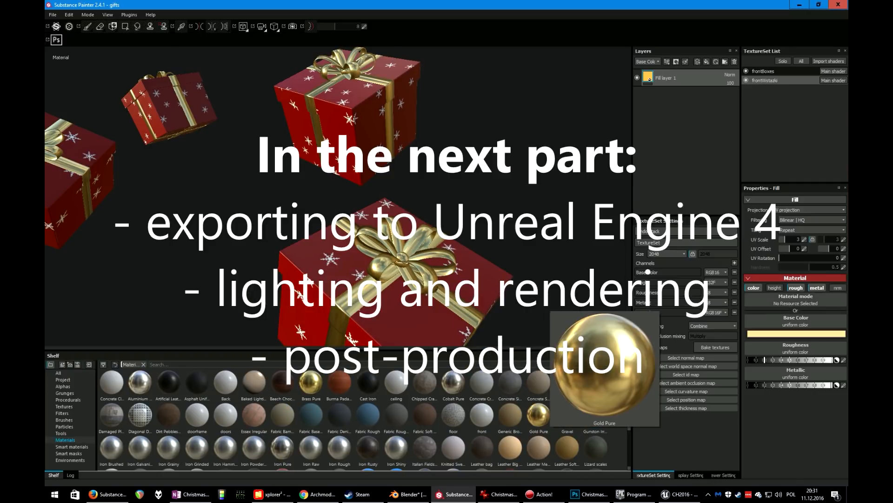
scroll(339, 195, up, 4)
scroll(340, 196, down, 6)
alt+drag(354, 214, 312, 158)
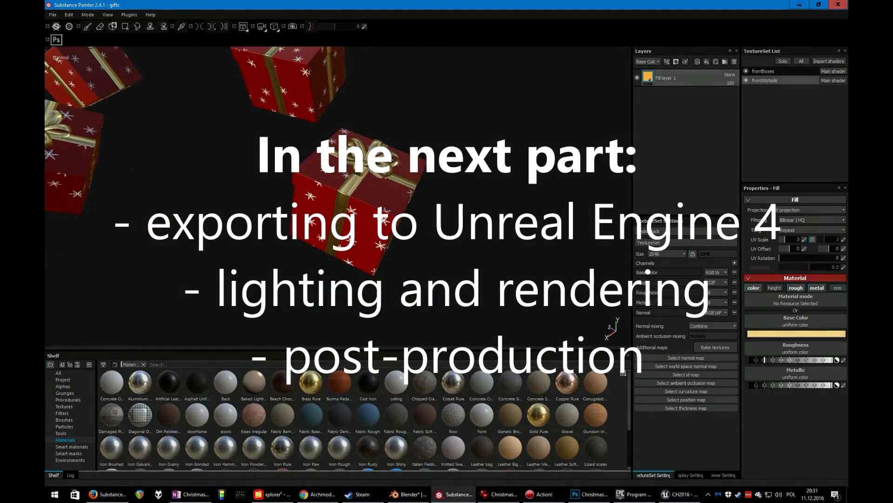